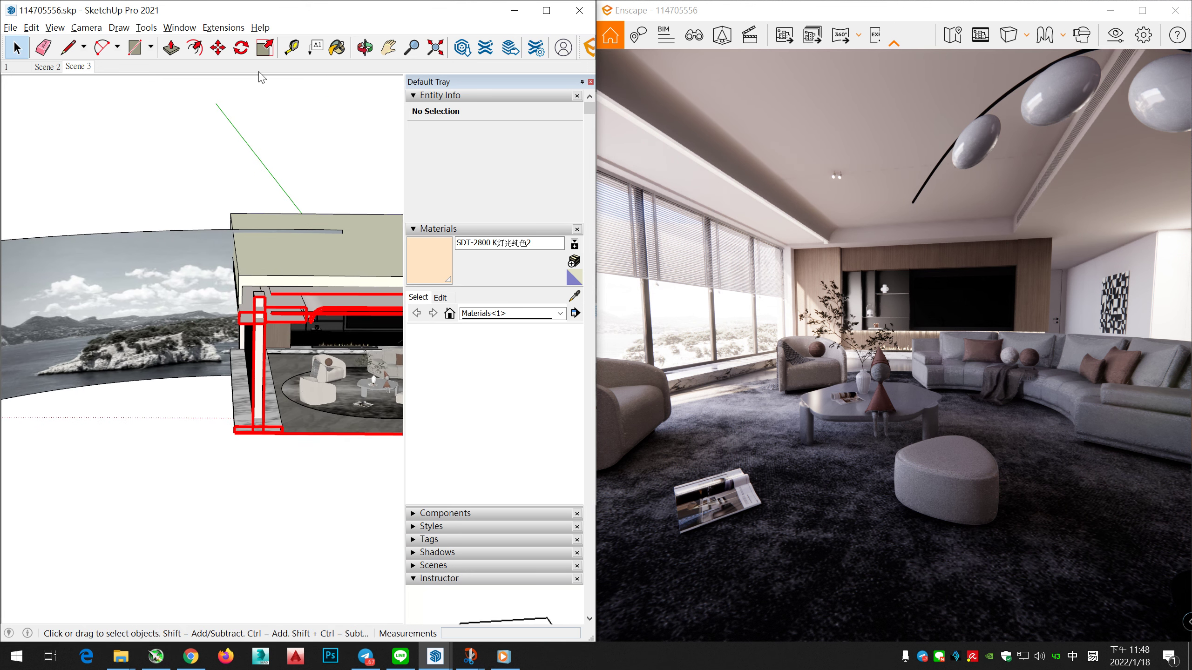
Float the Enscape toolbar over the model and open the Enscape Objects window
click(569, 52)
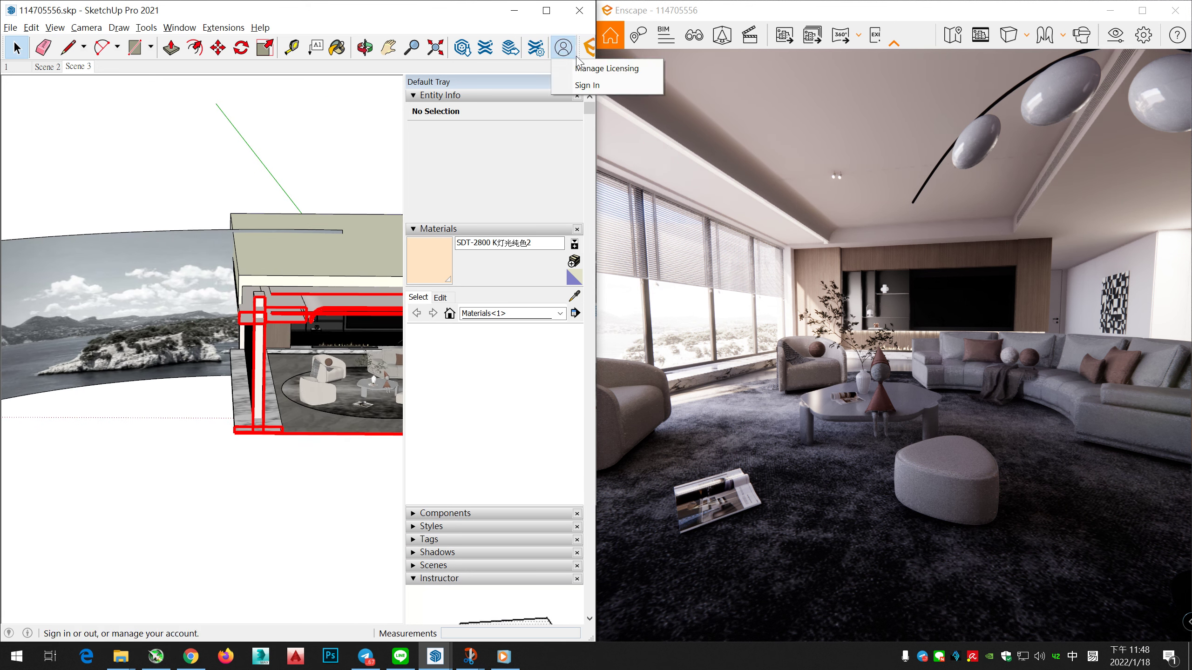
click(580, 43)
mouse_move(578, 47)
mouse_down()
mouse_move(487, 118)
mouse_move(242, 143)
mouse_move(187, 135)
mouse_up()
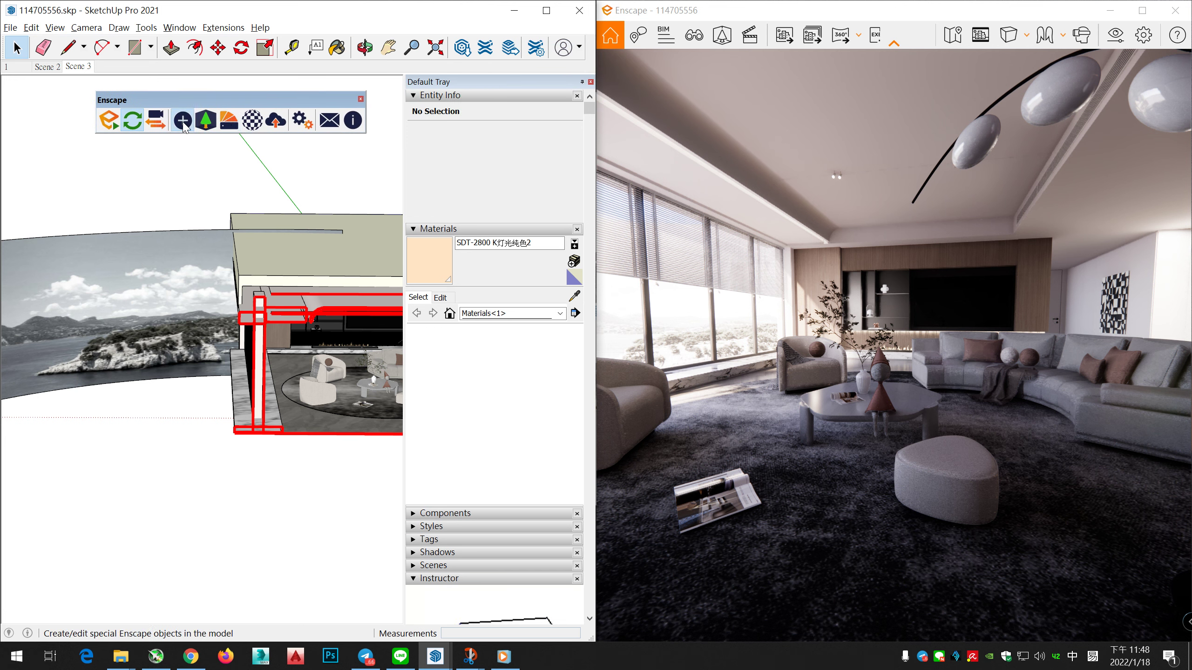
click(182, 121)
drag(307, 155, 207, 181)
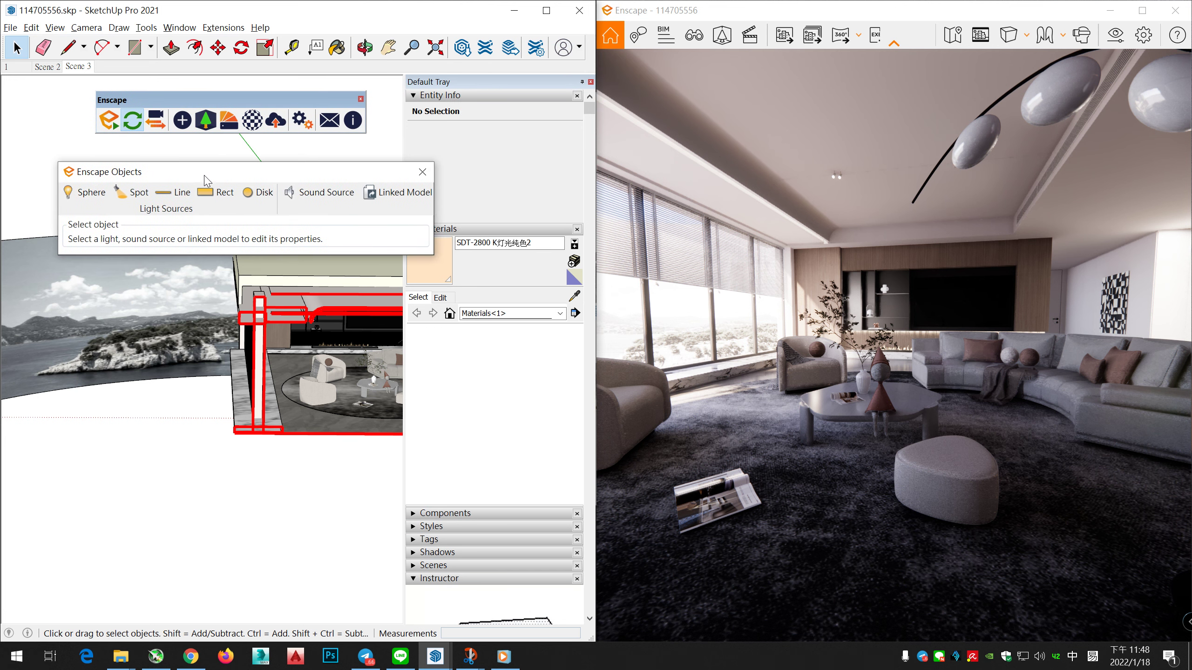
Place an Enscape spot light on the floor near the room's open edge beside the marble sill
click(130, 196)
mouse_move(178, 436)
middle_down()
mouse_move(282, 460)
mouse_move(284, 478)
middle_up()
scroll(285, 473, up, 3)
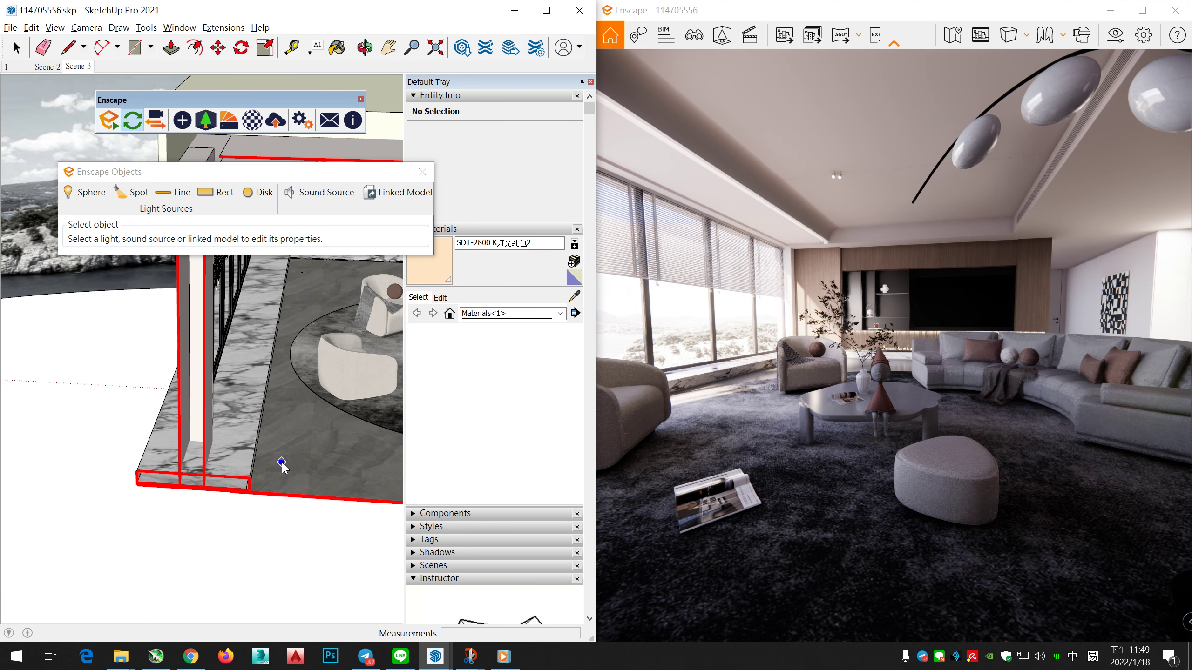
scroll(311, 467, up, 2)
click(308, 464)
click(330, 464)
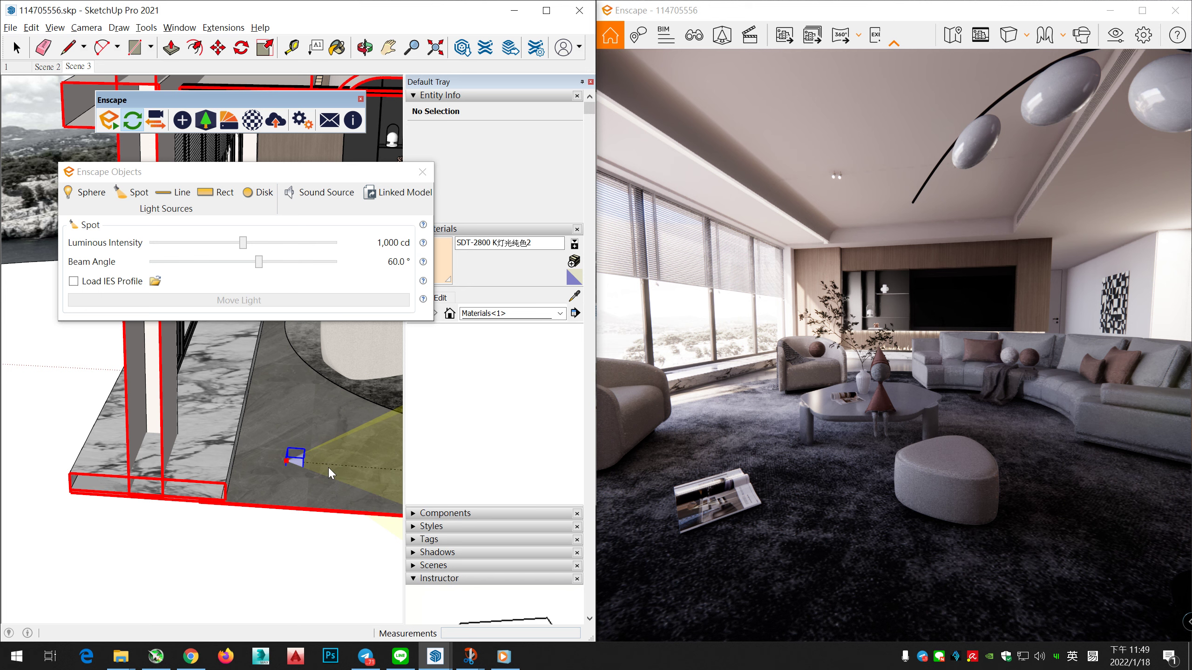
scroll(335, 466, down, 5)
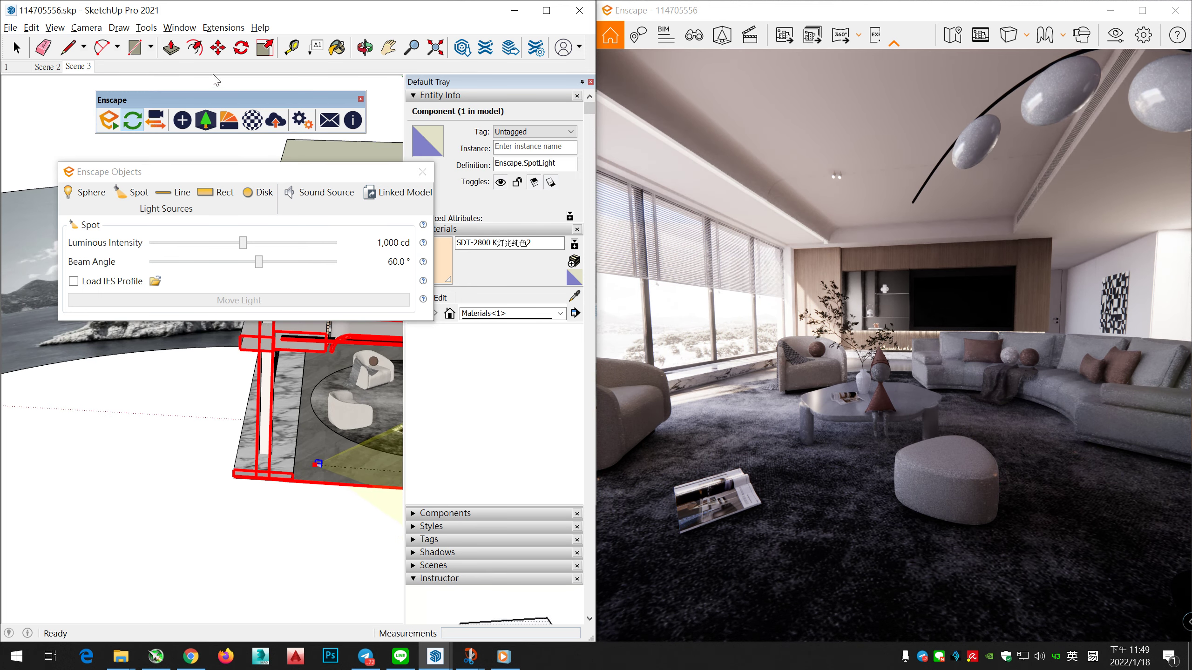
Move the spot light about 4208 mm out of the room past the windows and set its beam angle to 90°
click(311, 300)
click(345, 468)
click(164, 457)
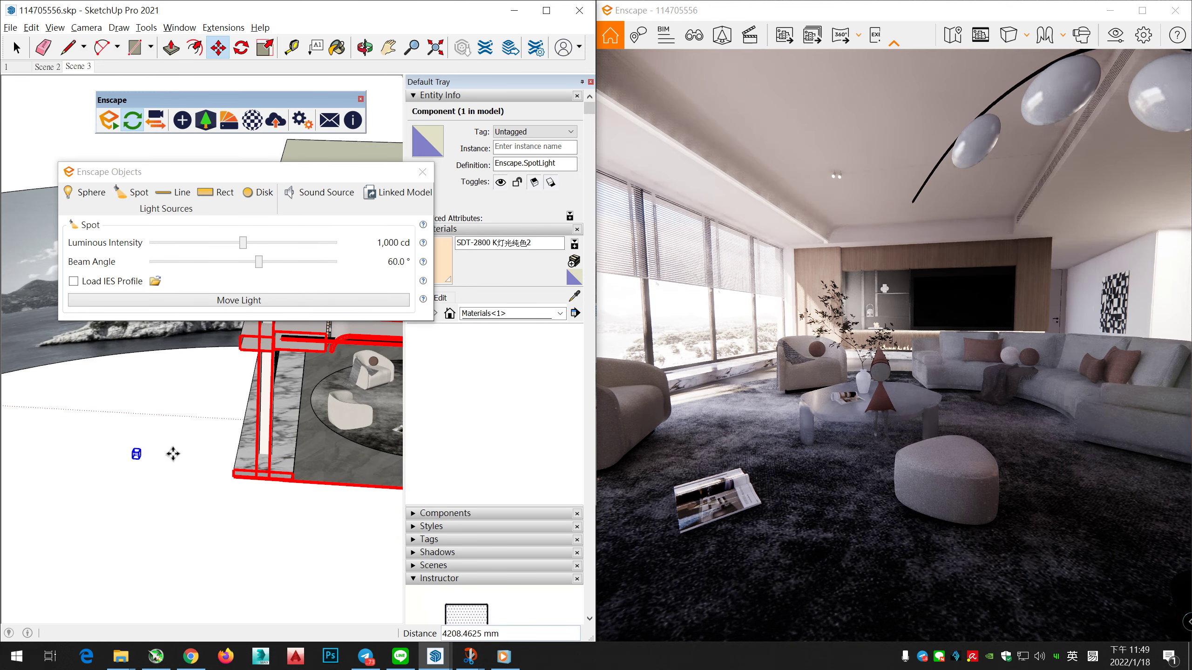
middle_drag(198, 461, 248, 406)
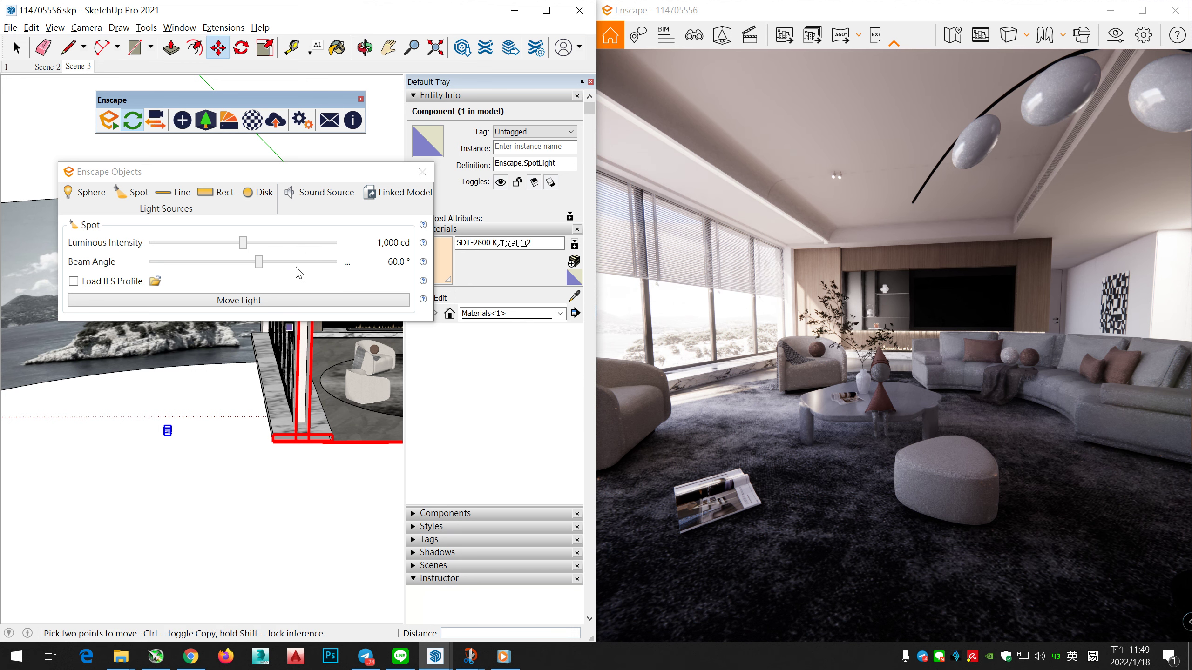
drag(257, 263, 336, 263)
Reposition the spot light along the outside of the window wall toward its far end
mouse_move(183, 425)
middle_down()
mouse_move(216, 425)
mouse_move(270, 488)
middle_up()
click(273, 498)
click(267, 408)
mouse_move(268, 432)
middle_down()
mouse_move(279, 453)
mouse_move(333, 477)
middle_up()
click(265, 441)
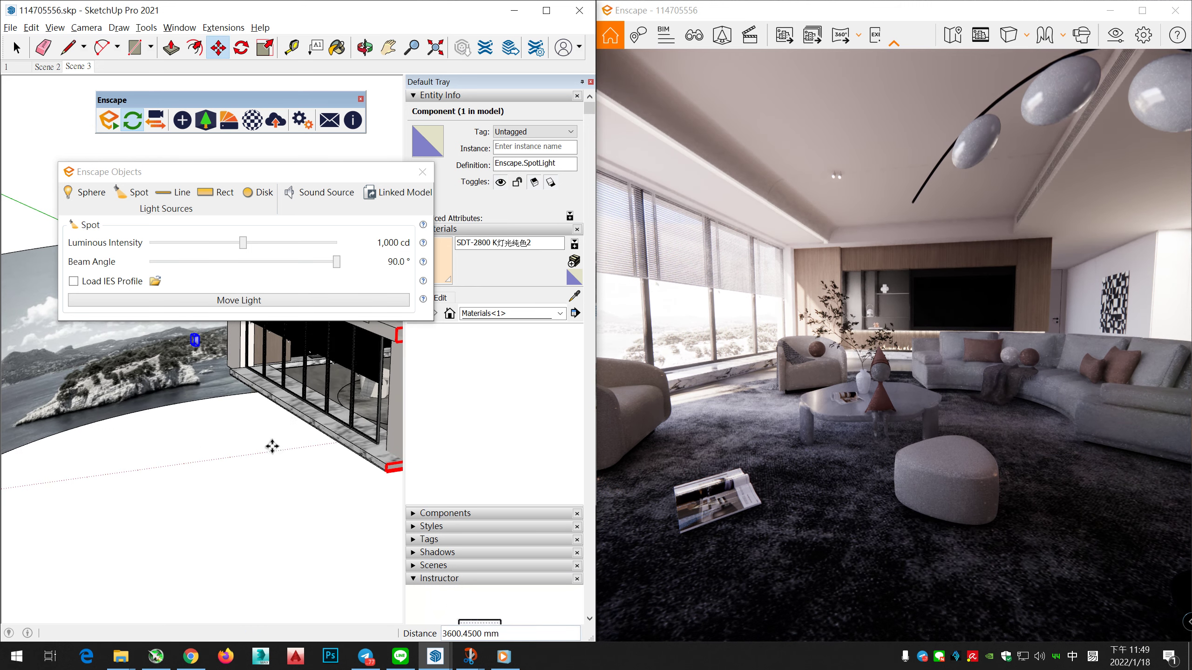
Move the spot light sideways so it sits in front of the end window pane beside the outer wall
scroll(255, 399, up, 5)
middle_drag(252, 397, 241, 435)
drag(289, 172, 282, 457)
scroll(159, 352, up, 4)
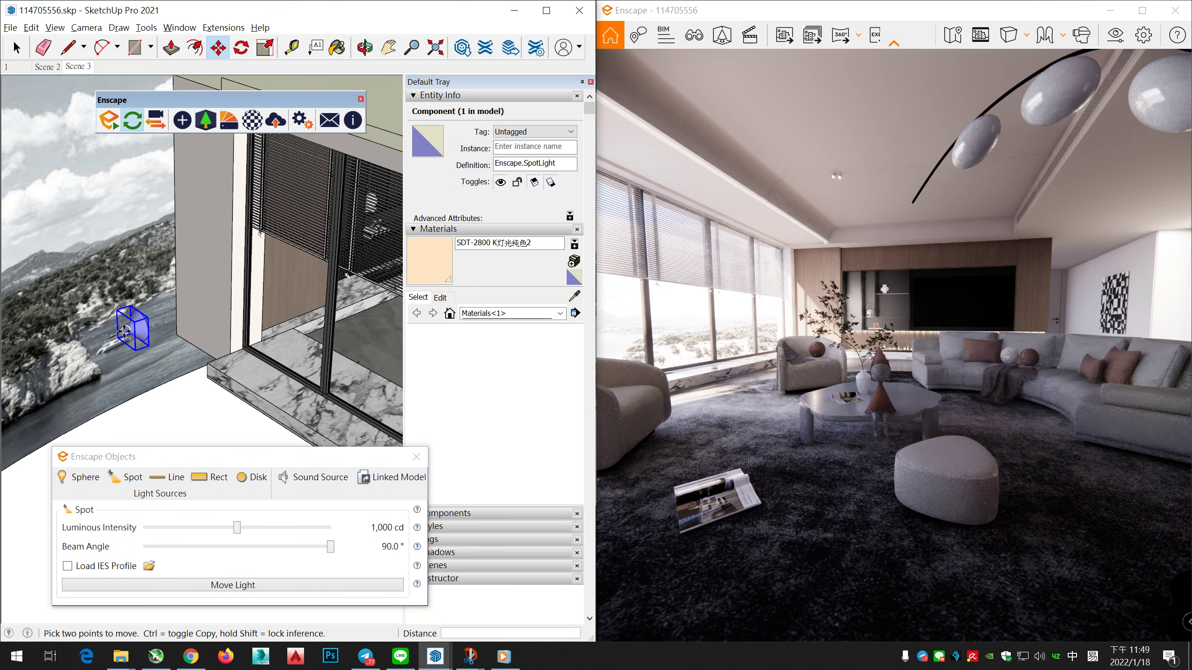
click(124, 331)
click(246, 304)
Set the spot light's luminous intensity to 100,000 cd
middle_drag(302, 330, 258, 338)
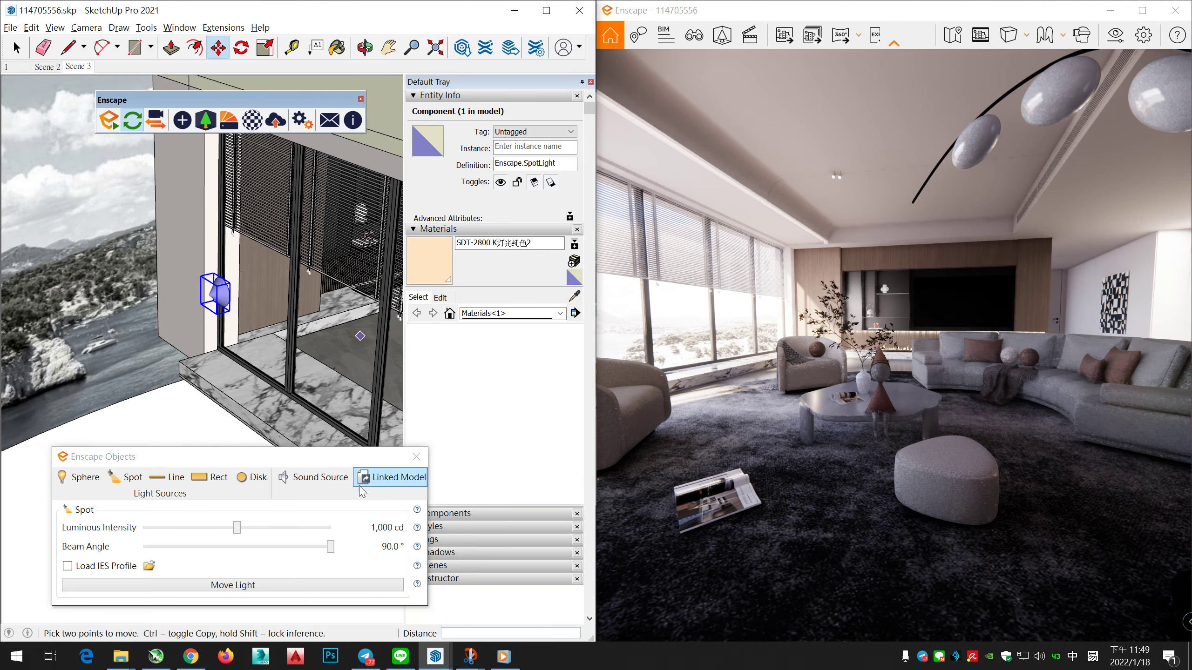
click(380, 533)
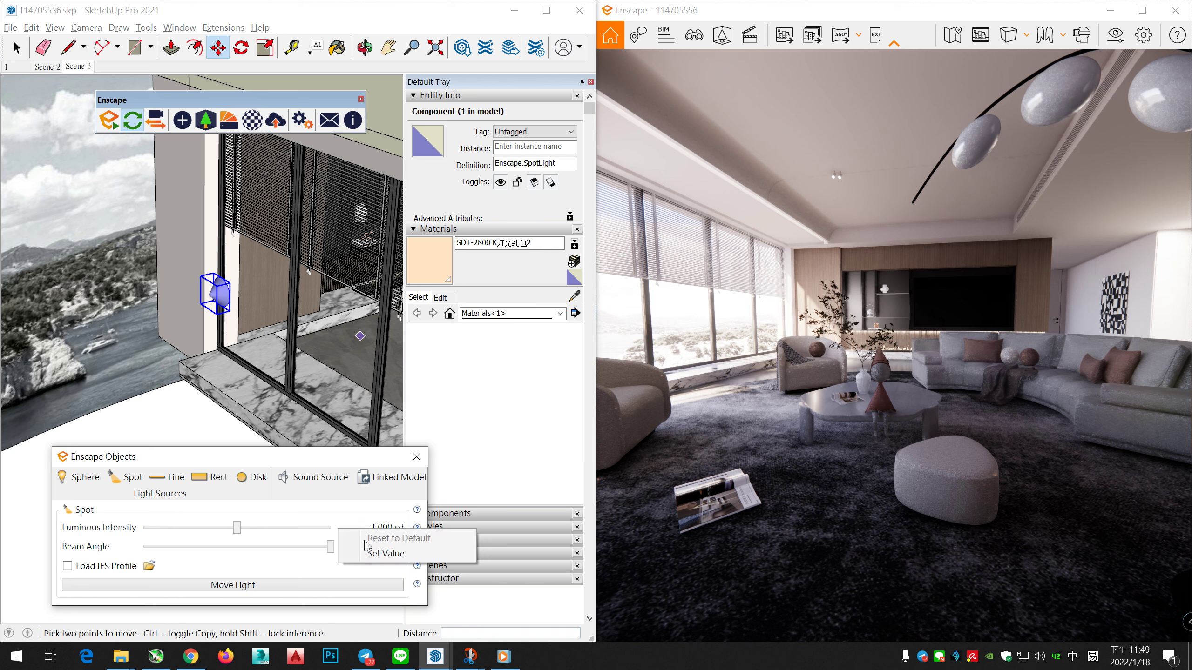
click(341, 531)
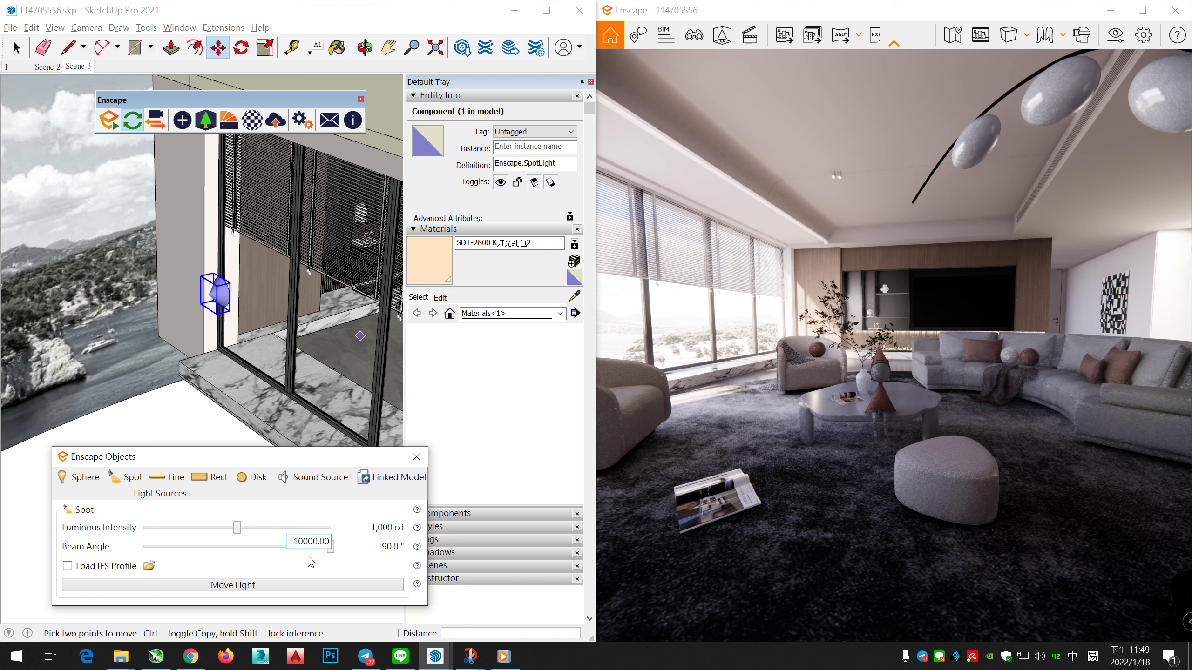
key(Return)
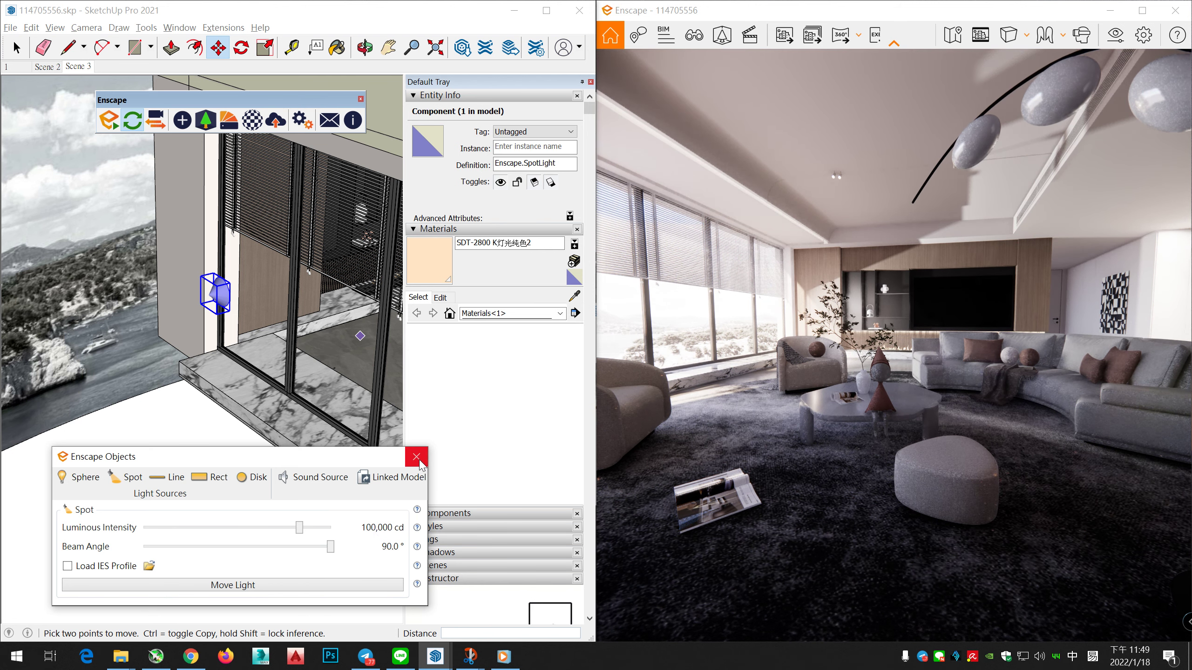
drag(305, 461, 288, 548)
Copy the spot light vertically three times to form a column of four, spaced about 600 mm apart
mouse_move(277, 357)
middle_down()
mouse_move(300, 338)
mouse_move(263, 330)
mouse_move(268, 341)
mouse_move(245, 316)
mouse_move(364, 296)
middle_up()
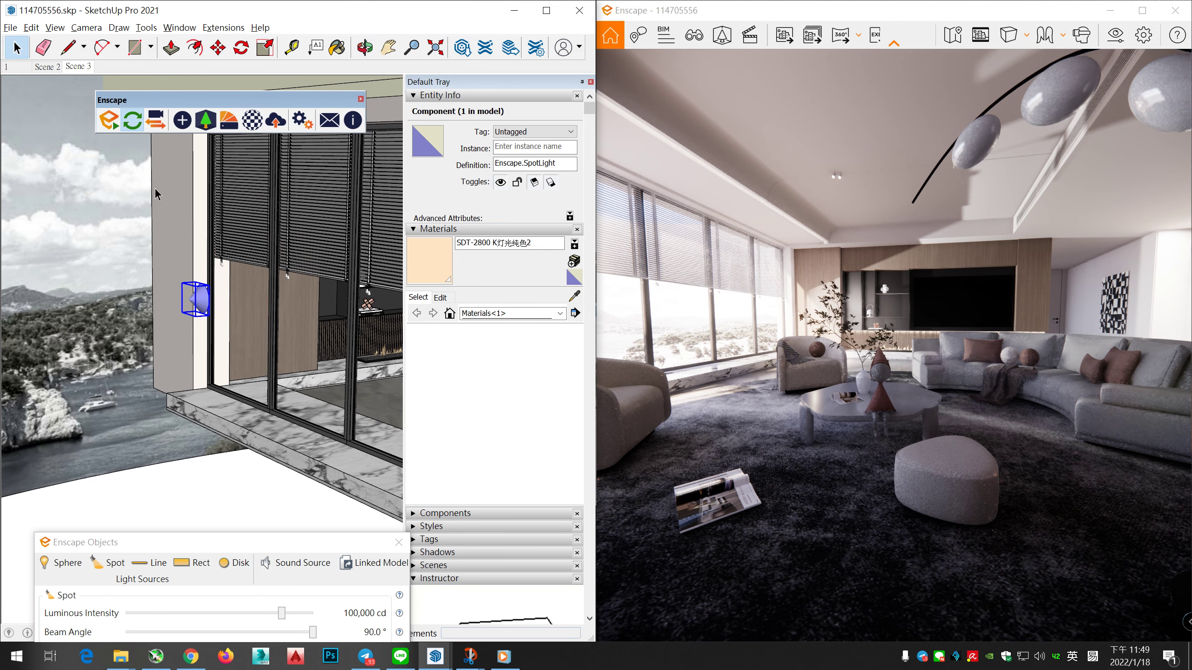
click(178, 267)
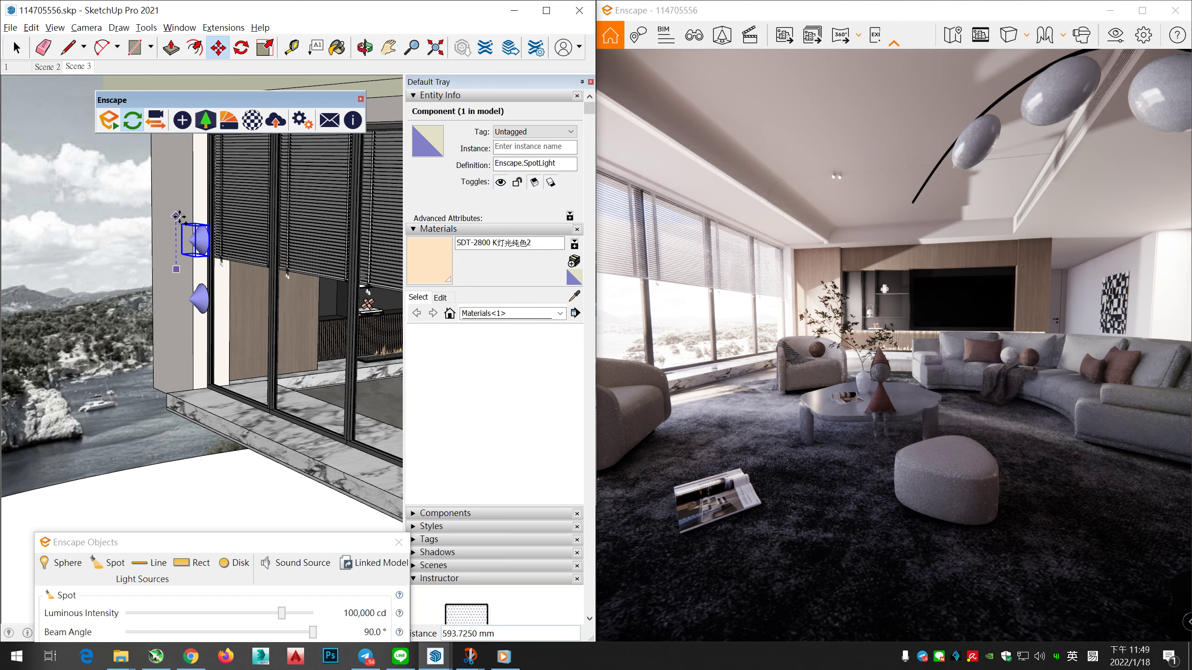
click(184, 211)
mouse_move(173, 261)
middle_down()
mouse_move(349, 311)
mouse_move(190, 291)
middle_up()
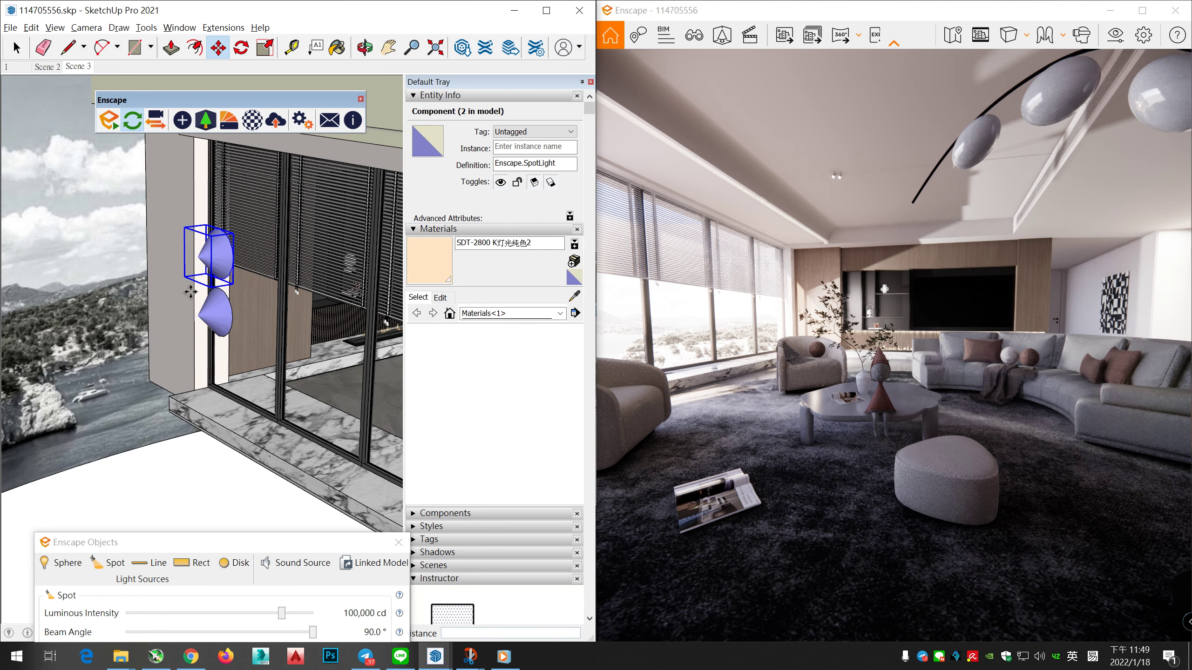
click(166, 307)
click(164, 257)
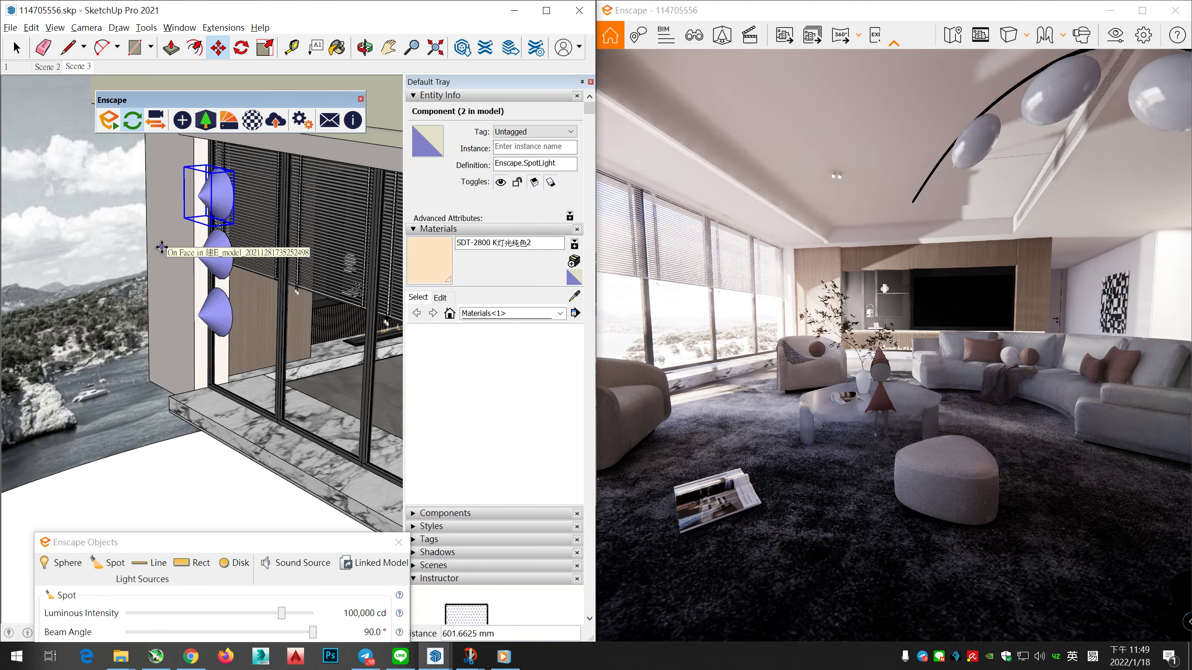
click(161, 263)
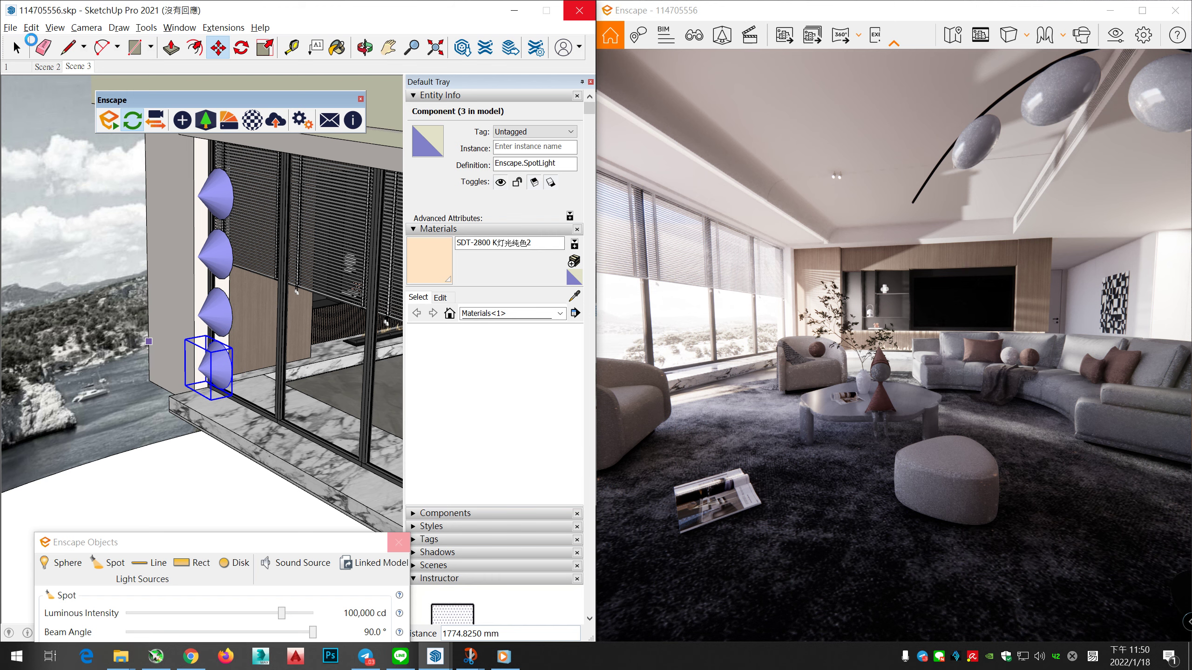
Select all four spot lights in the column and move them about 1250 mm outward from the window wall
click(25, 46)
middle_drag(201, 276, 216, 278)
shift+click(249, 281)
shift+click(246, 324)
mouse_move(288, 385)
middle_down()
mouse_move(258, 399)
mouse_move(262, 408)
mouse_move(160, 386)
mouse_move(258, 408)
middle_up()
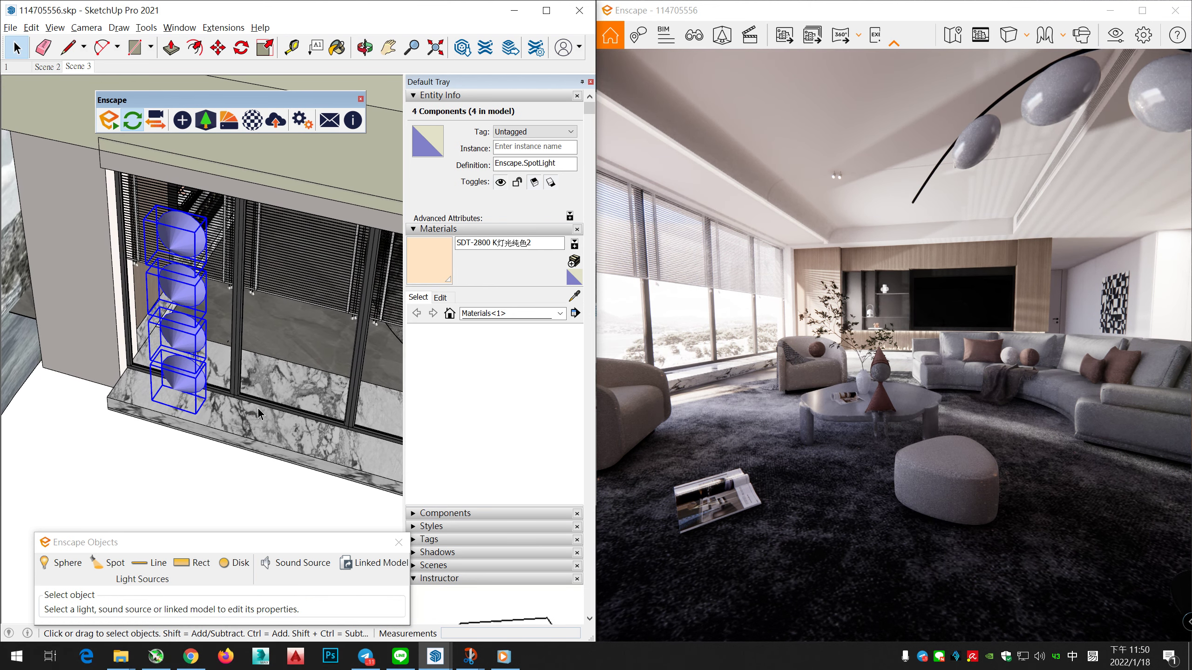
click(218, 48)
click(316, 450)
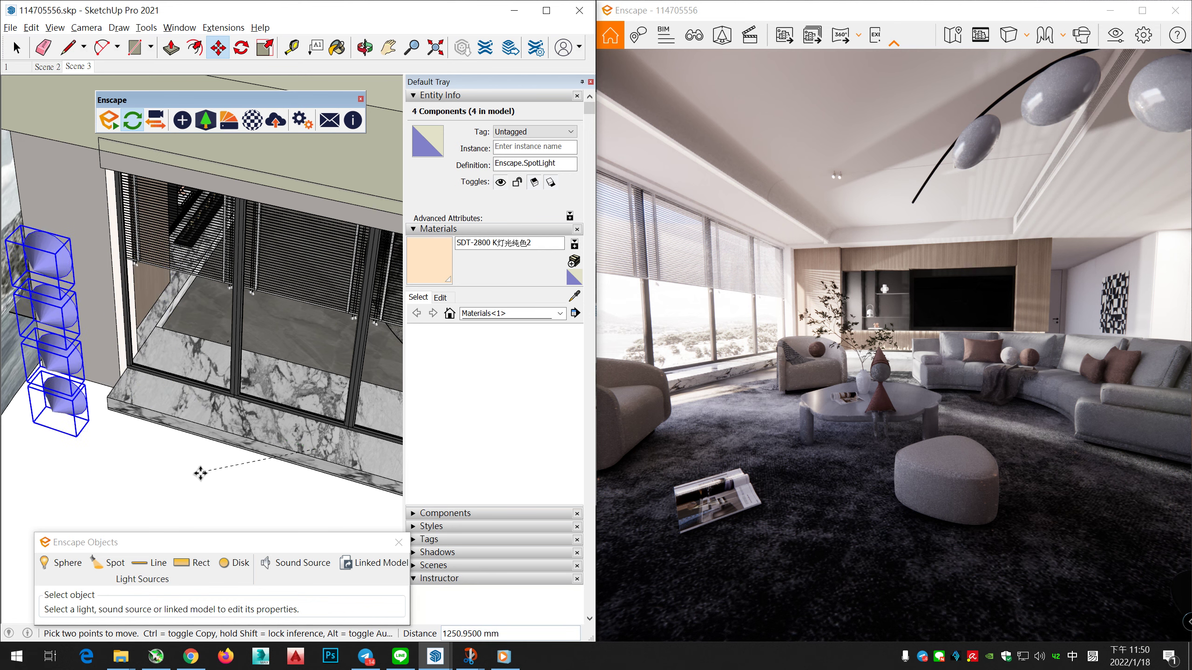
click(210, 495)
Copy the spot light column twice along the window wall, at spacings of about 625 mm and 690 mm
middle_drag(244, 480, 237, 460)
click(158, 475)
key(ctrl)
click(206, 492)
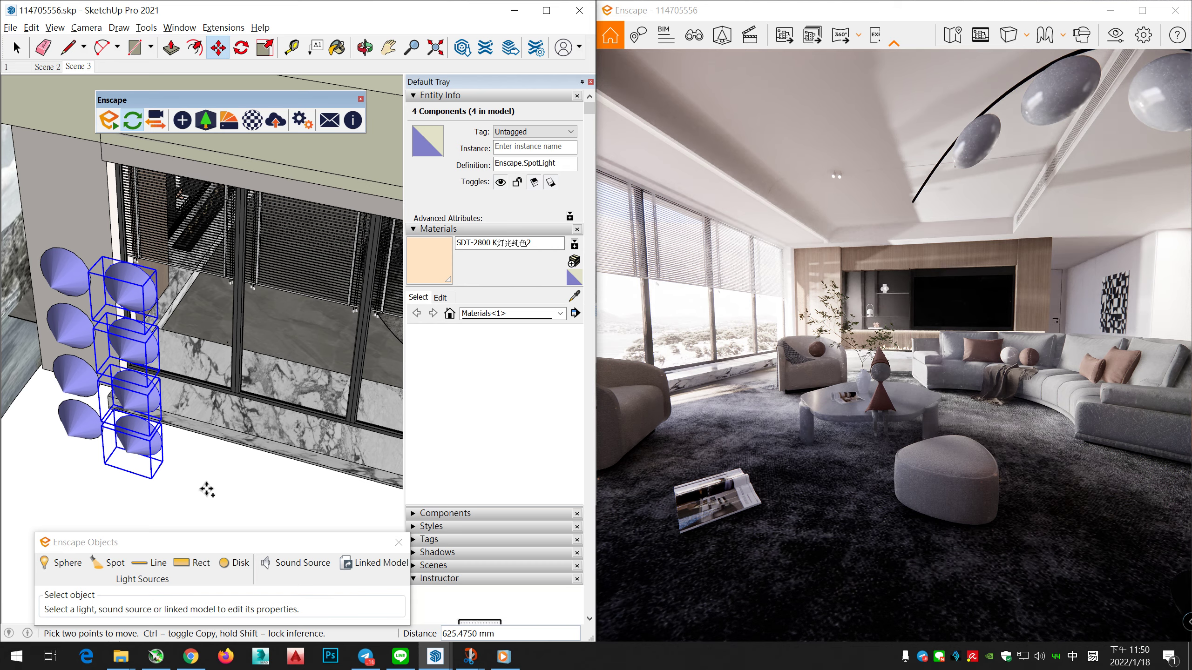
click(261, 507)
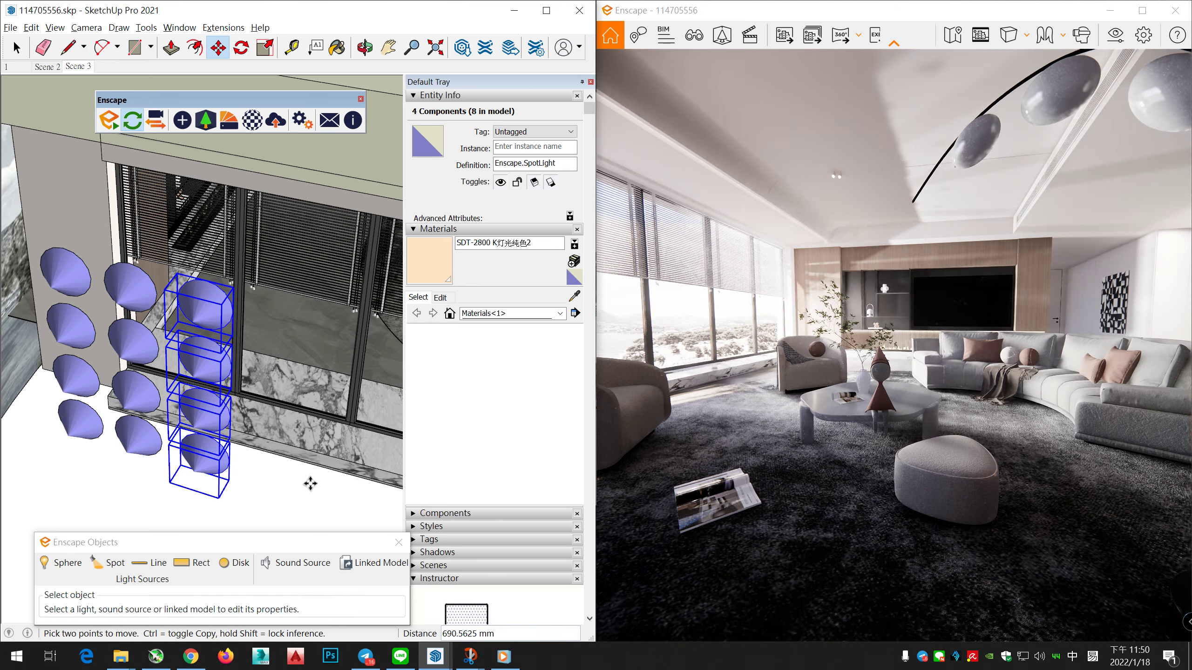
Select all twelve spot lights and combine them into one group
mouse_move(300, 486)
middle_down()
mouse_move(319, 487)
mouse_move(86, 213)
middle_up()
click(17, 47)
click(144, 239)
shift+click(174, 256)
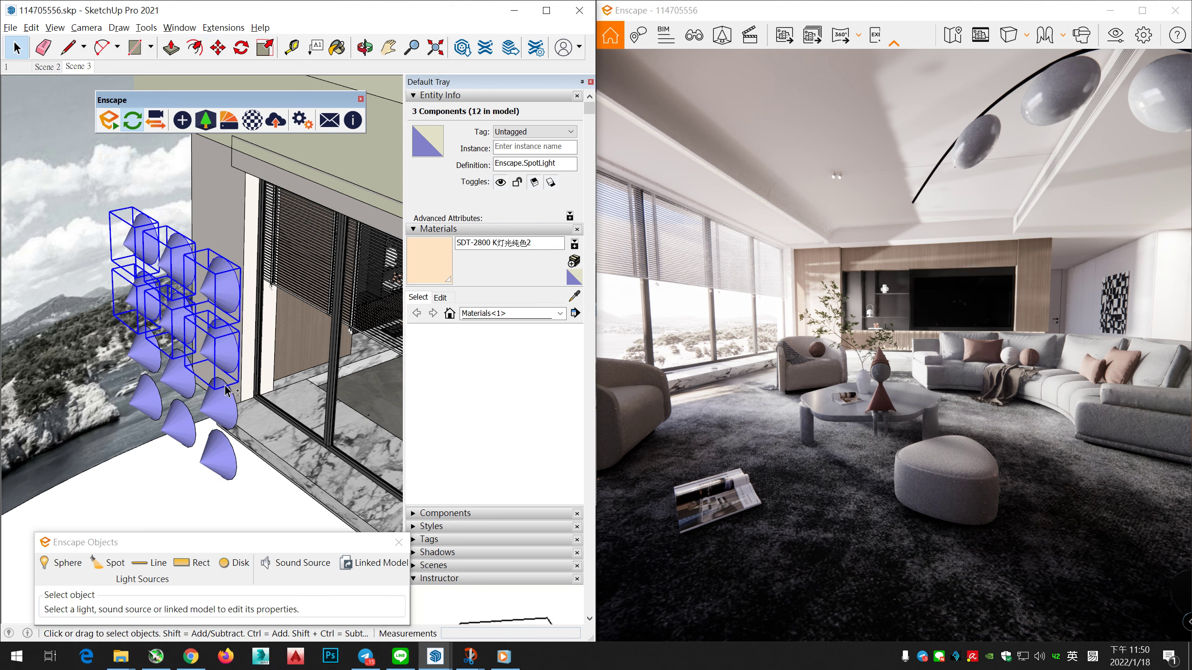
shift+click(213, 454)
mouse_move(235, 465)
middle_down()
mouse_move(259, 449)
mouse_move(273, 477)
middle_up()
drag(303, 542, 255, 483)
middle_drag(244, 450, 193, 281)
right_click(191, 279)
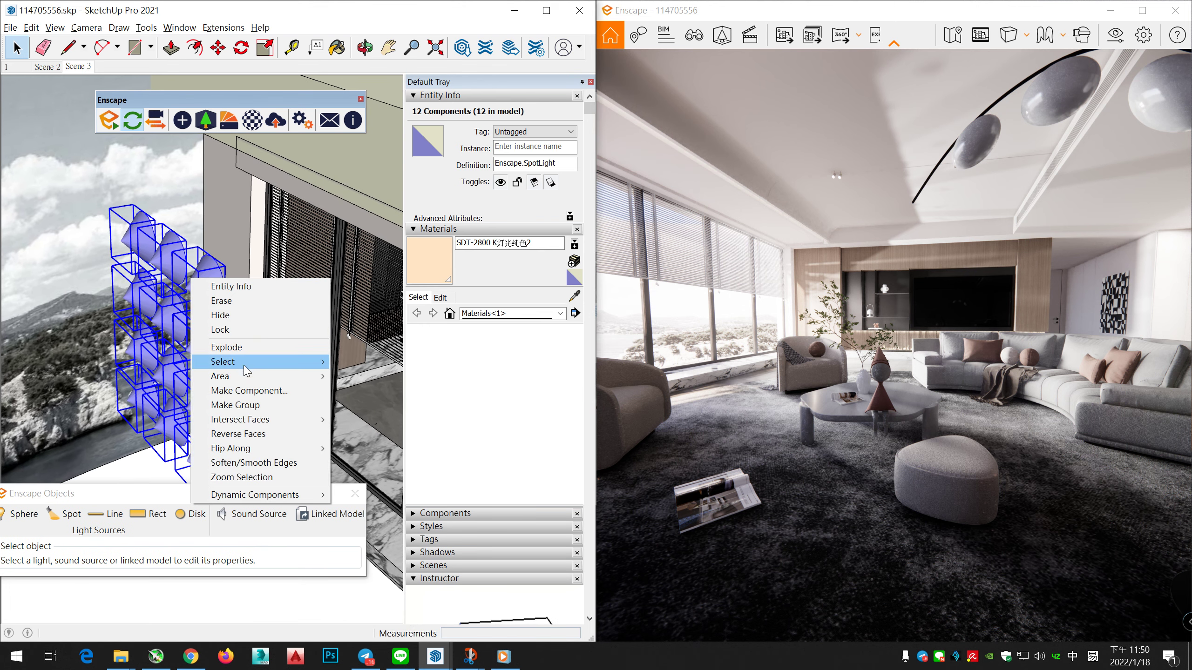
click(235, 405)
Rotate the spot light group by about 17.6° so the lights tilt downward toward the windows
mouse_move(234, 404)
middle_down()
mouse_move(188, 309)
mouse_move(126, 256)
middle_up()
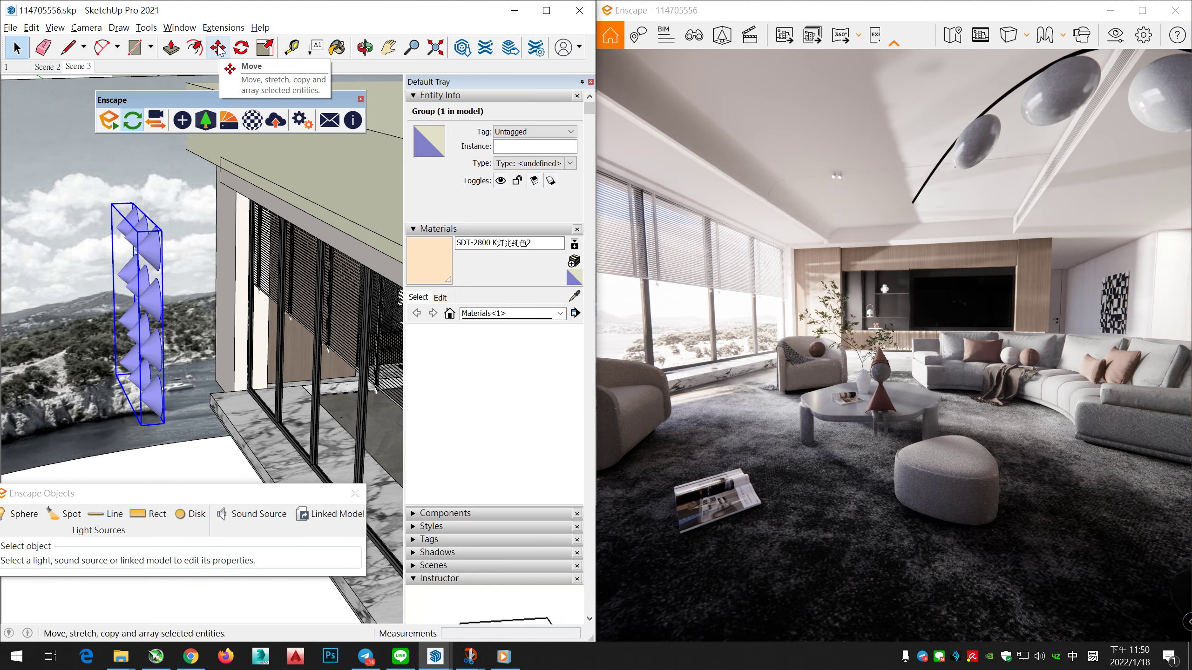
middle_drag(155, 283, 178, 277)
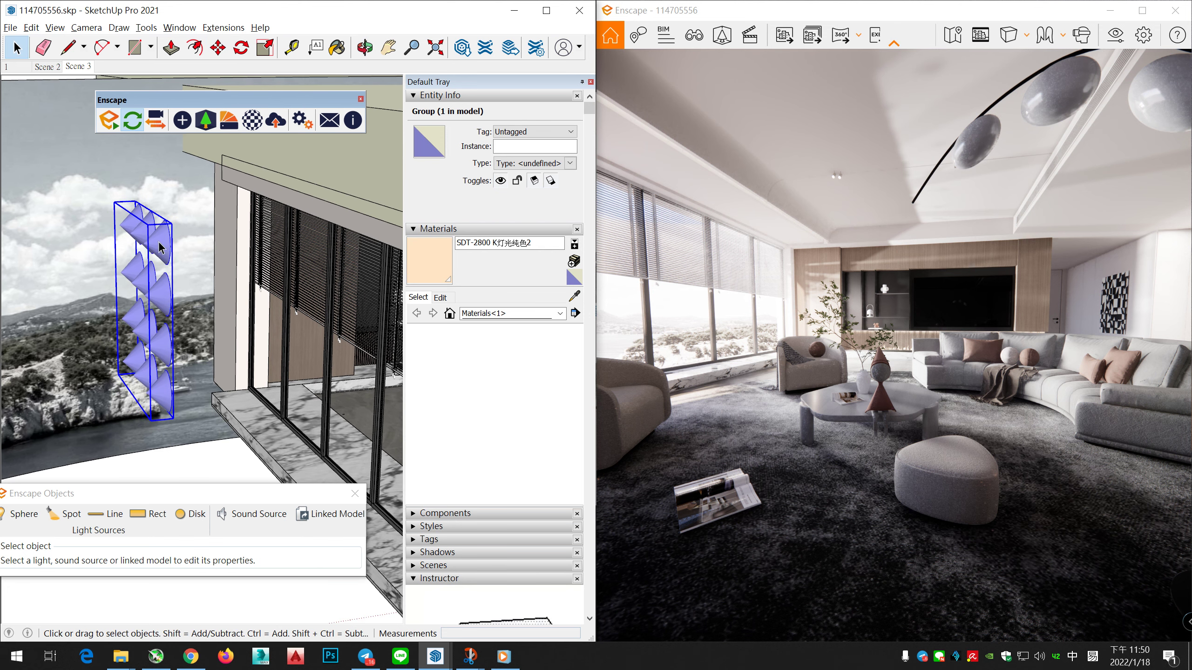
click(241, 47)
middle_drag(225, 263, 237, 293)
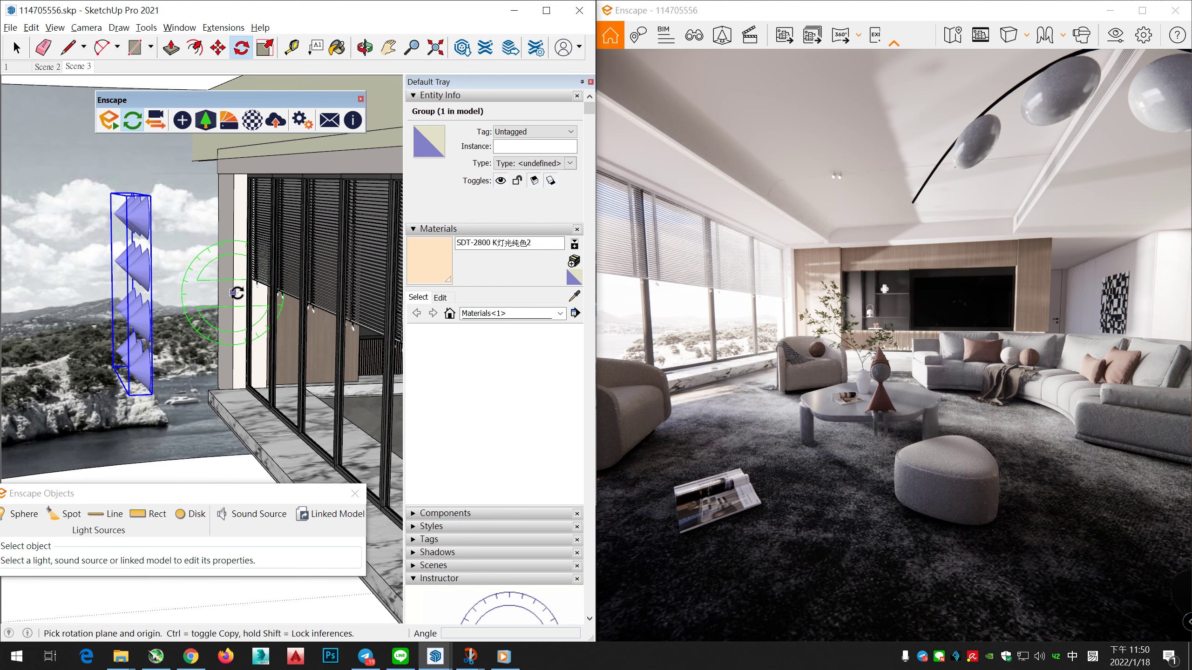
click(241, 247)
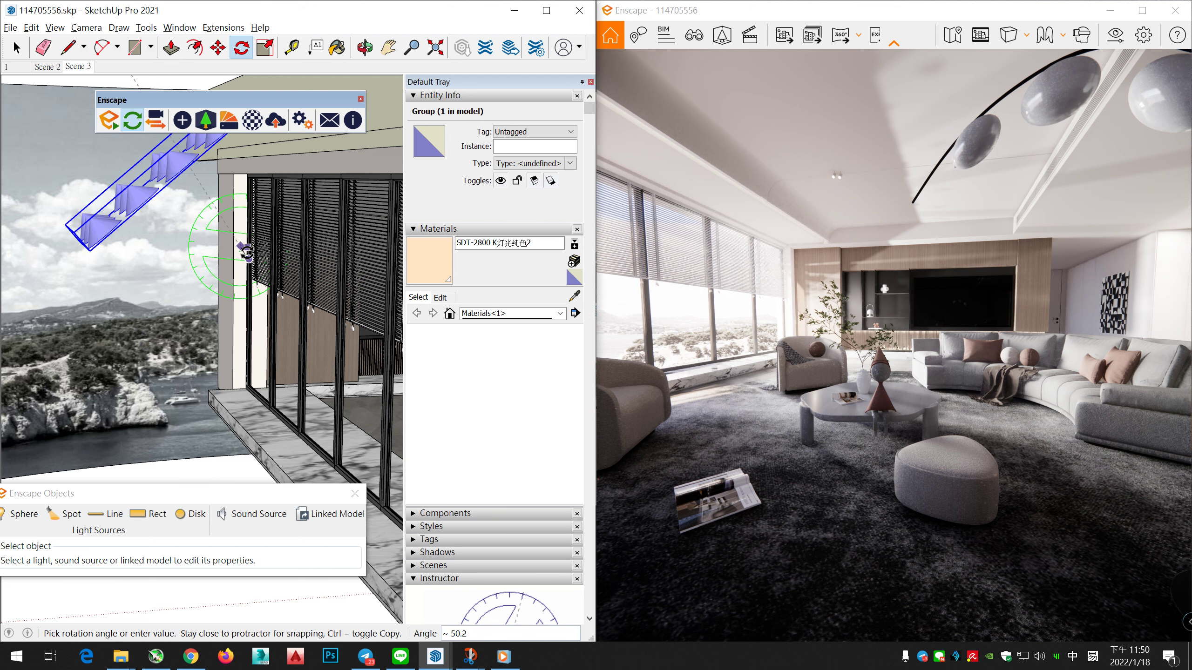
click(244, 249)
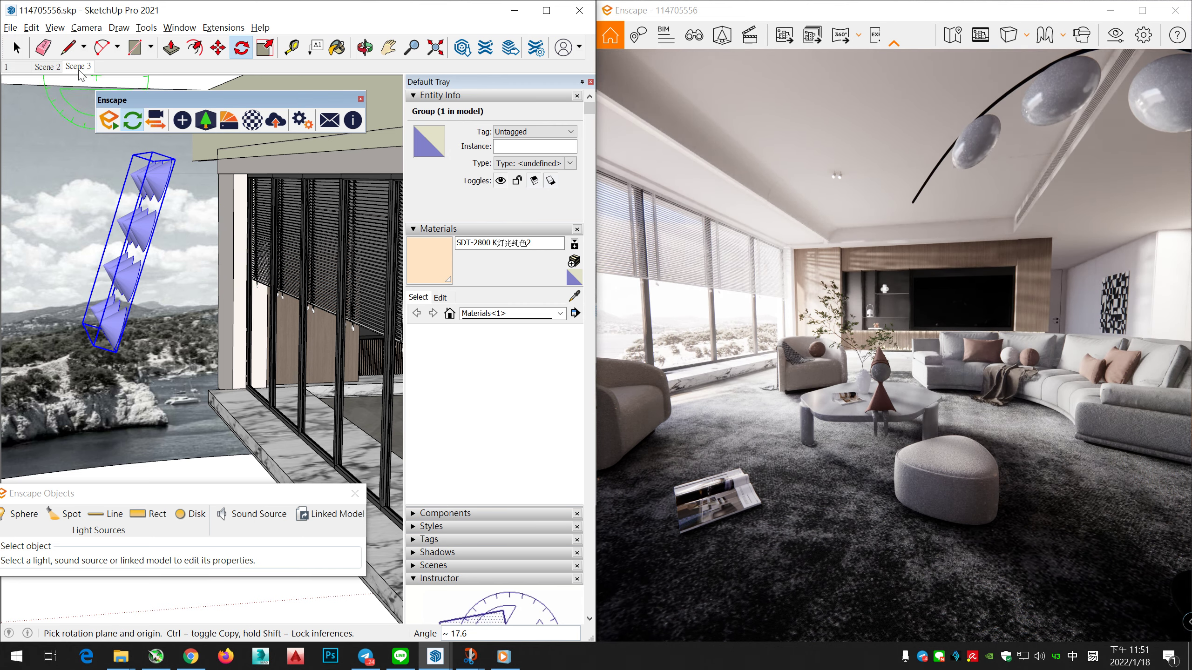
click(17, 48)
middle_drag(155, 263, 277, 342)
drag(277, 493, 299, 516)
middle_drag(262, 423, 195, 263)
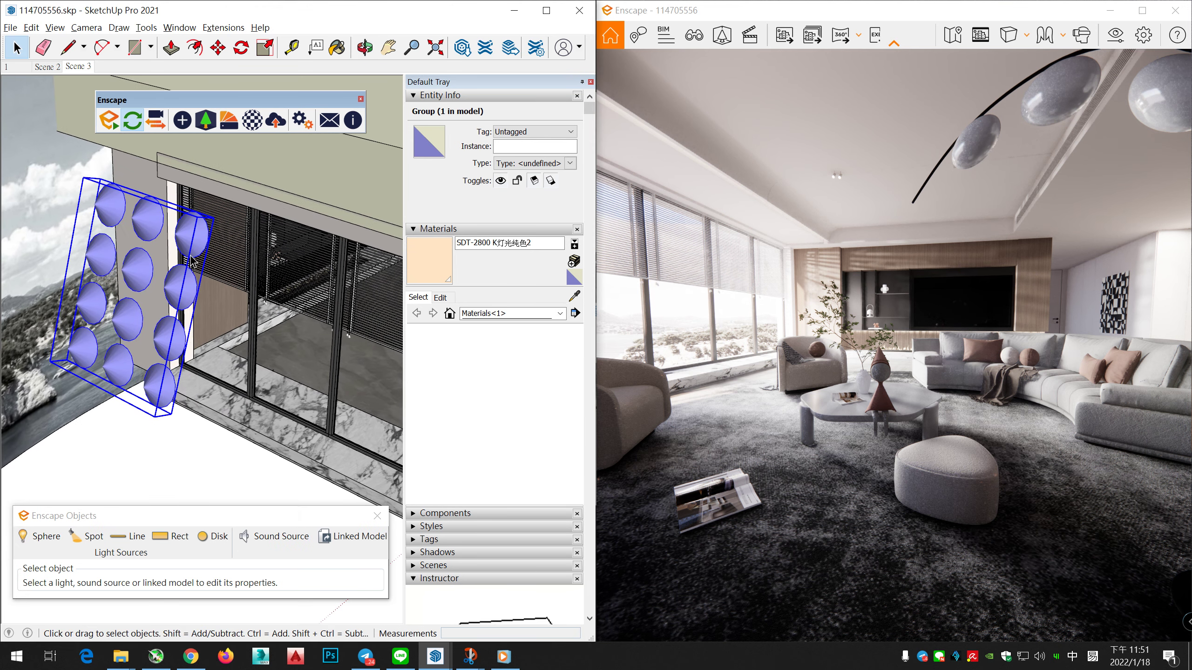
double_click(197, 245)
click(216, 480)
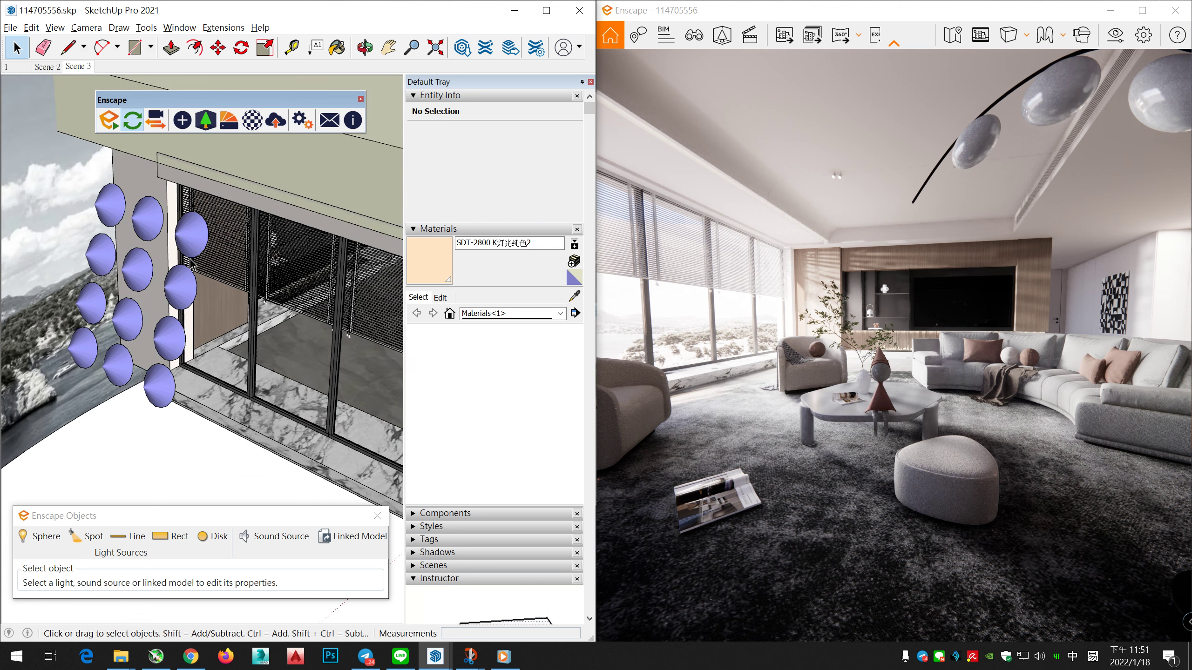
Copy the tilted spot light group twice along the window wall, with spacings of about 2278 mm and 2276 mm
click(190, 276)
scroll(189, 280, down, 3)
click(214, 50)
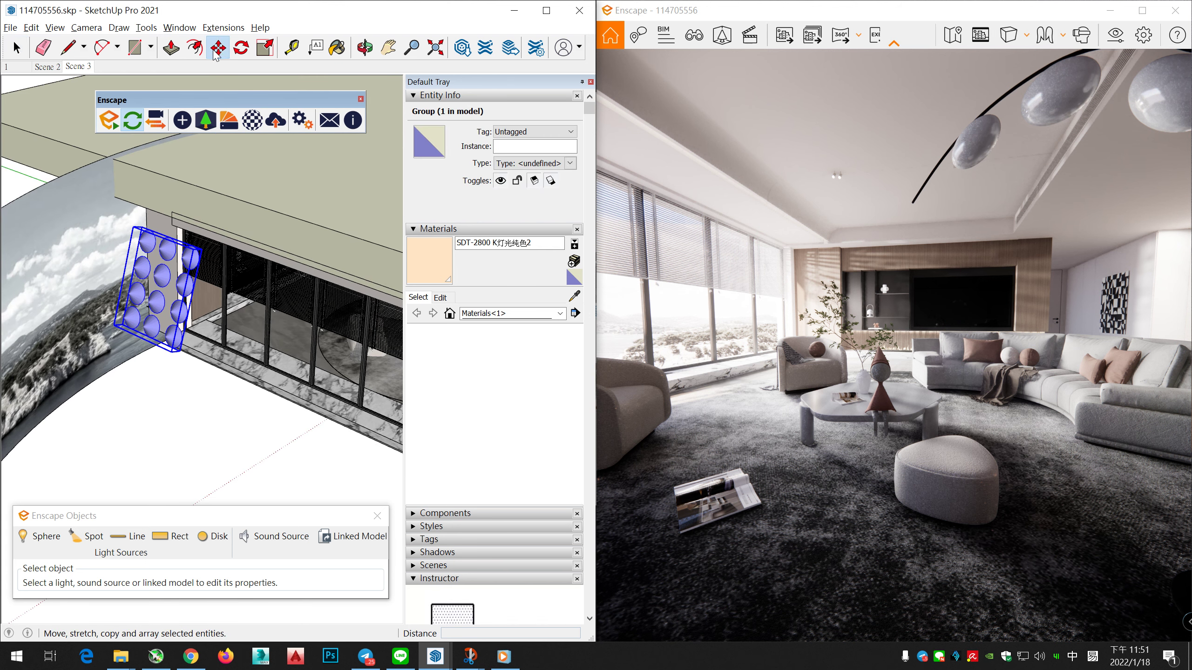
click(133, 373)
key(ctrl)
click(228, 407)
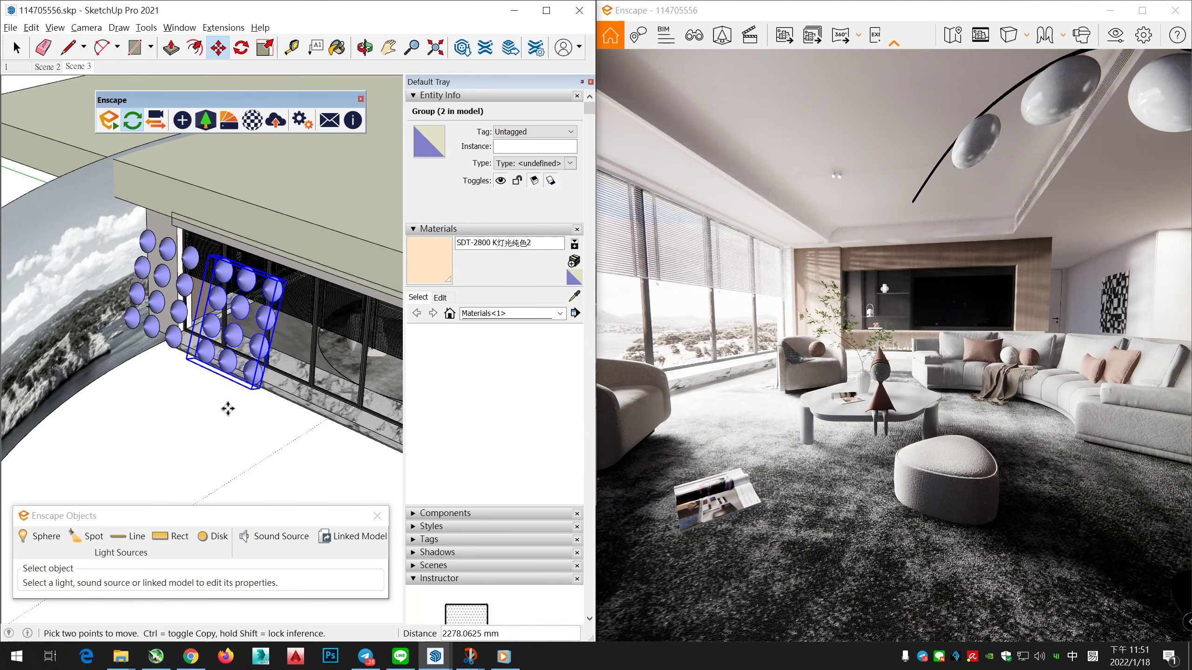
click(220, 410)
key(ctrl)
click(304, 442)
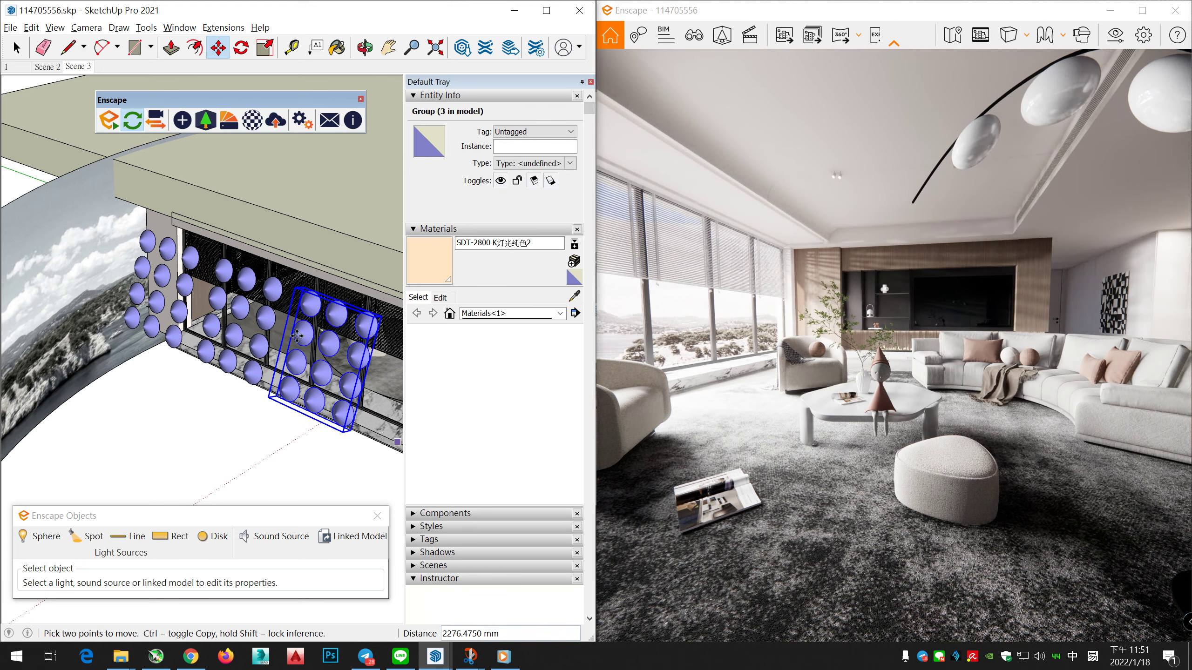
Copy the tilted spot light group once more along the window wall, at a spacing of about 2240 mm
mouse_move(297, 336)
middle_down()
mouse_move(258, 406)
mouse_move(166, 384)
middle_up()
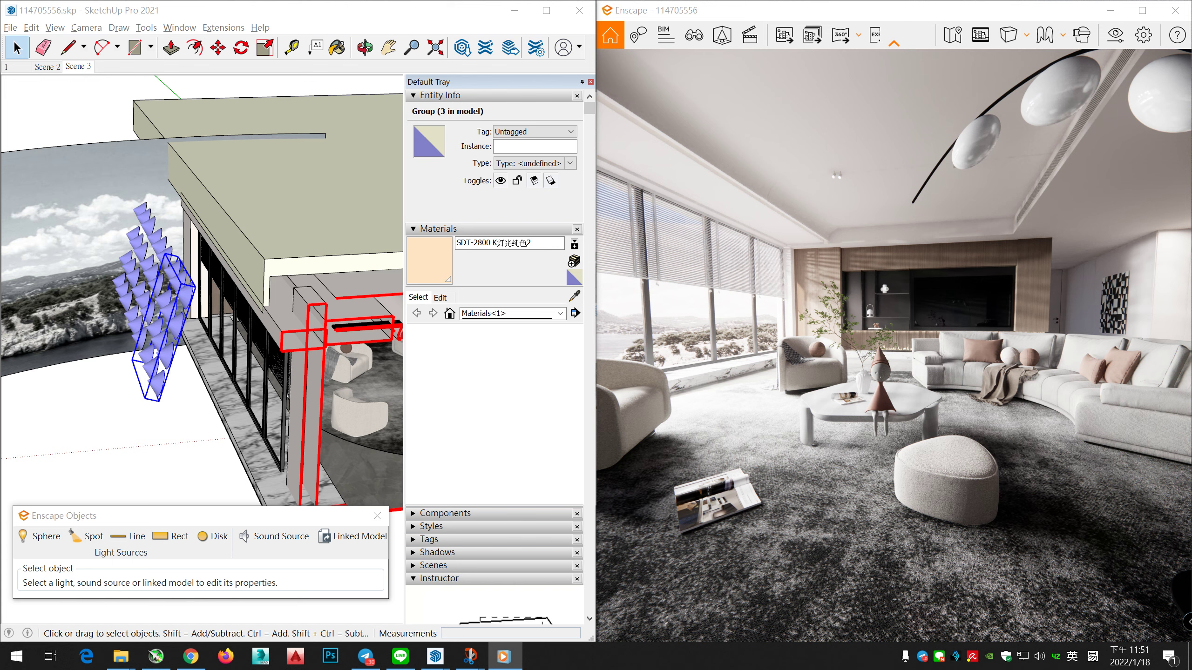
click(467, 609)
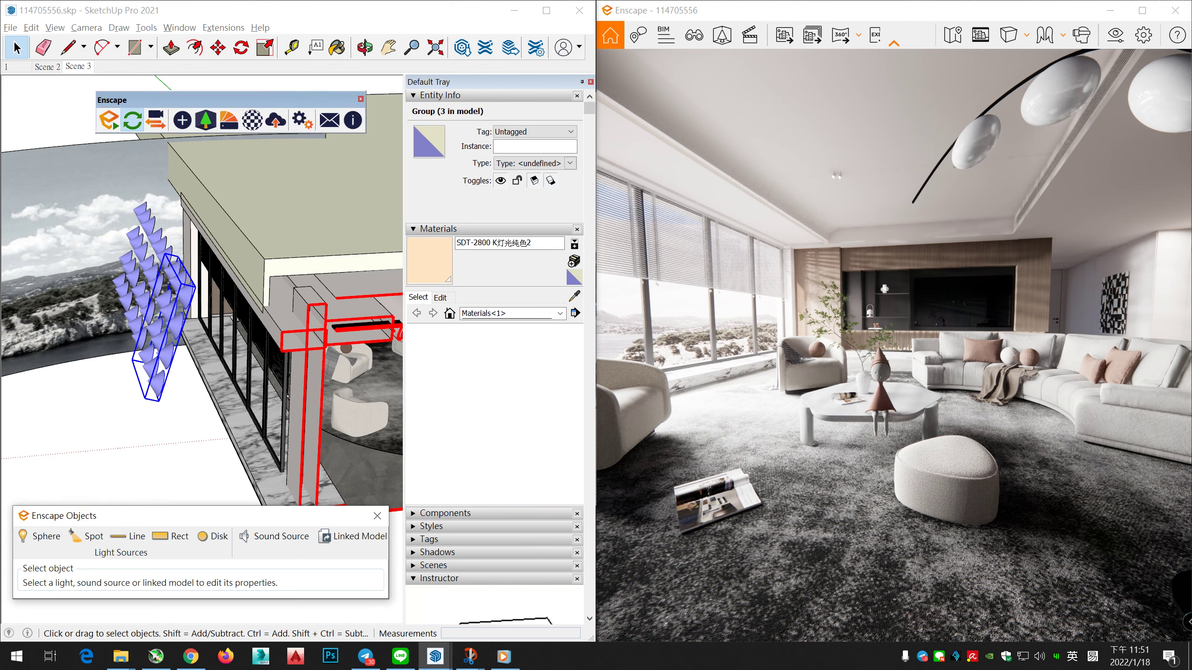
middle_drag(264, 324, 220, 435)
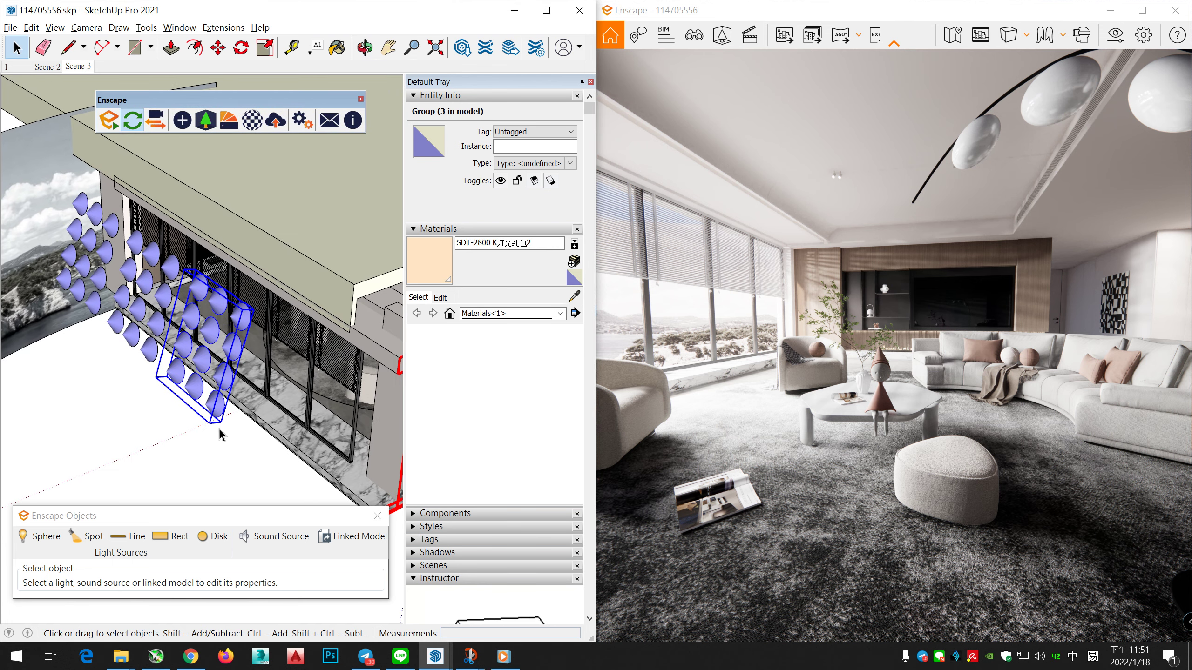
click(217, 48)
click(122, 399)
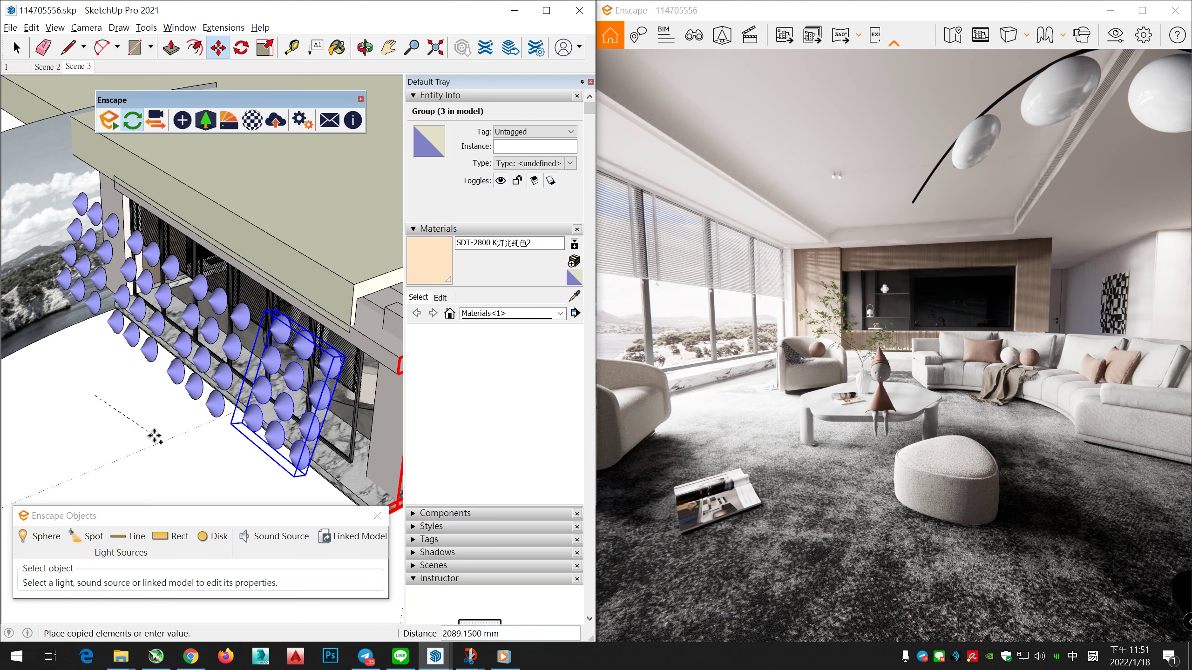
click(178, 369)
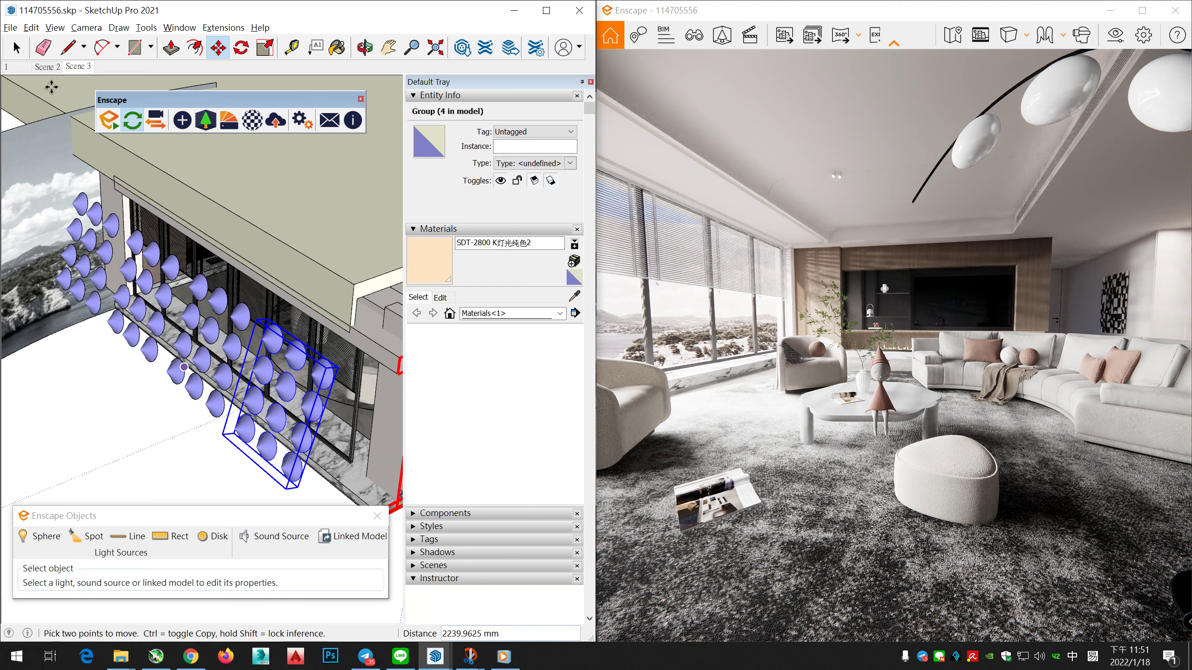
Select all four tilted spot light groups and combine them into a single group
click(17, 49)
right_drag(977, 401, 966, 376)
ctrl+click(224, 306)
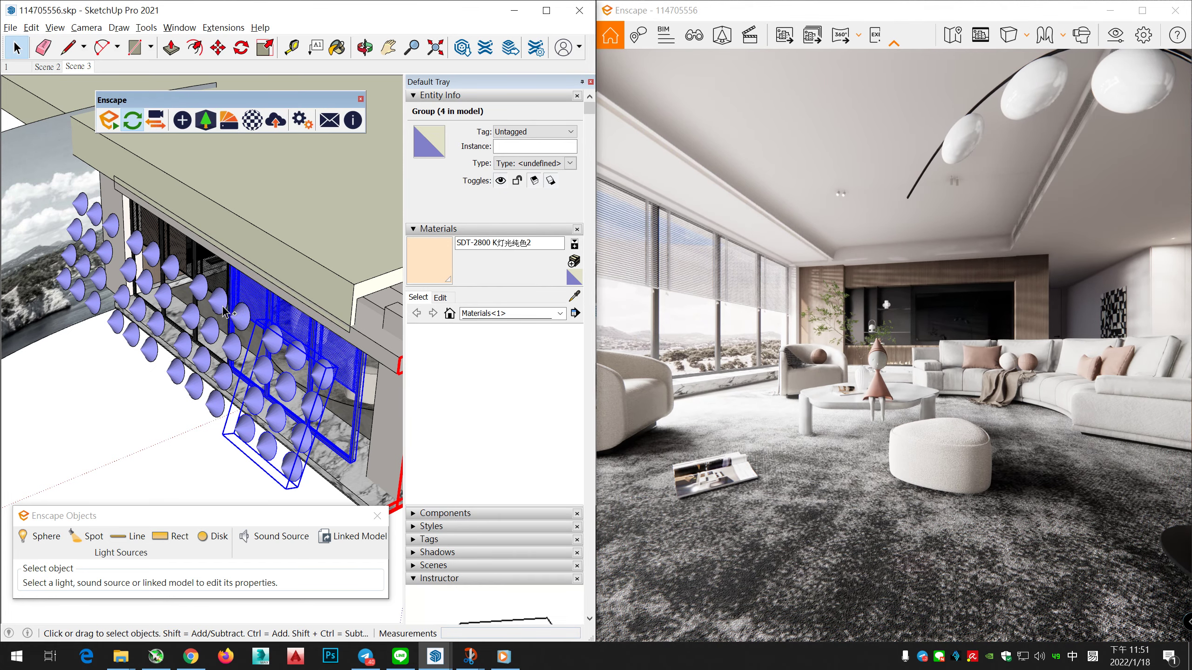
click(206, 305)
ctrl+click(113, 234)
right_click(109, 226)
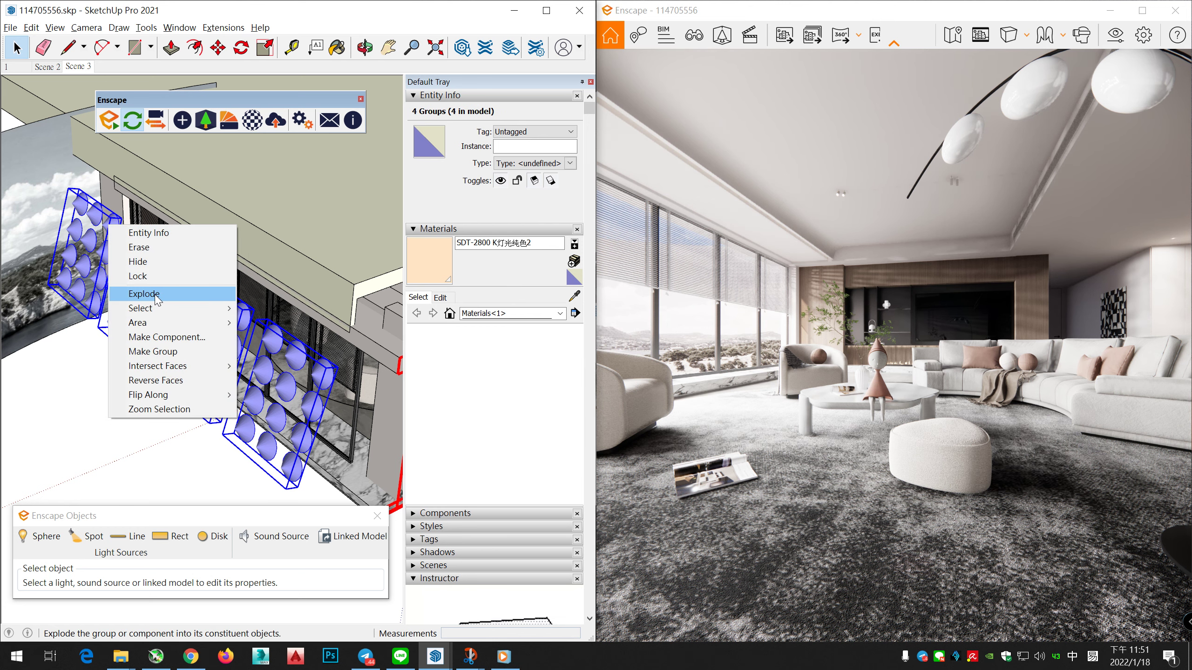
click(141, 409)
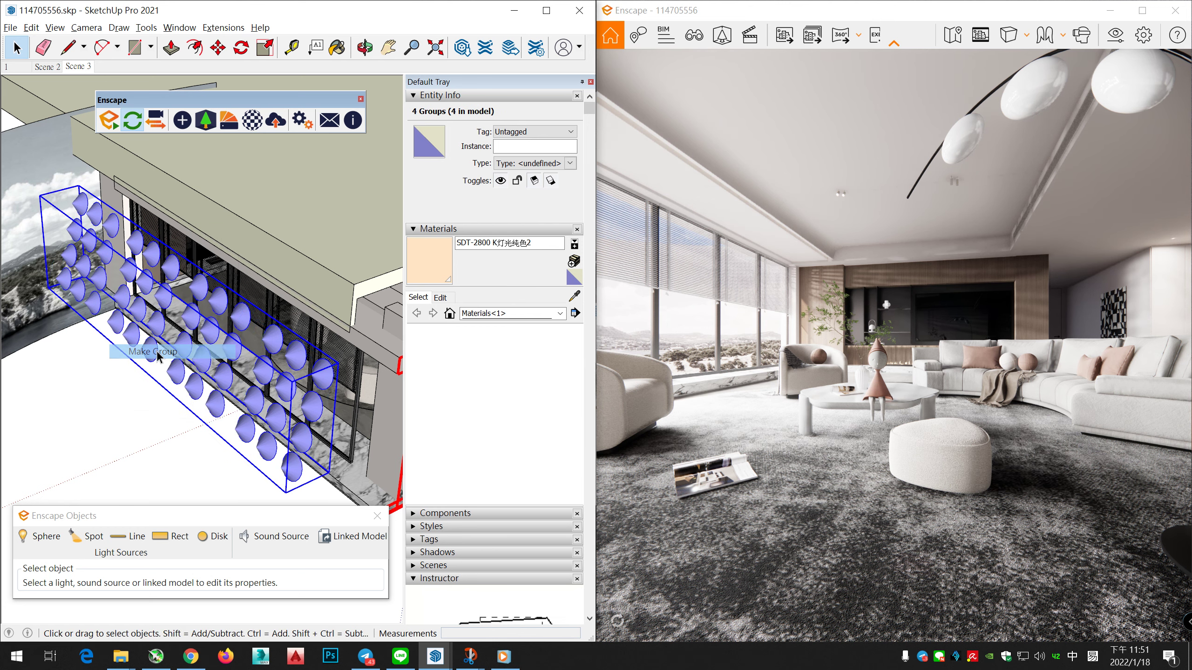
Move the combined spot light group about 1264 mm outward, away from the window wall
mouse_move(118, 404)
middle_down()
mouse_move(61, 405)
mouse_move(42, 423)
mouse_move(140, 376)
mouse_move(103, 376)
middle_up()
key(m)
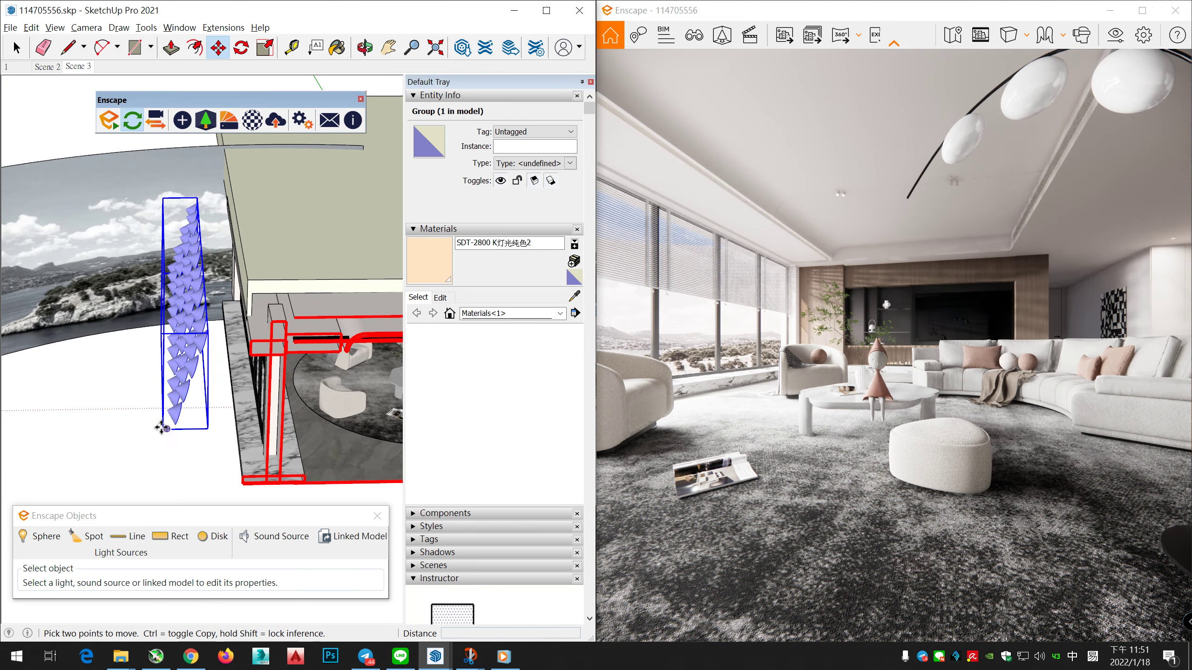
drag(186, 444, 126, 439)
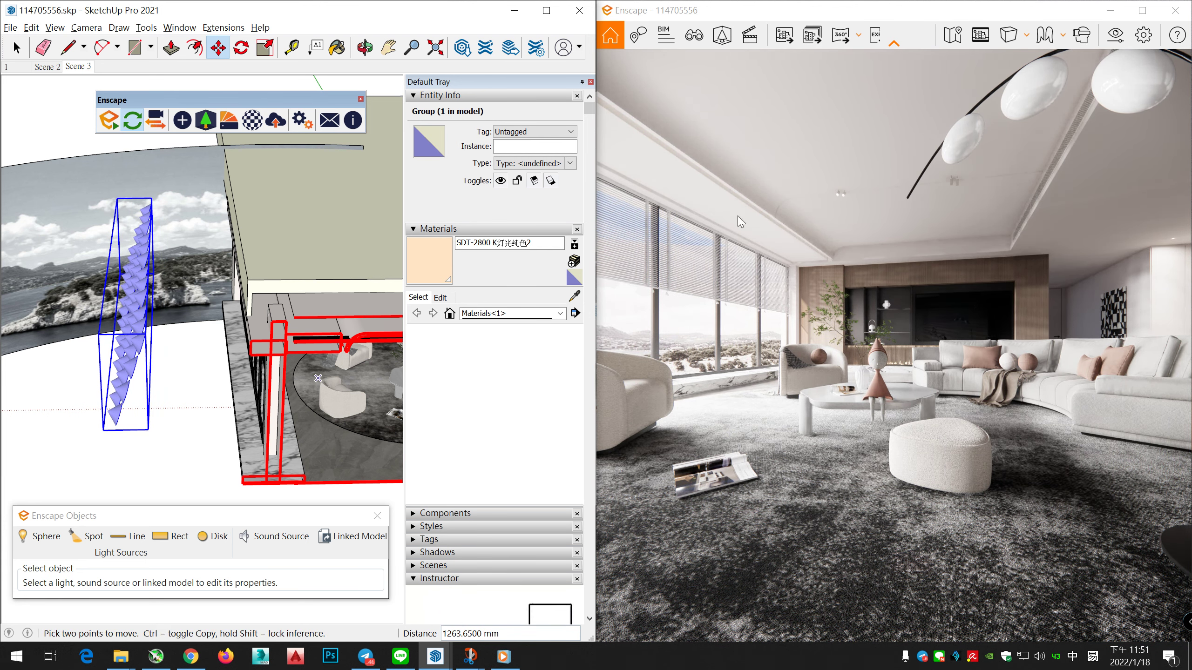
Lower the render exposure to 50% in Enscape's visual settings
click(1115, 34)
mouse_move(738, 61)
mouse_down()
mouse_move(410, 143)
mouse_move(319, 129)
mouse_up()
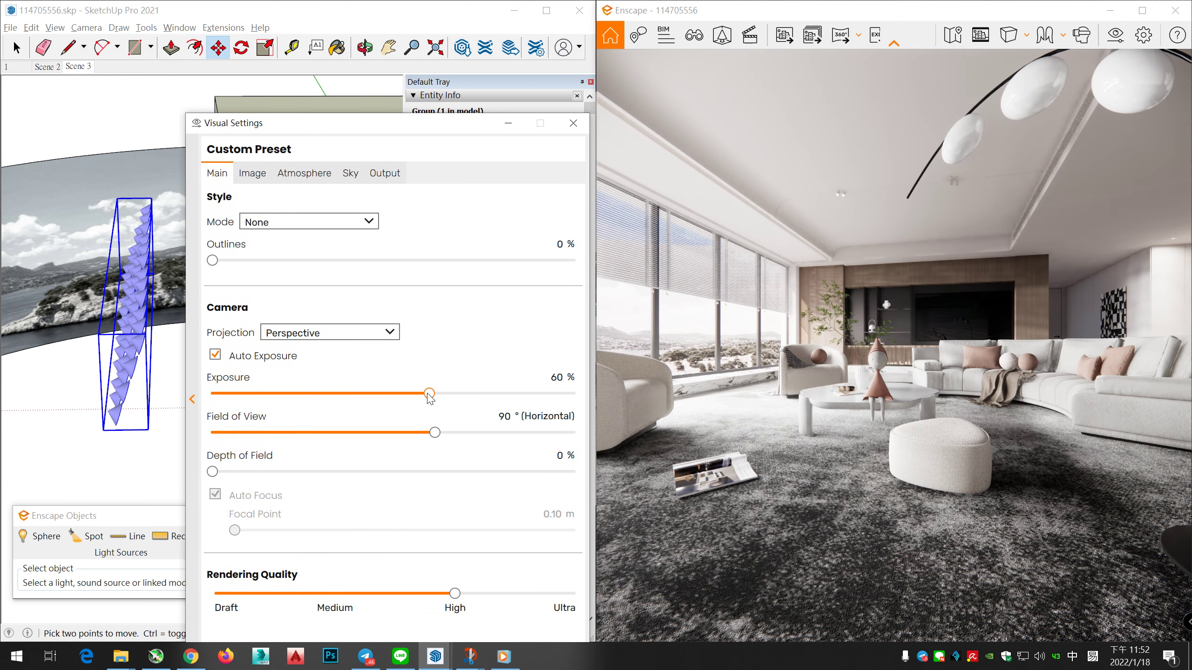
click(413, 394)
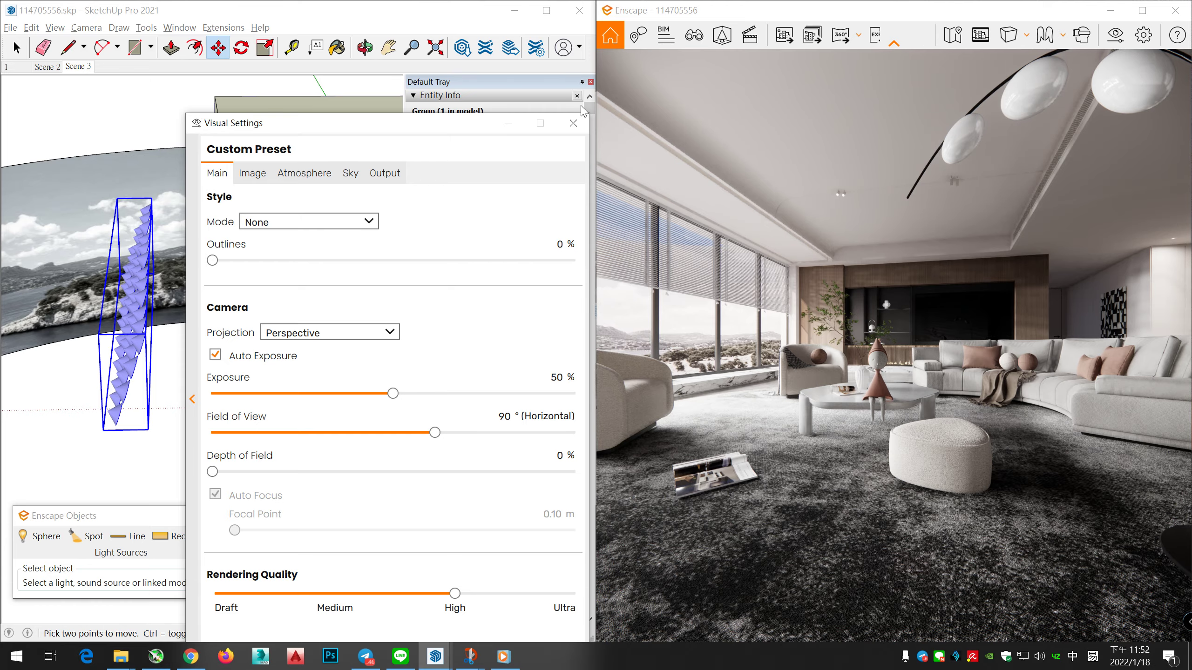
click(587, 130)
Examine the living room render from nearer and farther viewpoints to judge the light coming through the windows
scroll(777, 389, down, 3)
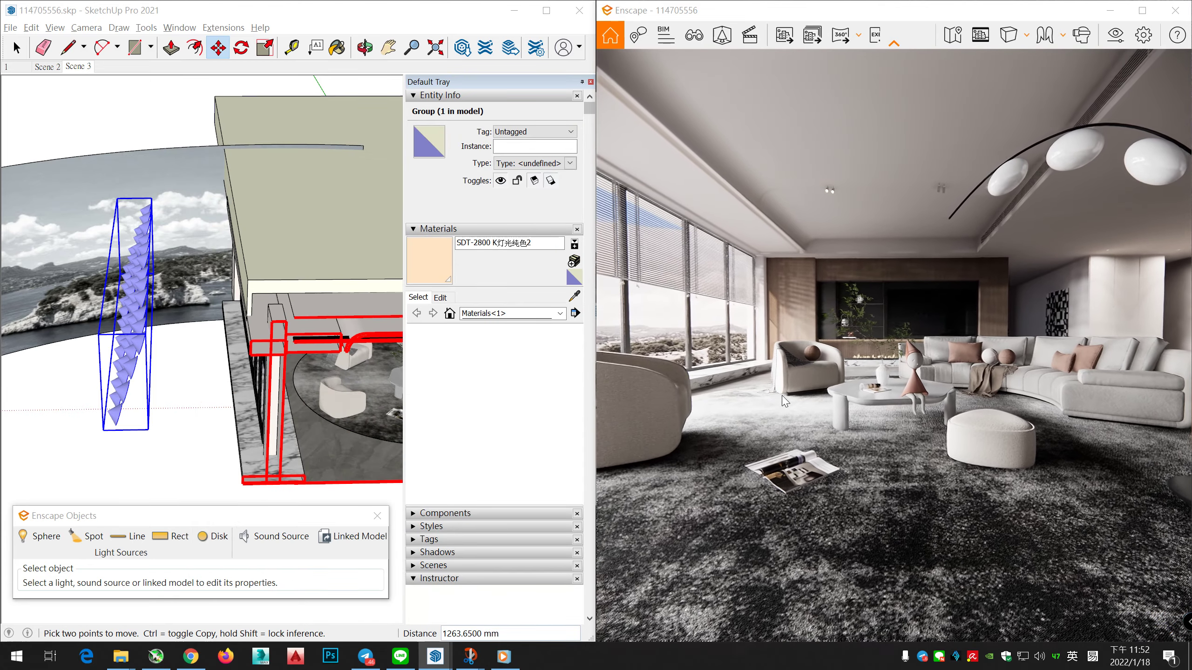
scroll(777, 390, up, 5)
scroll(777, 391, down, 6)
scroll(776, 398, up, 5)
scroll(773, 391, down, 5)
scroll(773, 391, up, 5)
scroll(769, 387, up, 4)
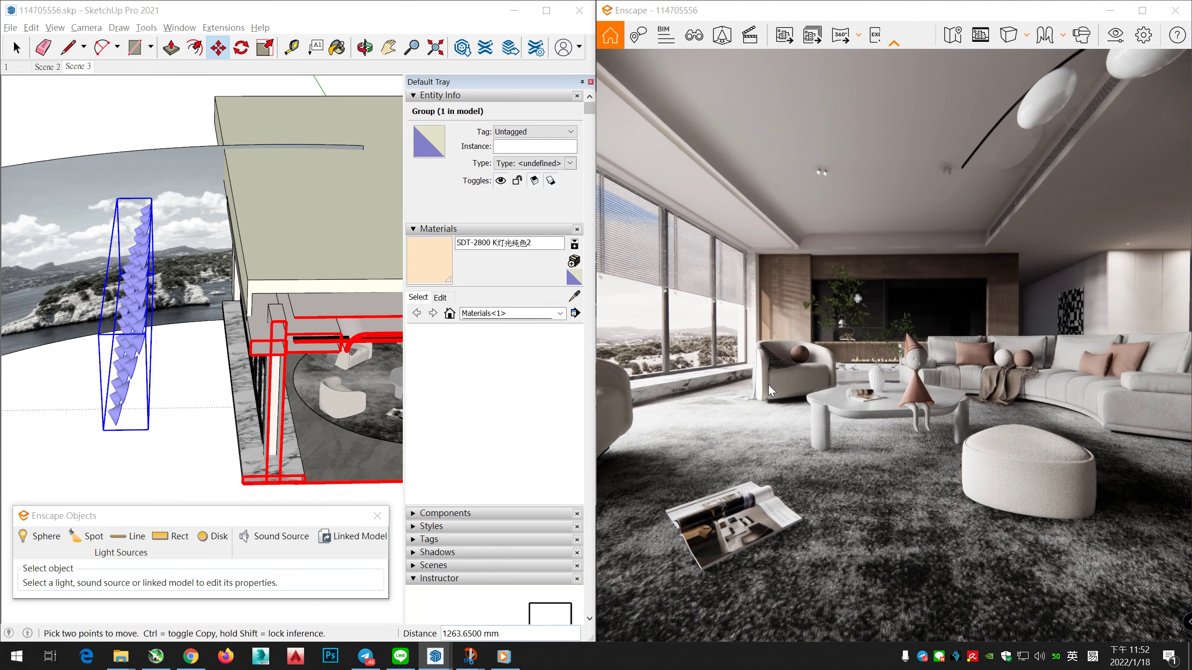
Open the nested spot light groups and select one spot light to edit its properties
click(17, 48)
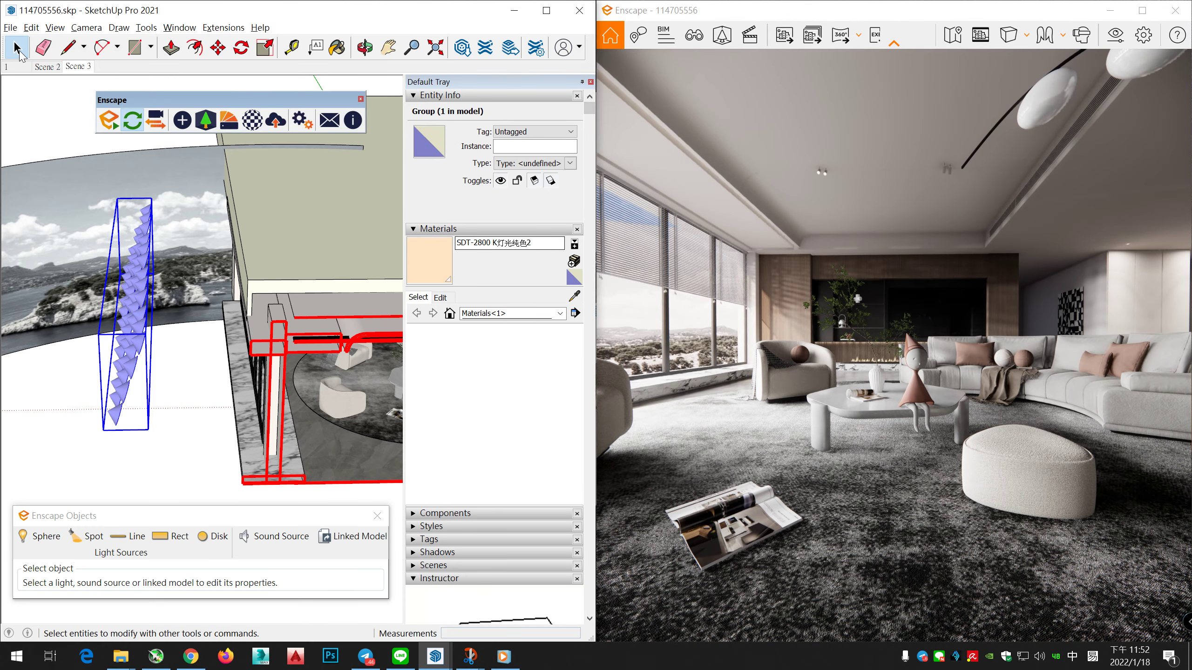
double_click(139, 247)
double_click(146, 229)
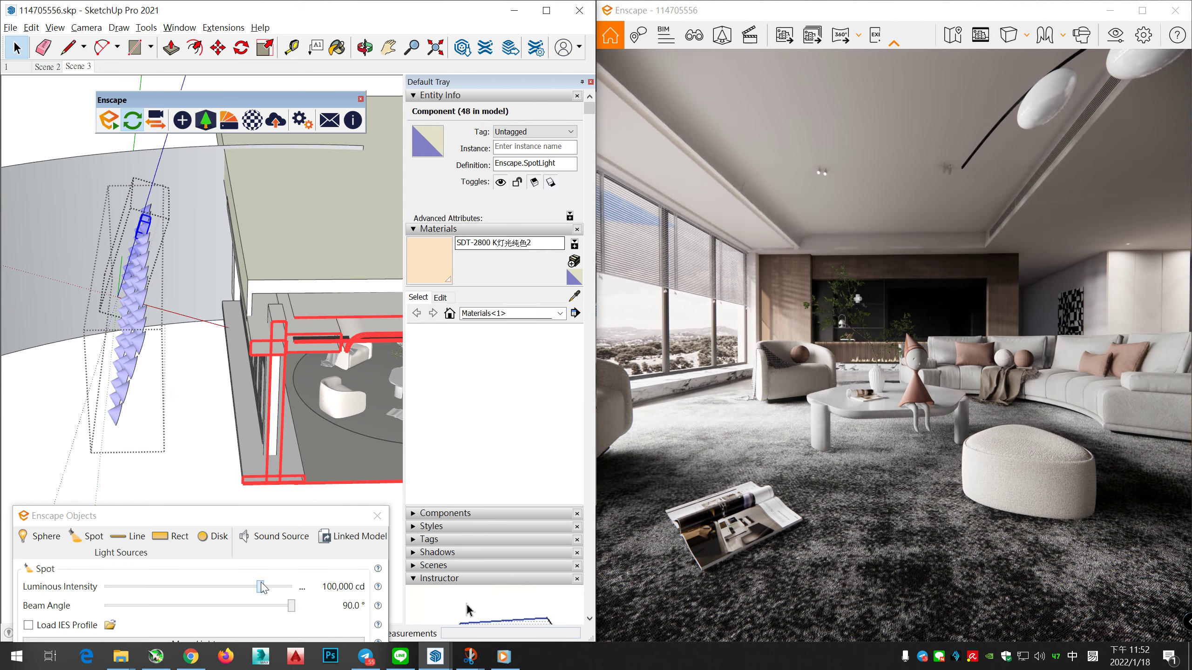
Try spot light luminous intensities of 1, 50,281, 141,026, 81,362 and 252,817 cd and compare them in the render
drag(260, 589, 108, 588)
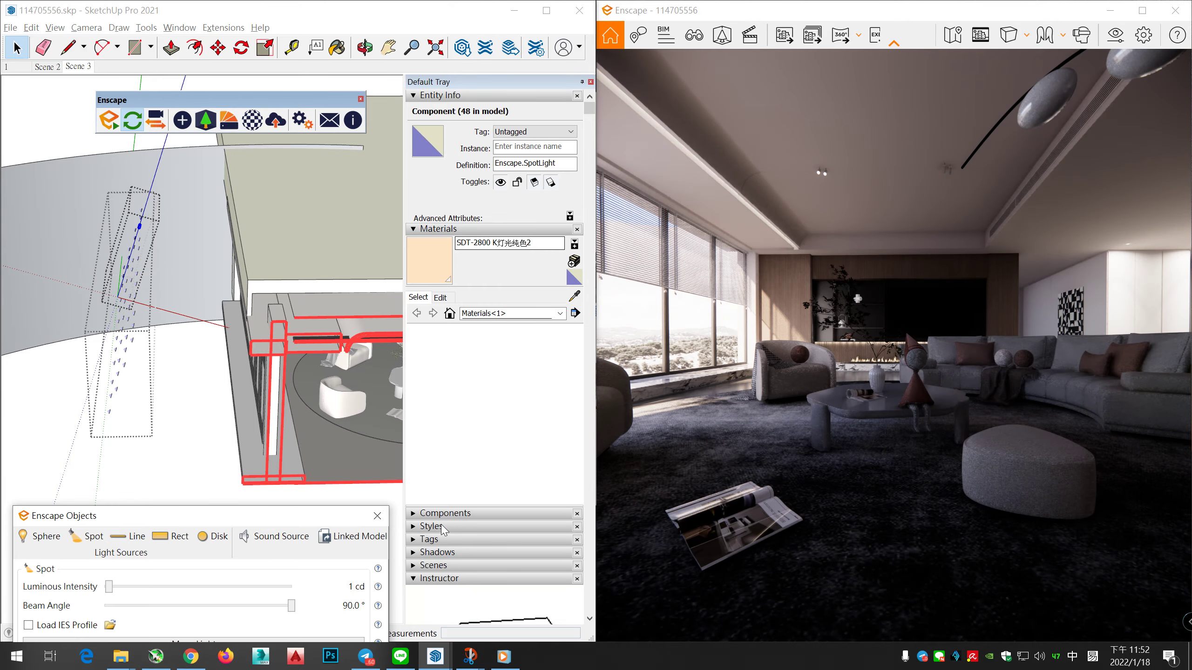
drag(111, 595, 251, 602)
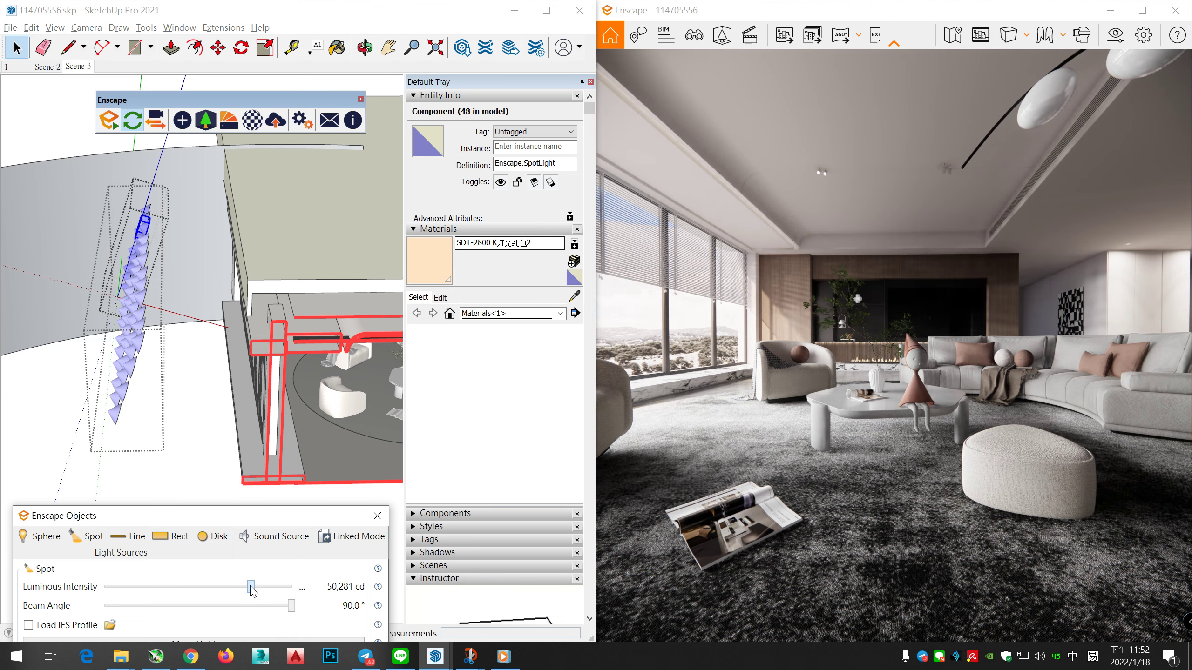
drag(255, 591, 270, 596)
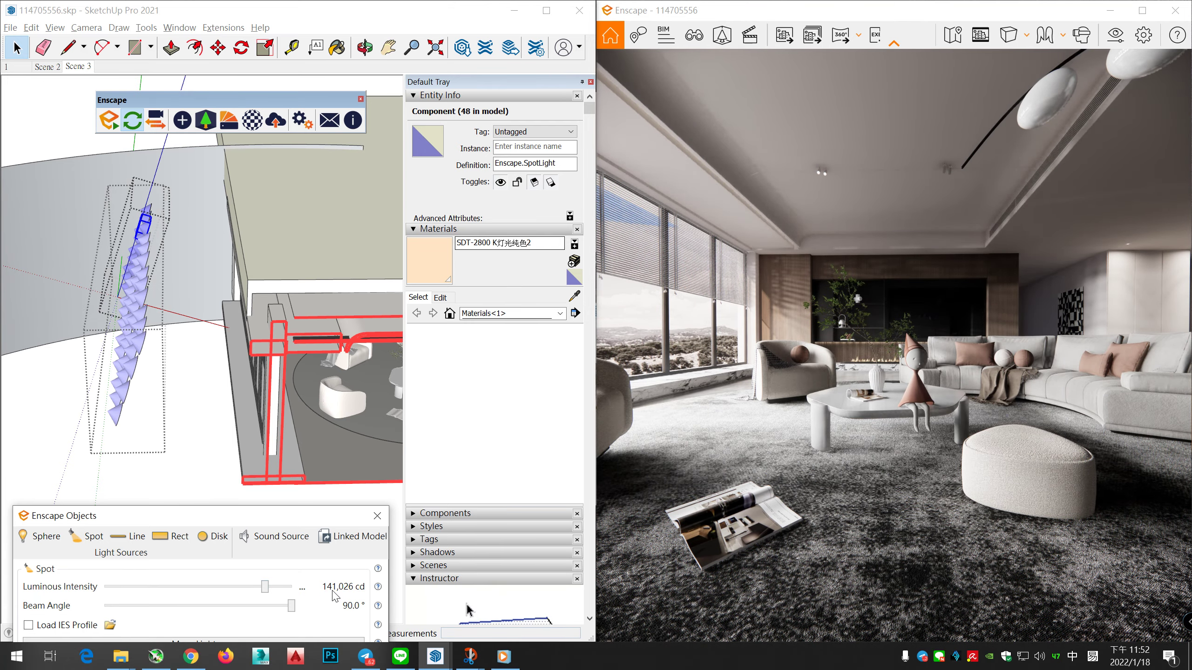
drag(280, 595, 261, 590)
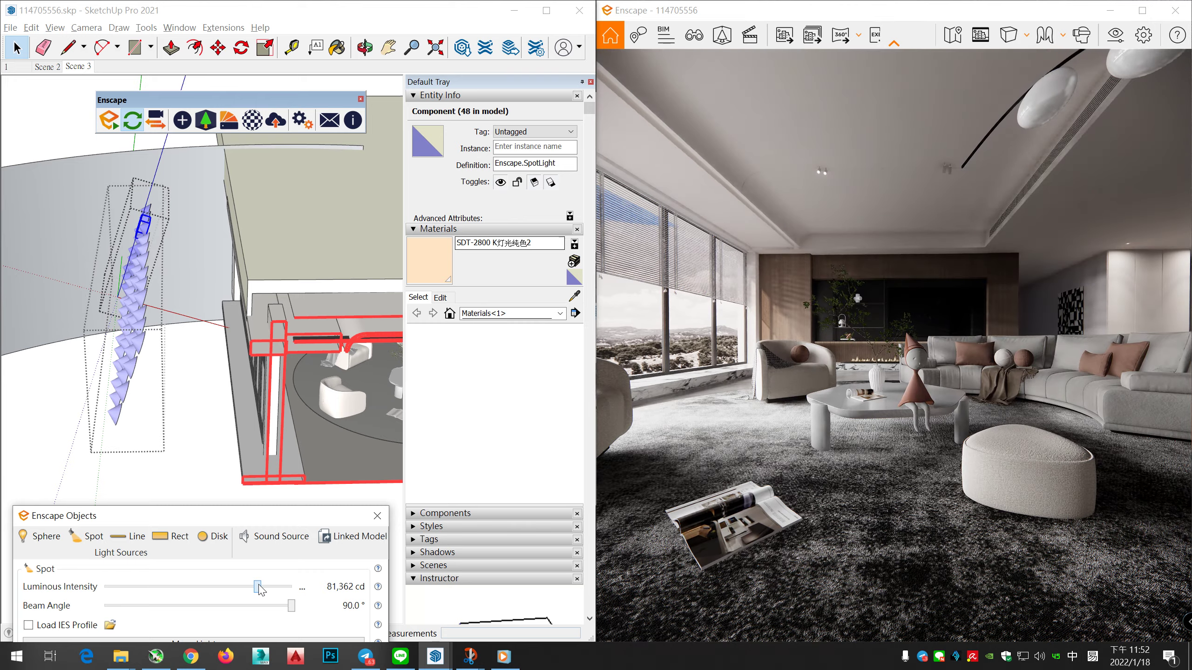
mouse_move(868, 399)
right_down()
mouse_move(722, 406)
mouse_move(877, 423)
right_up()
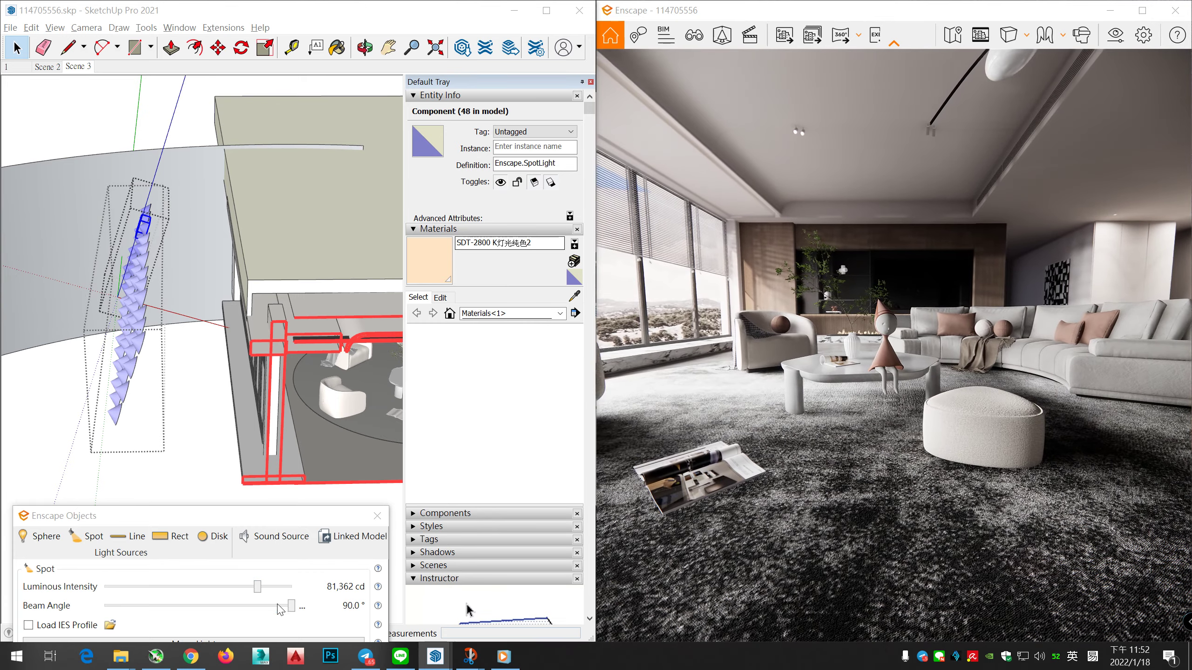
mouse_move(258, 590)
mouse_down()
mouse_move(293, 588)
mouse_move(273, 587)
mouse_up()
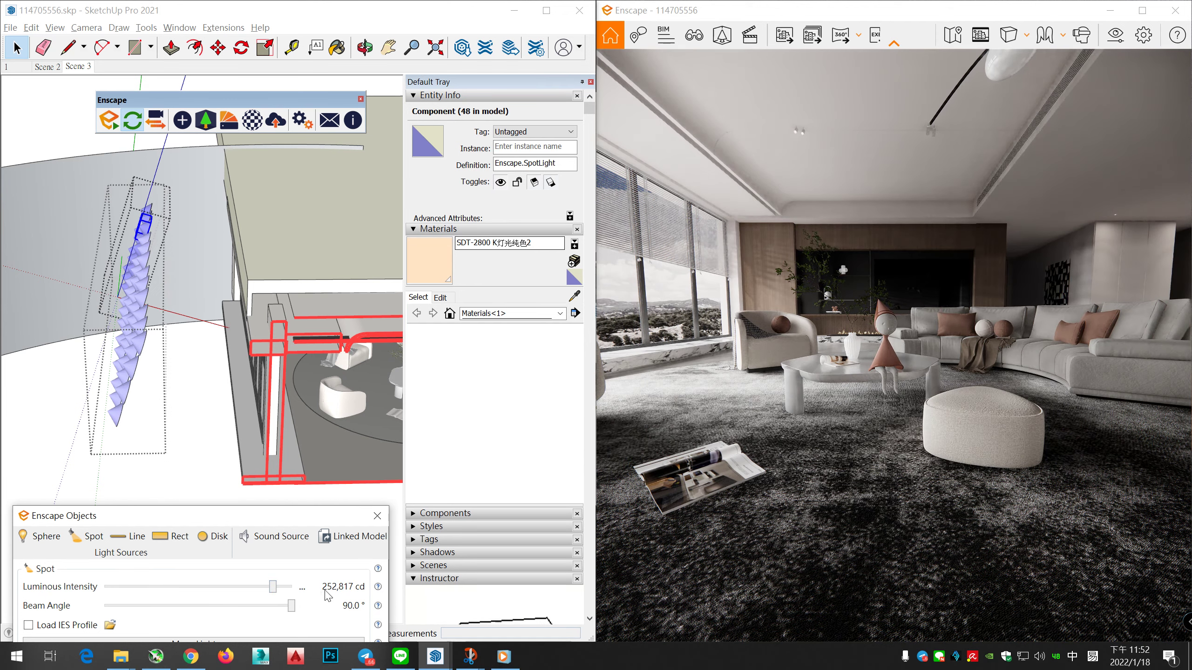
Set the spot light's luminous intensity to exactly 100,000 cd
click(302, 588)
click(334, 615)
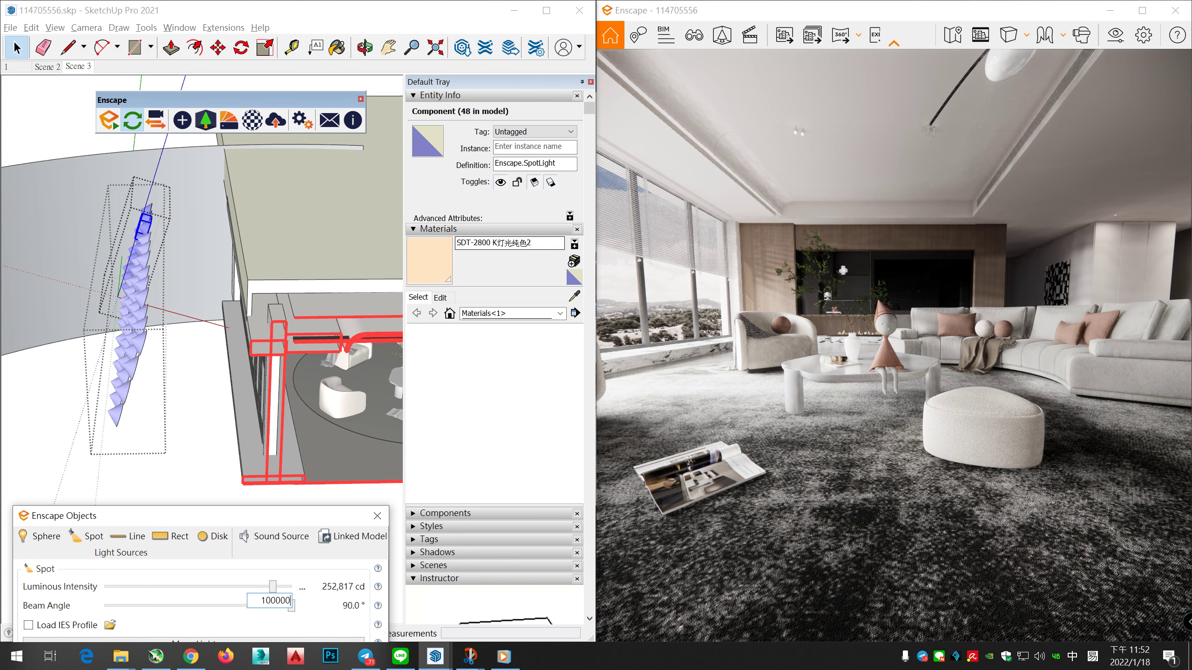
key(Return)
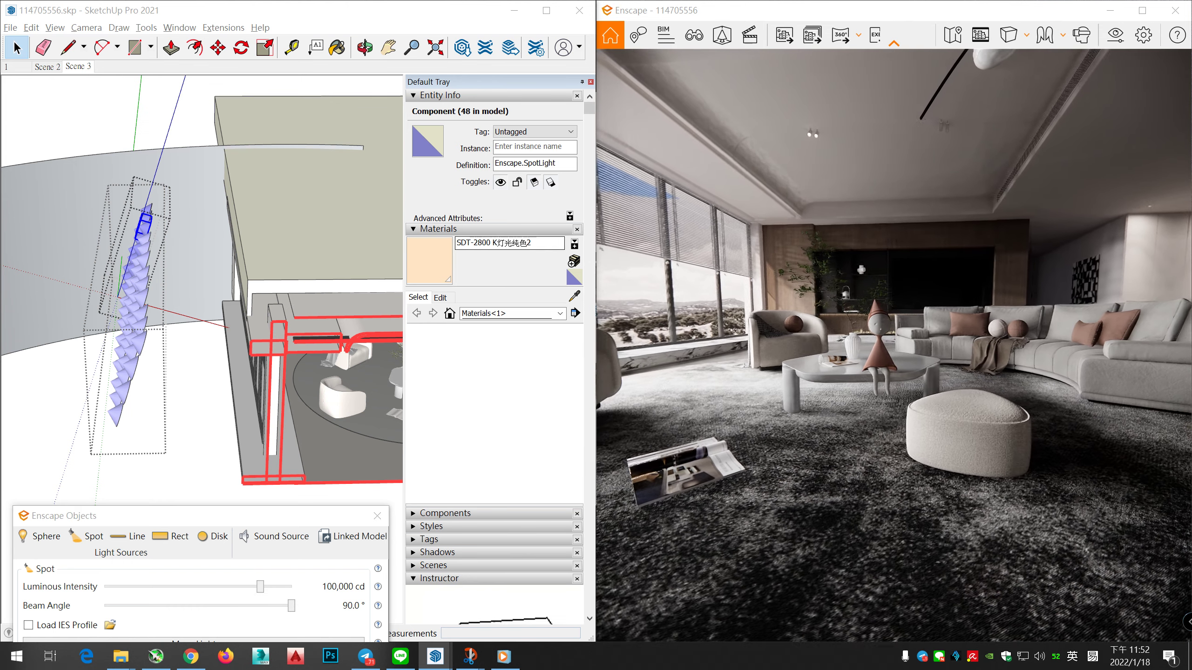
right_drag(892, 347, 850, 356)
Deselect the spot light, leave its inner group, and resend the complete scene to Enscape
drag(314, 523, 293, 438)
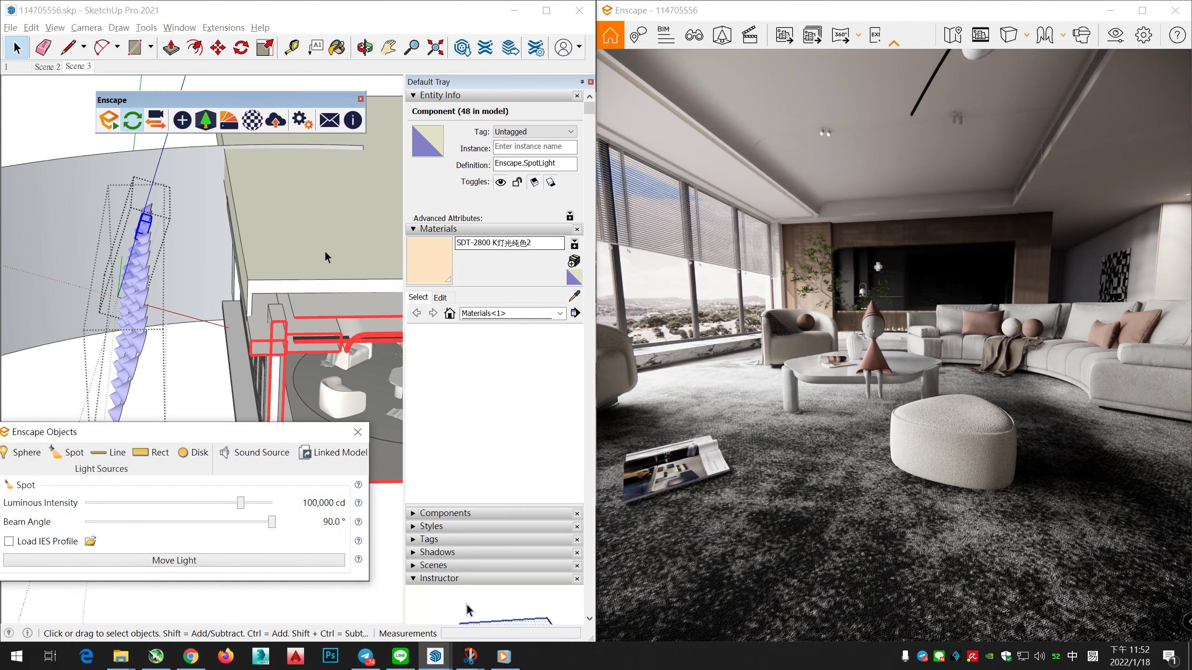
click(11, 42)
click(137, 208)
scroll(137, 209, down, 2)
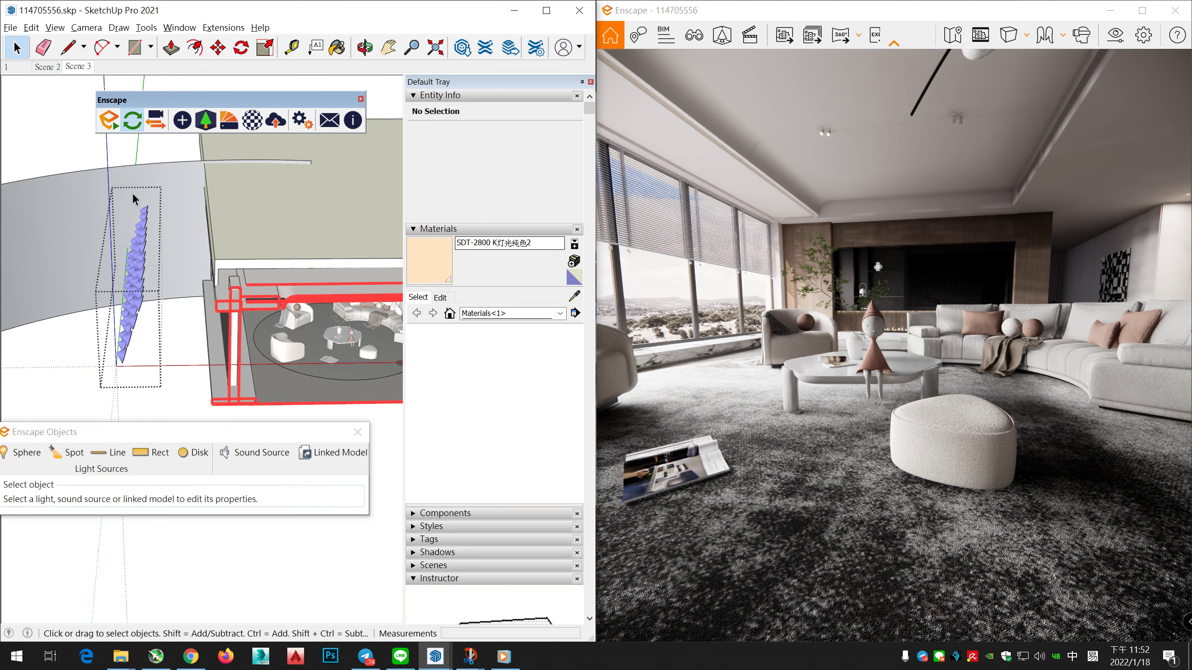
click(108, 125)
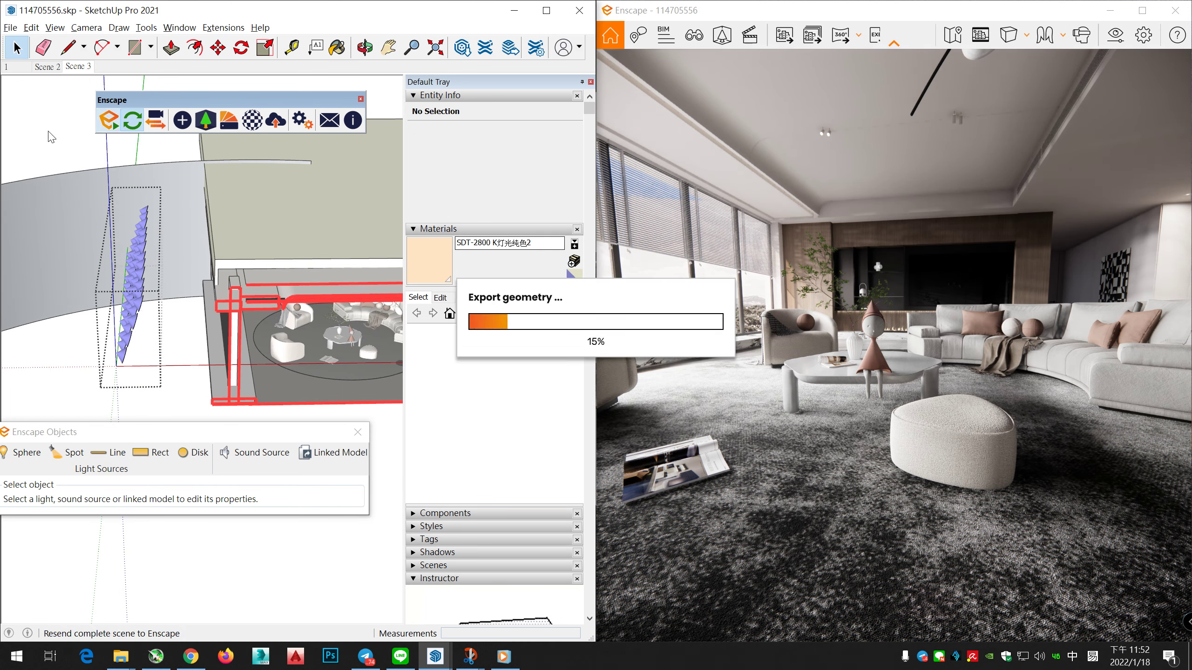
Inspect the living room render and try adjusting its exposure, ending on 50%
click(993, 96)
mouse_move(882, 338)
right_down()
mouse_move(873, 325)
mouse_move(869, 389)
mouse_move(892, 347)
right_up()
right_drag(1089, 113, 1099, 71)
right_drag(1054, 106, 1054, 158)
click(1116, 35)
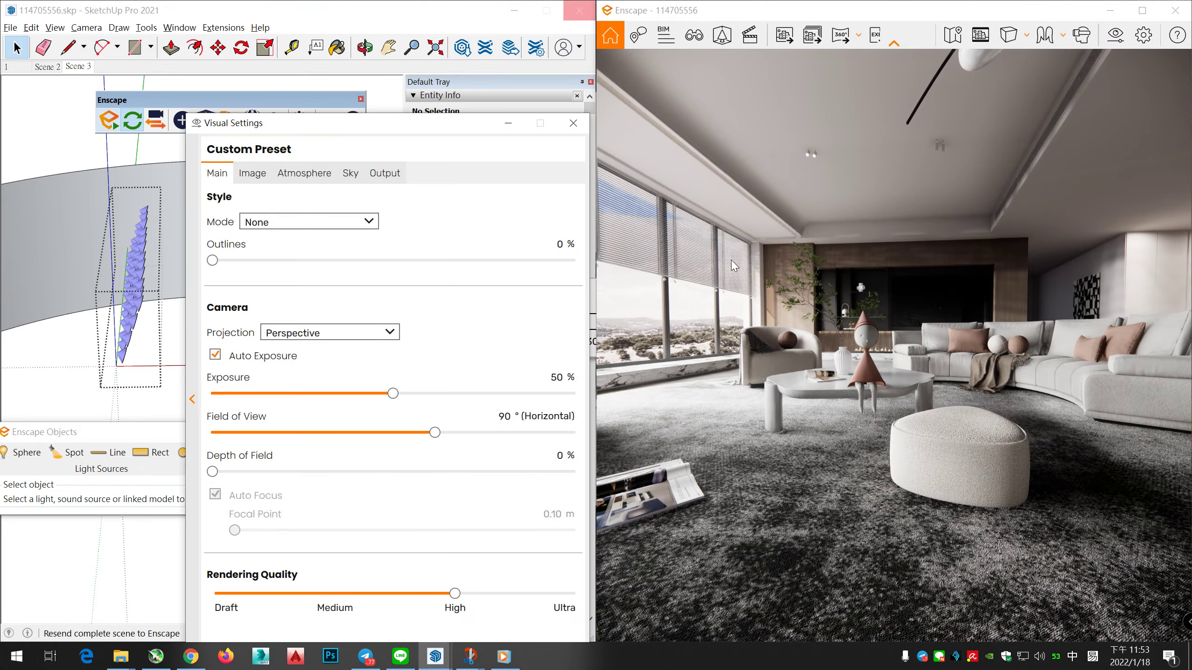
drag(385, 397, 397, 398)
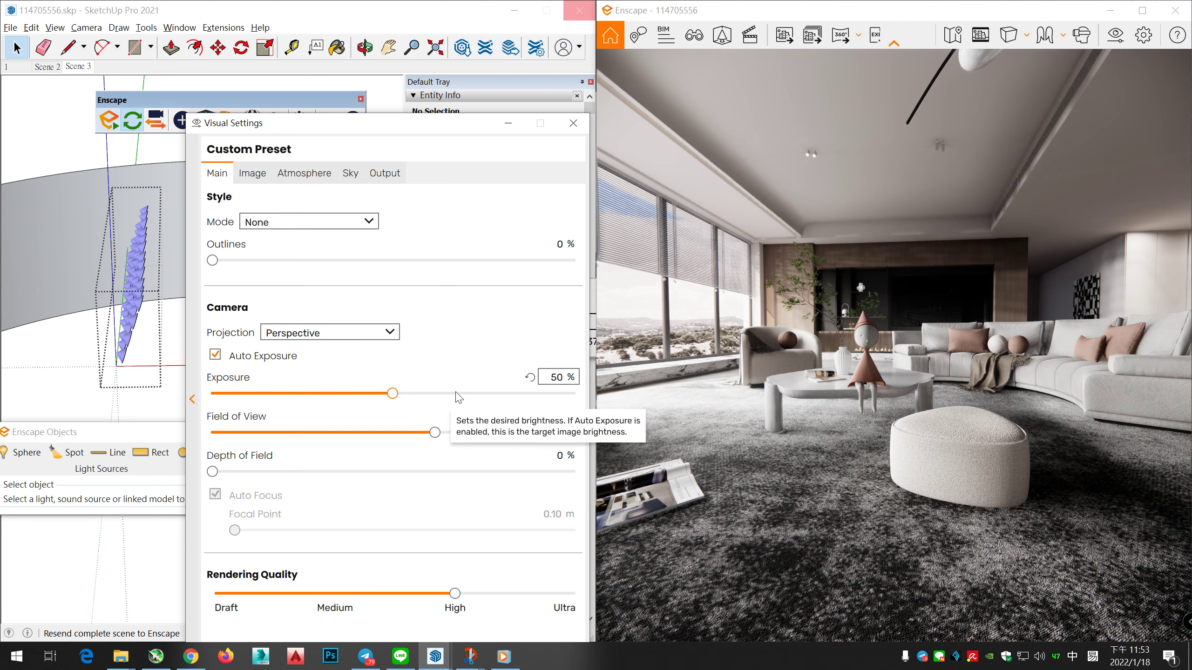
click(577, 122)
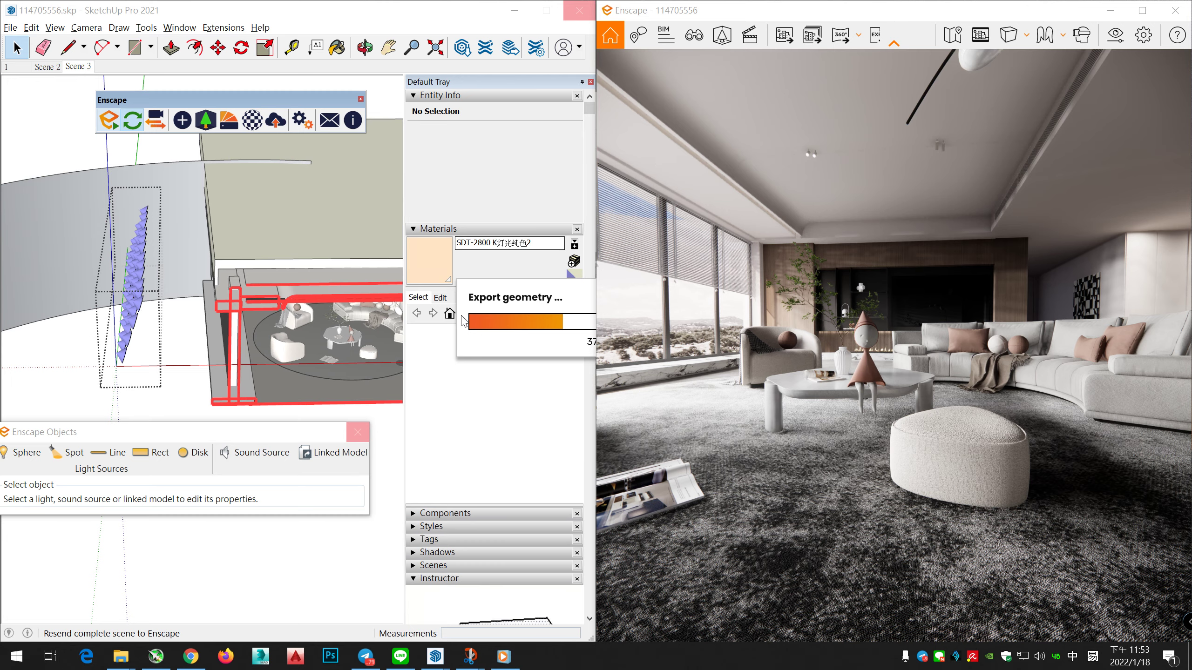
Navigate the Enscape view out of the living room and examine the building and landscape backdrop from outside
right_drag(848, 206, 896, 211)
middle_drag(897, 212, 913, 213)
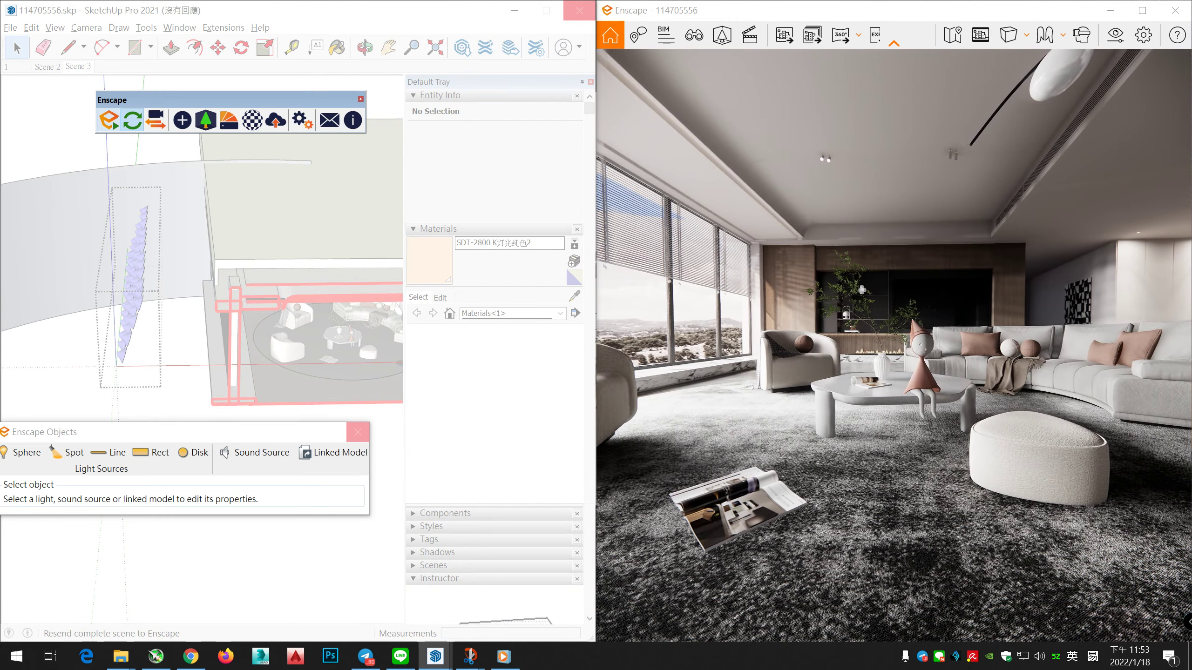
mouse_move(894, 345)
mouse_down()
mouse_move(868, 345)
mouse_move(908, 348)
mouse_up()
key(w)
key(s)
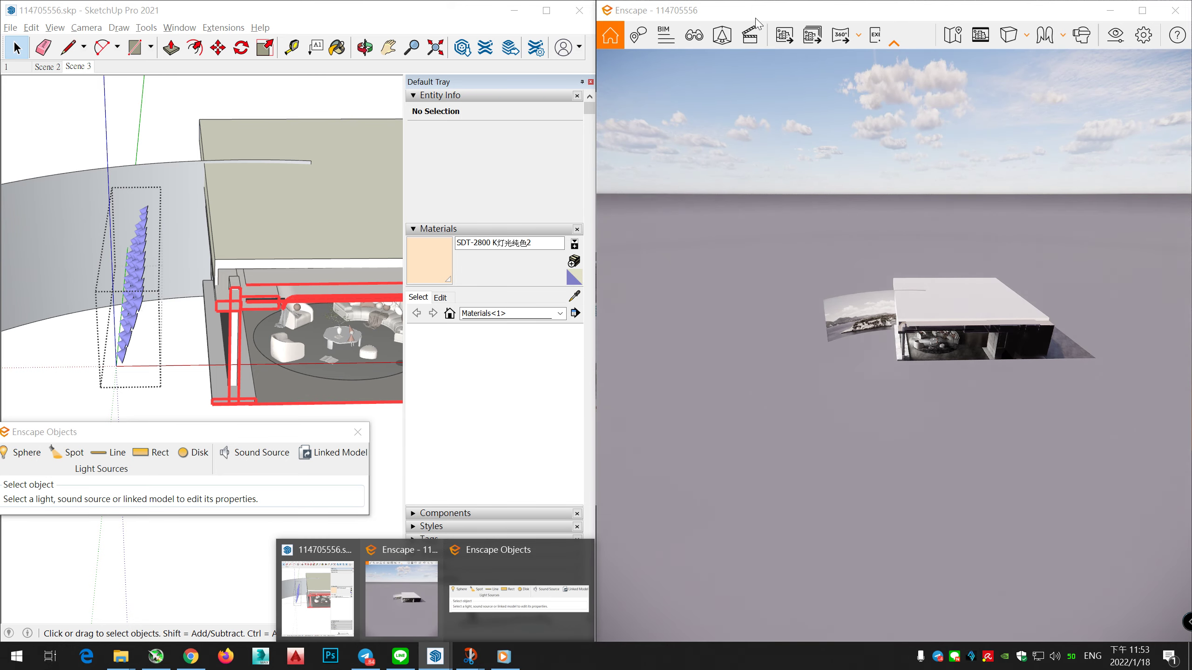
click(756, 17)
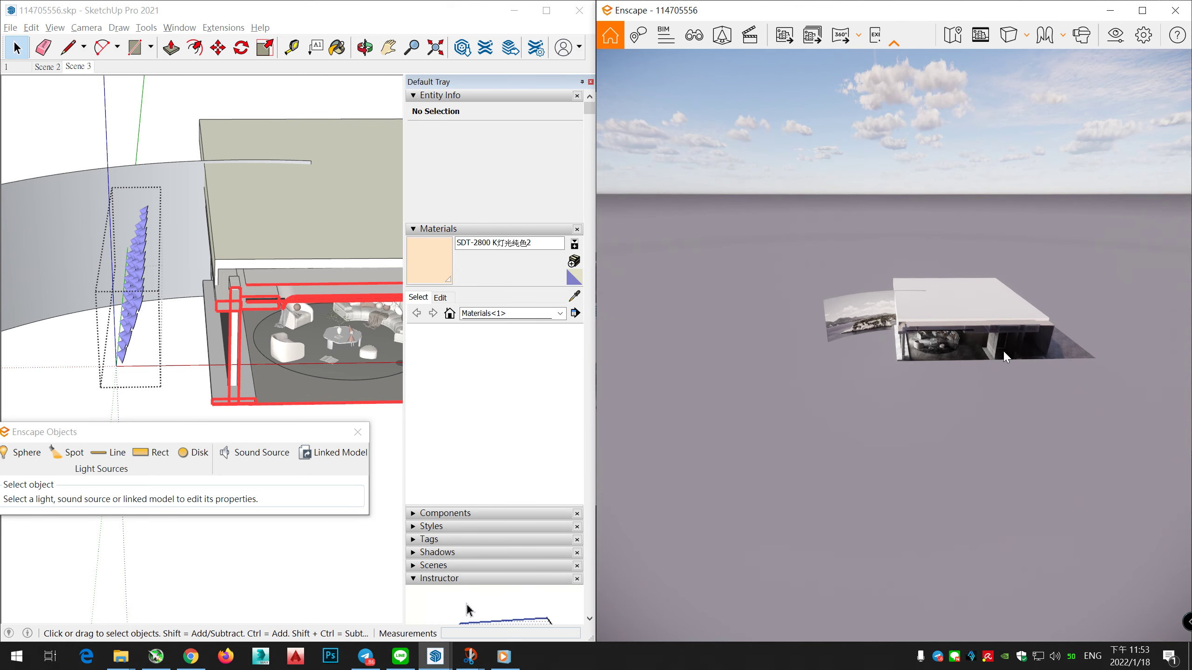
scroll(997, 381, up, 5)
scroll(998, 377, up, 8)
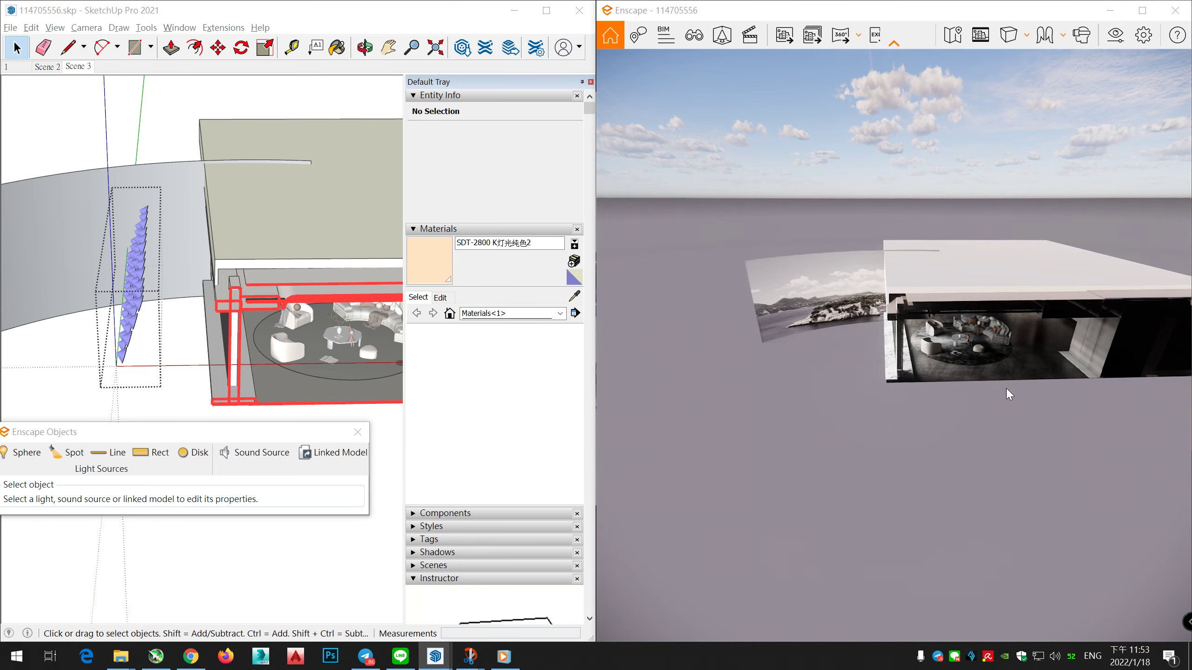
scroll(1040, 395, down, 10)
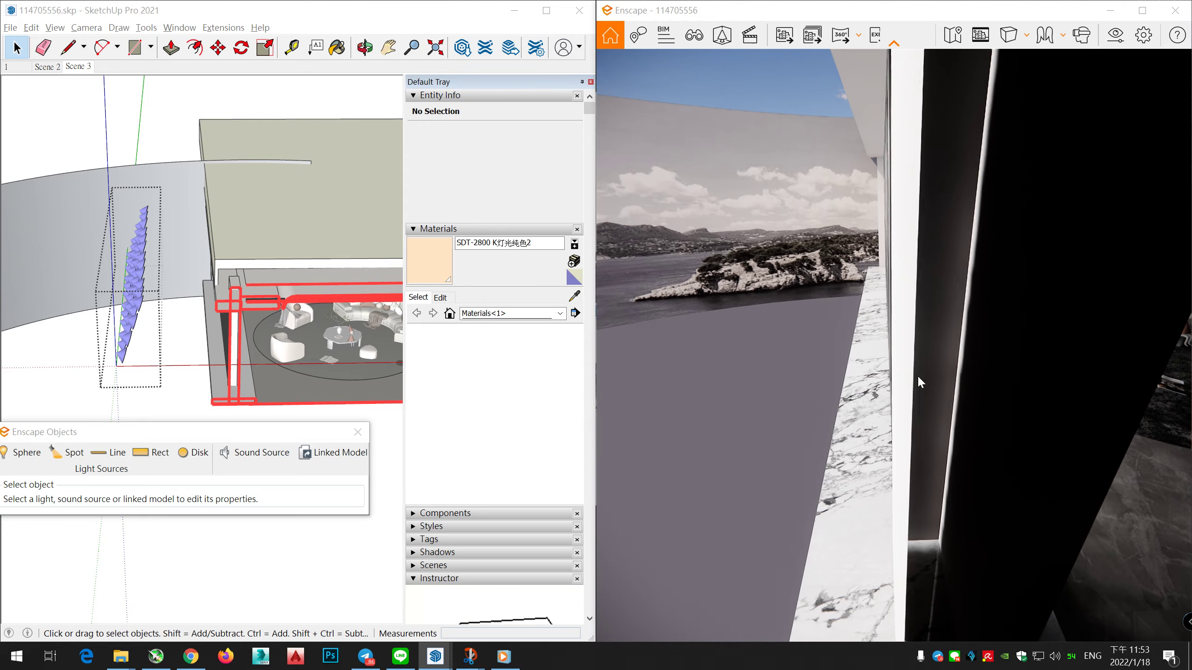
scroll(1063, 414, up, 8)
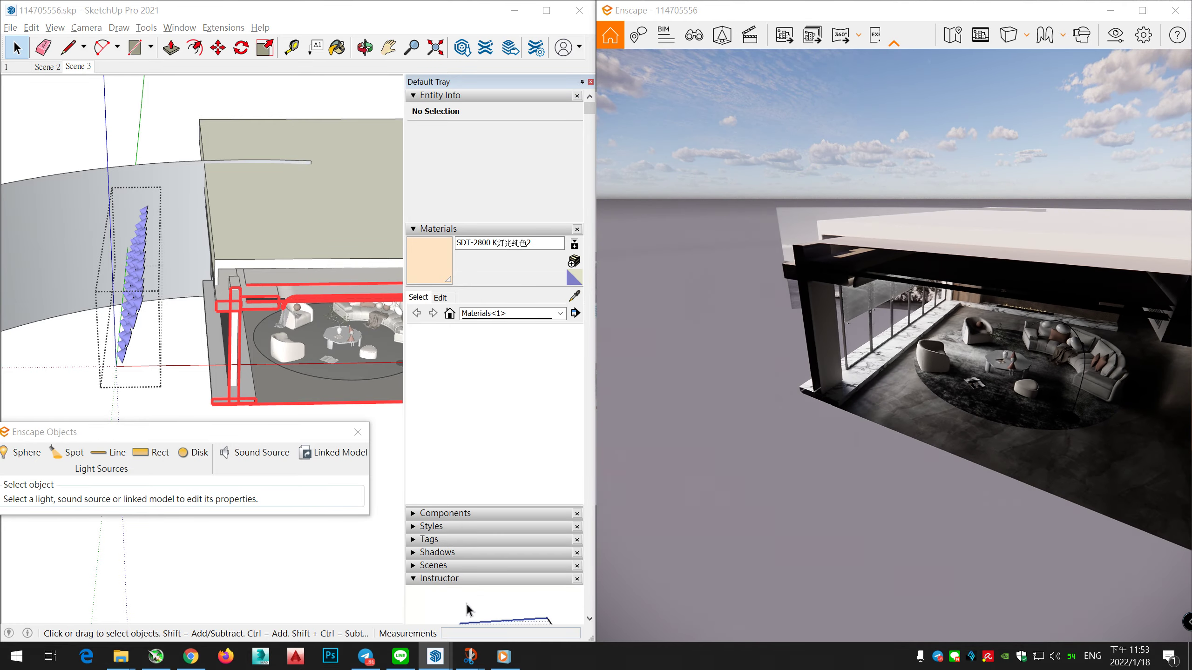
Return the Enscape view to the living room and examine the window light on the carpet and furniture
key(d)
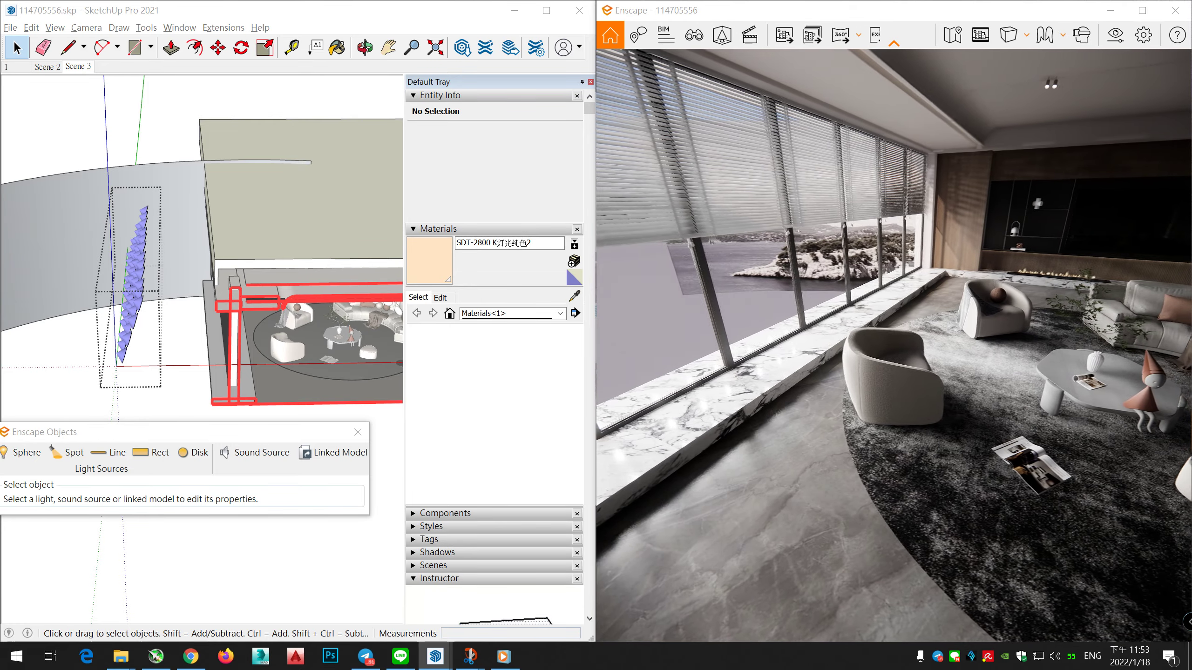
key(d)
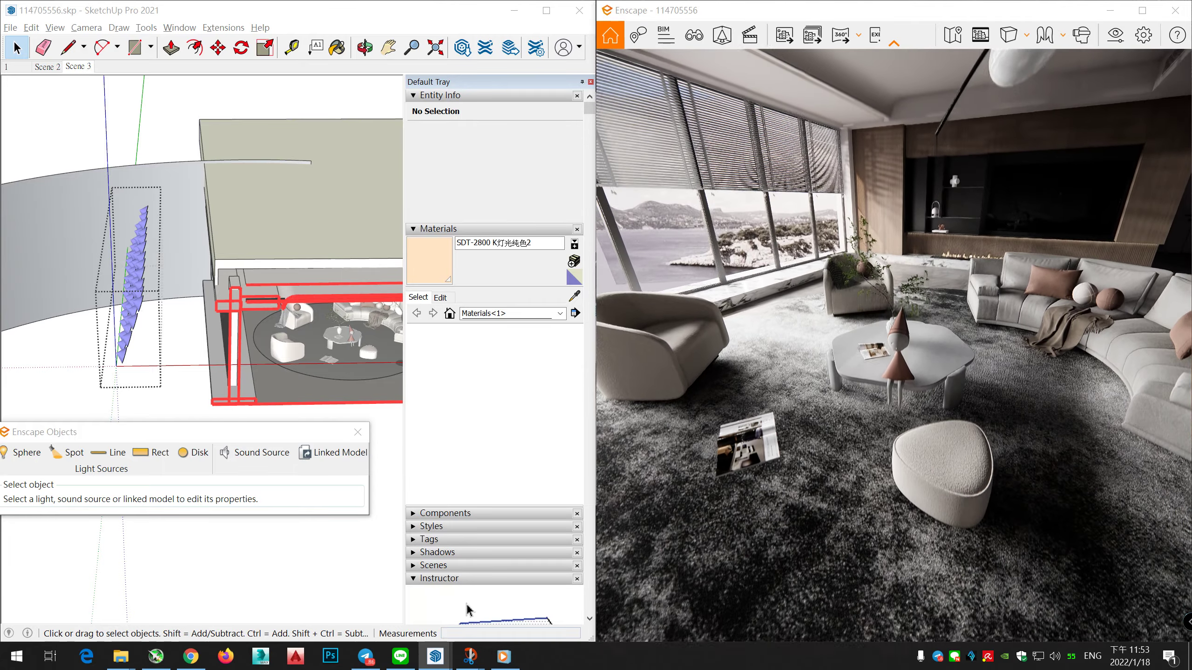
key(q)
drag(959, 450, 967, 425)
right_drag(967, 426, 968, 387)
key(w)
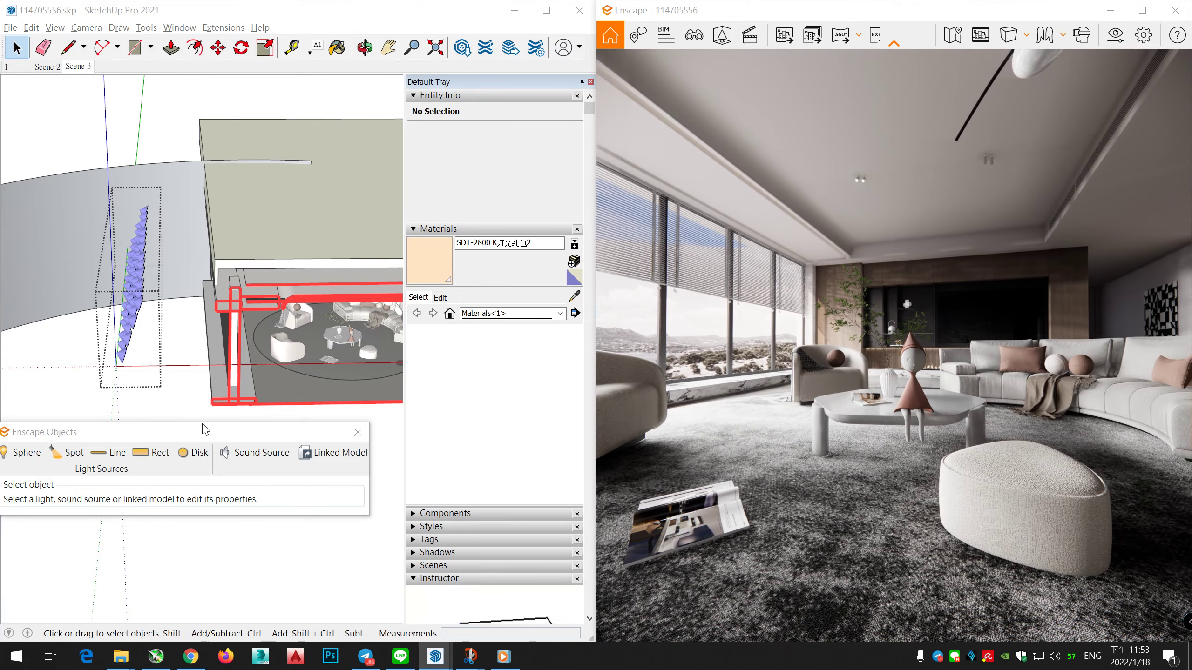
Check the light settings of one spot light in the array and examine the living room render from closer and farther
click(135, 306)
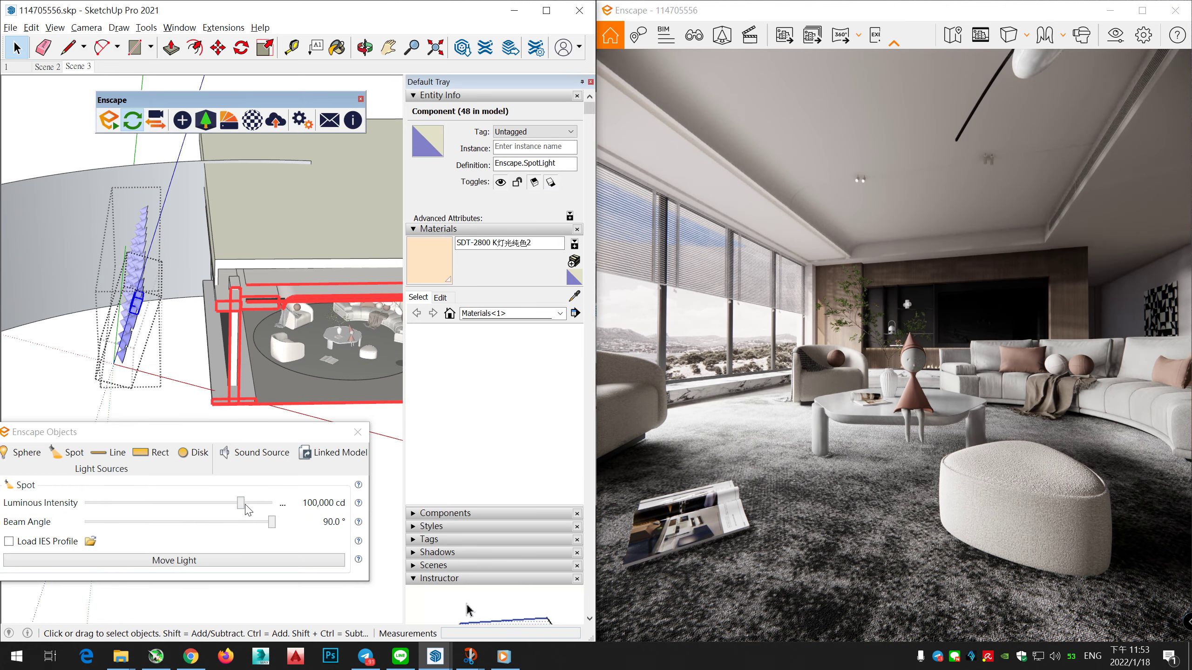
mouse_move(944, 399)
right_down()
mouse_move(1016, 223)
mouse_move(1009, 178)
mouse_move(995, 235)
mouse_move(1016, 244)
mouse_move(1029, 205)
right_up()
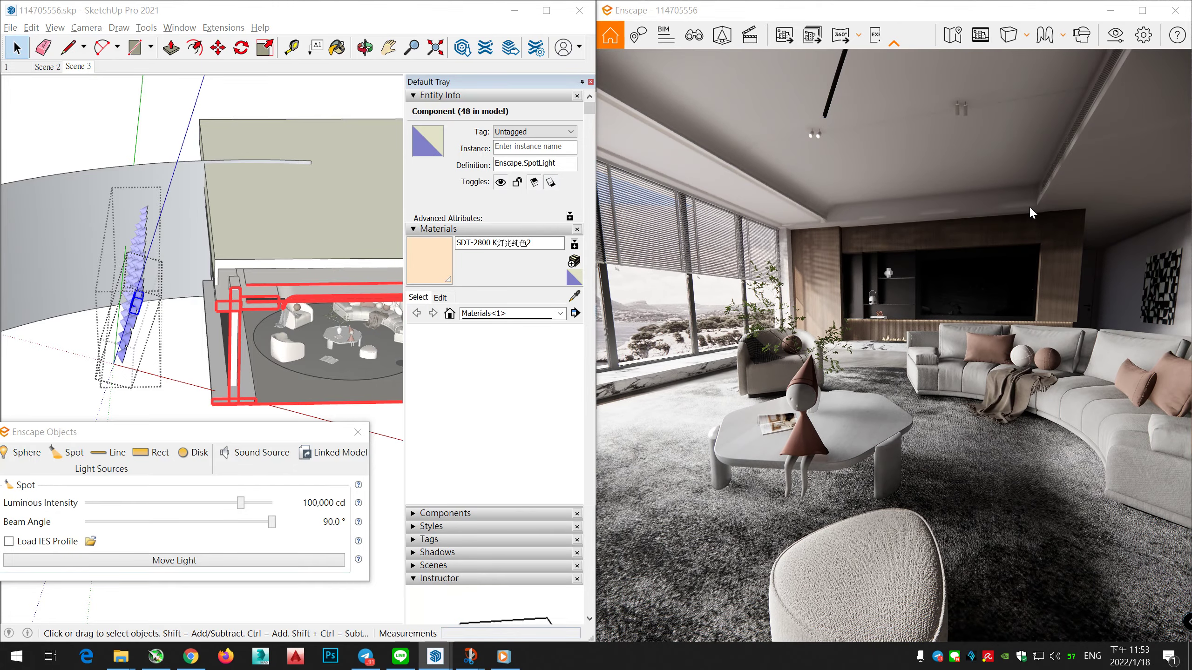
scroll(1010, 240, down, 4)
scroll(1010, 239, up, 4)
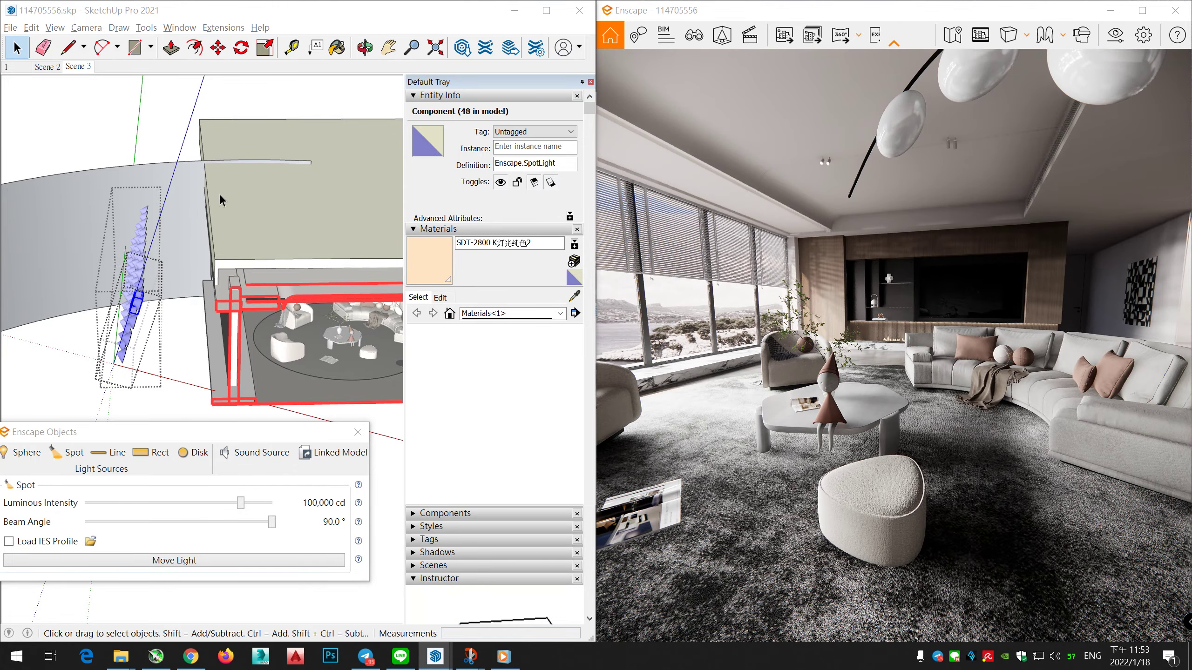
Leave the nested spot light groups and move the floating Enscape toolbar higher above the model
click(78, 131)
click(77, 137)
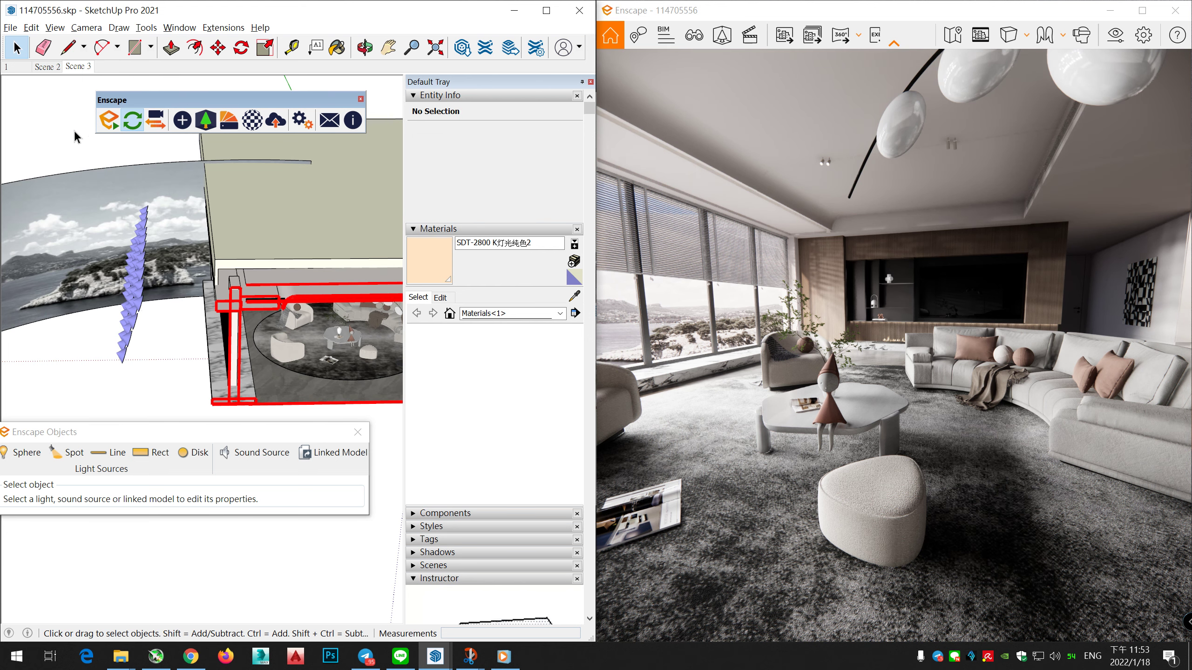
drag(182, 102, 187, 77)
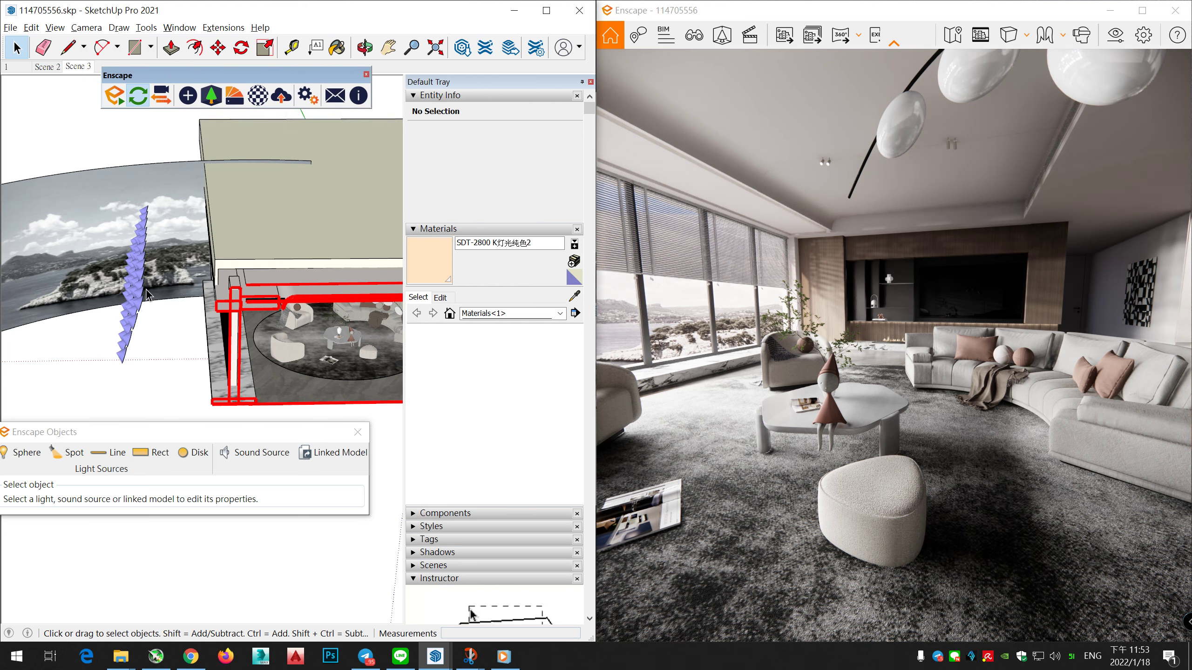
Move the grouped spot light array to several distances from the windows along the red axis, finishing about 1,892 mm back toward them
drag(184, 396, 160, 396)
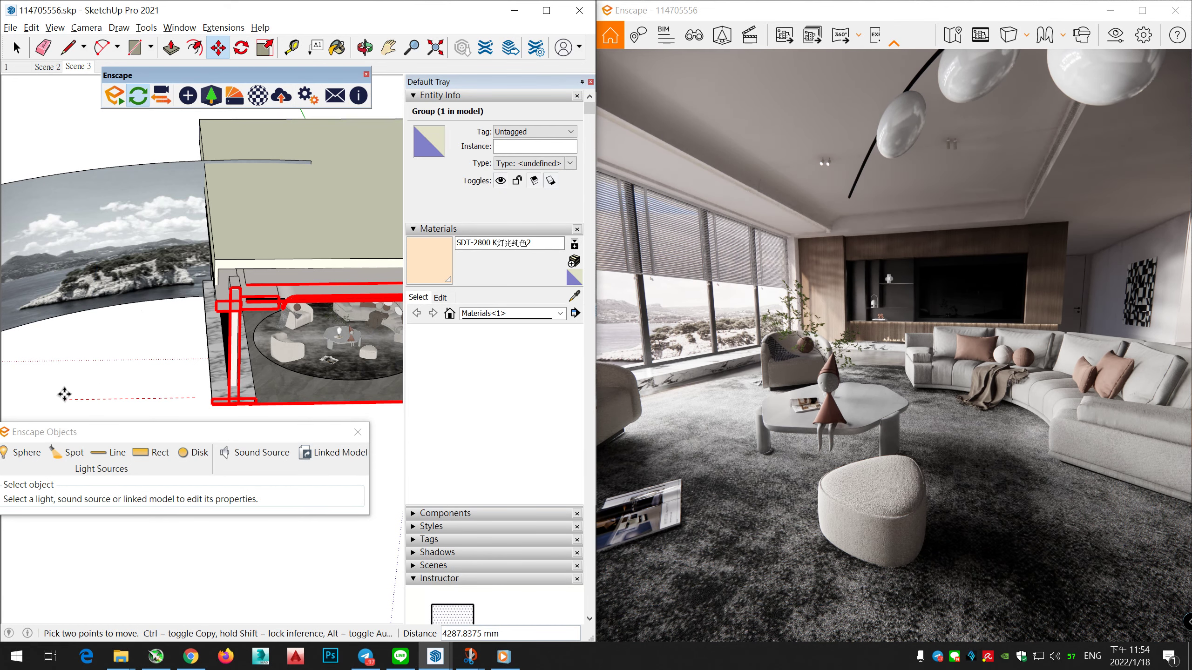
drag(191, 396, 266, 403)
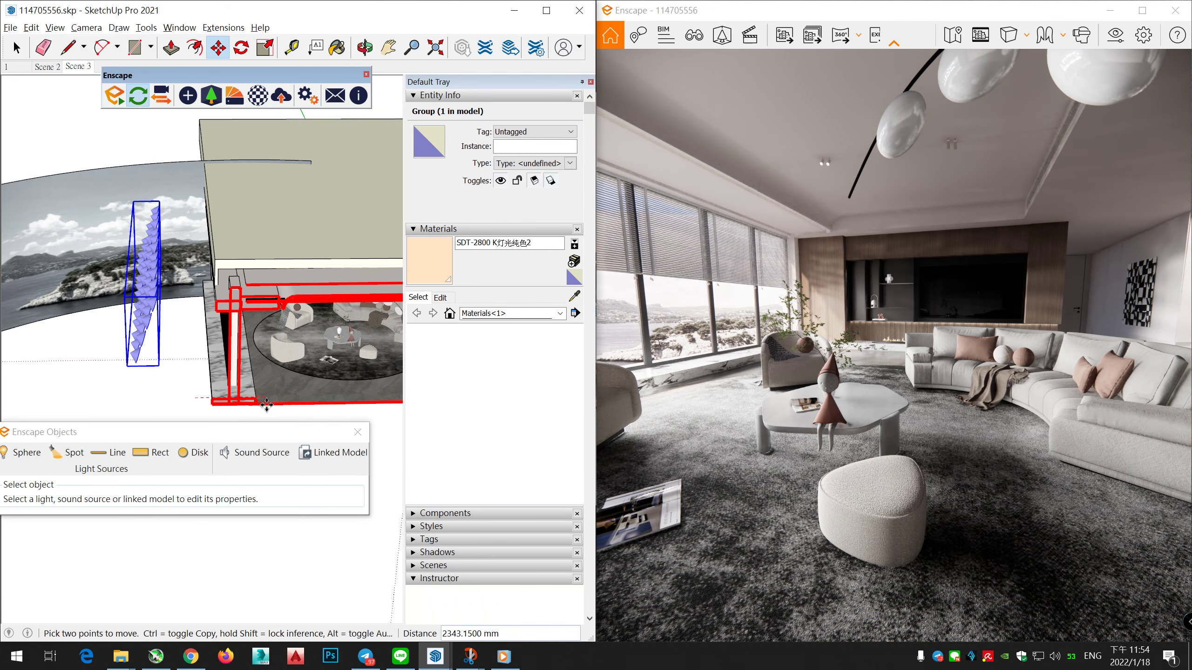
click(268, 413)
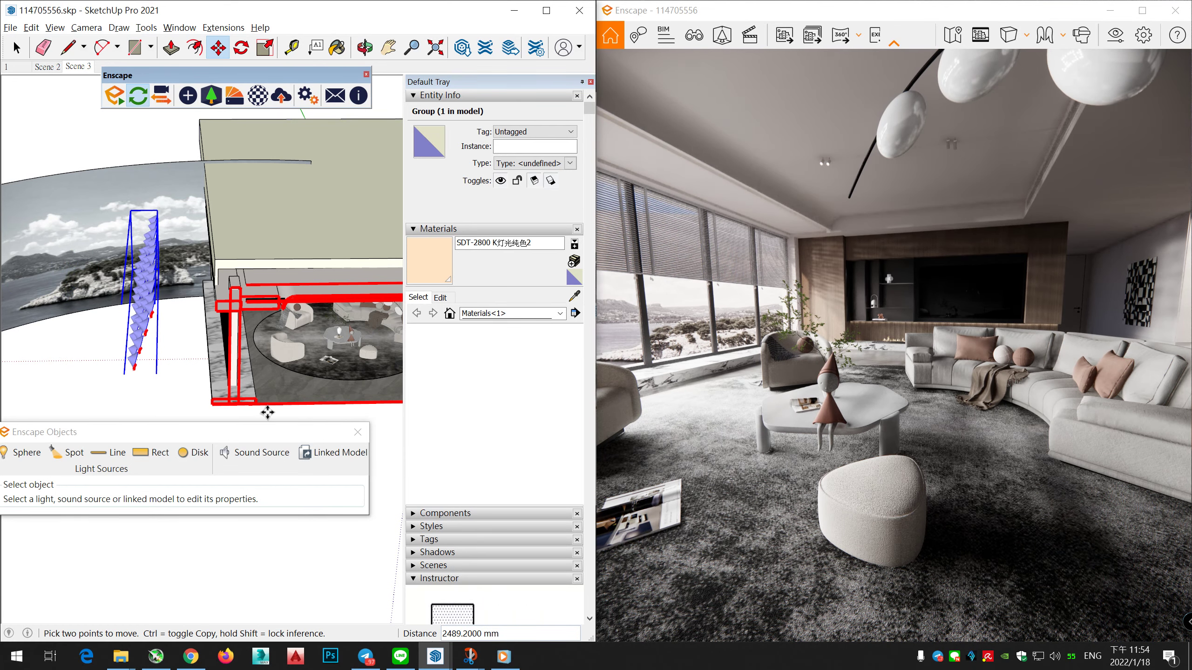
scroll(180, 381, down, 2)
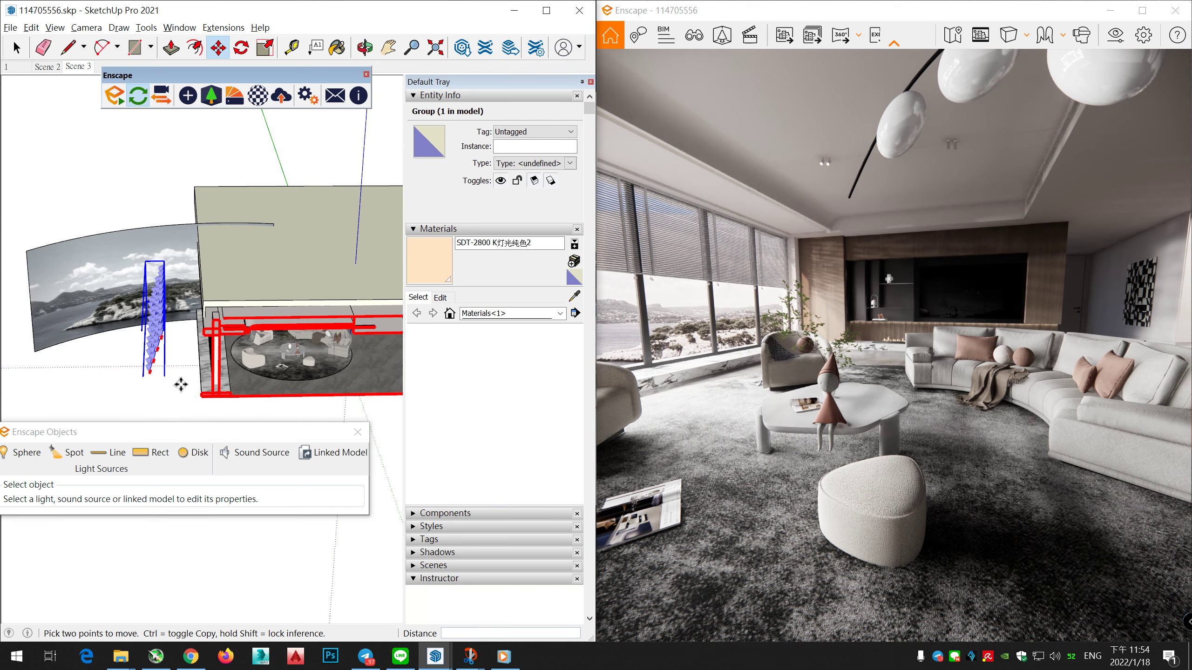
click(117, 391)
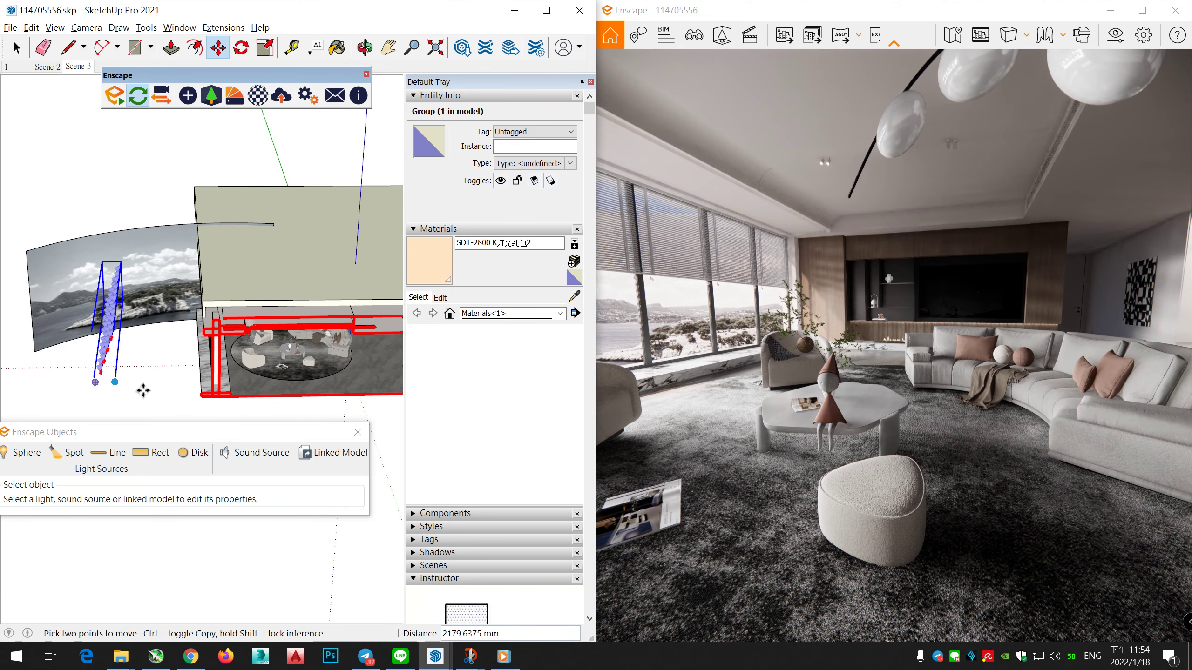
click(166, 392)
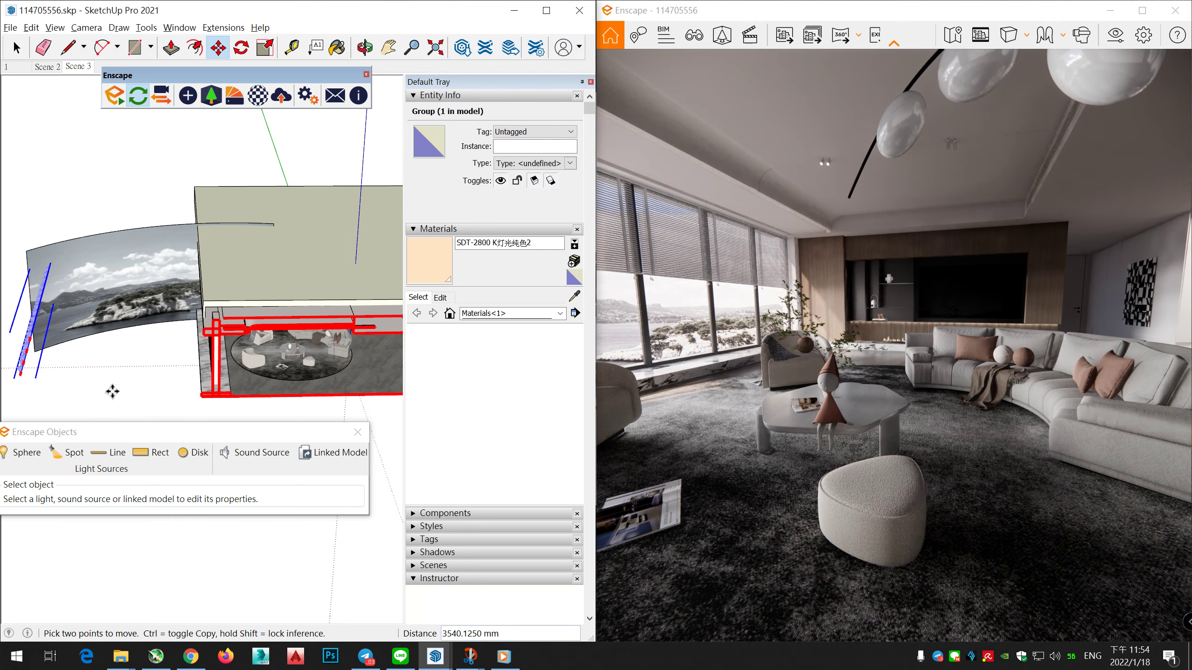
click(141, 394)
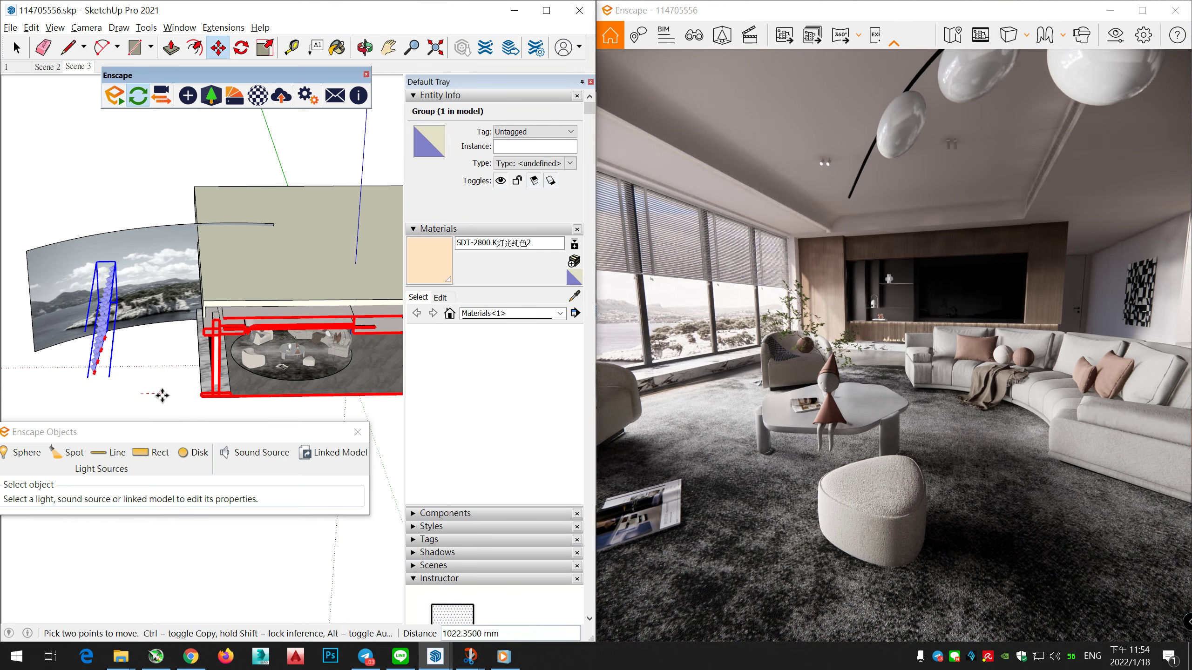
mouse_move(127, 399)
middle_down()
mouse_move(268, 395)
mouse_move(253, 395)
middle_up()
click(189, 397)
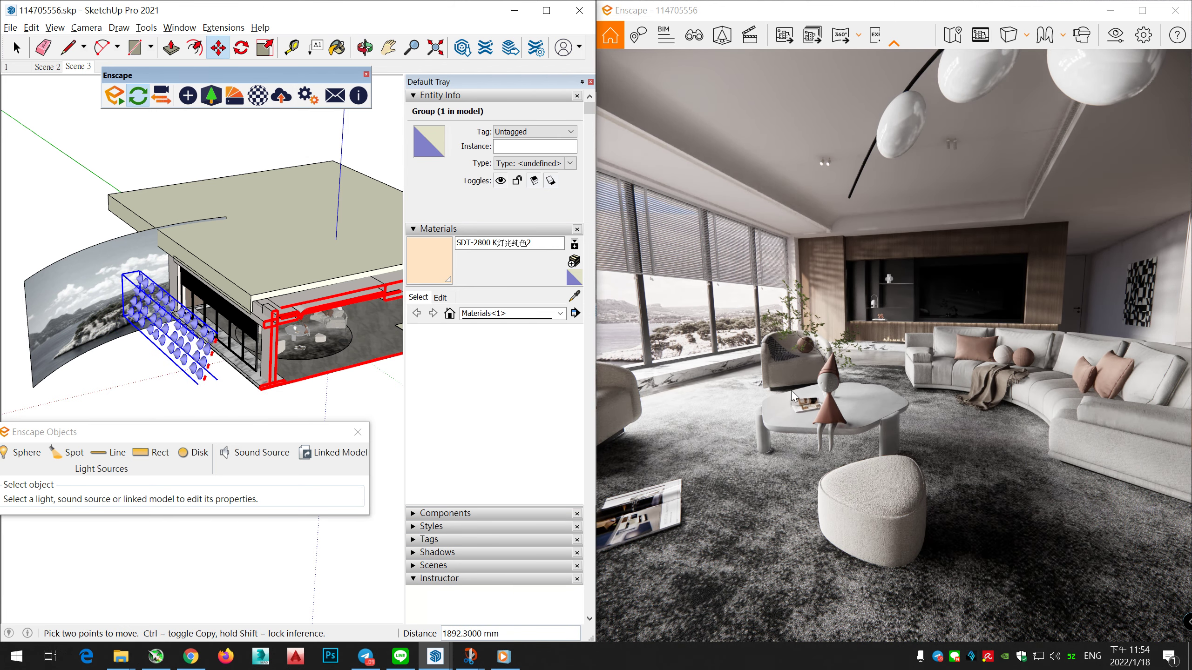
Examine the array's position beside the building and the resulting living room lighting in the Enscape render
middle_drag(270, 326, 103, 264)
mouse_move(840, 366)
right_down()
mouse_move(779, 369)
mouse_move(892, 375)
mouse_move(836, 376)
right_up()
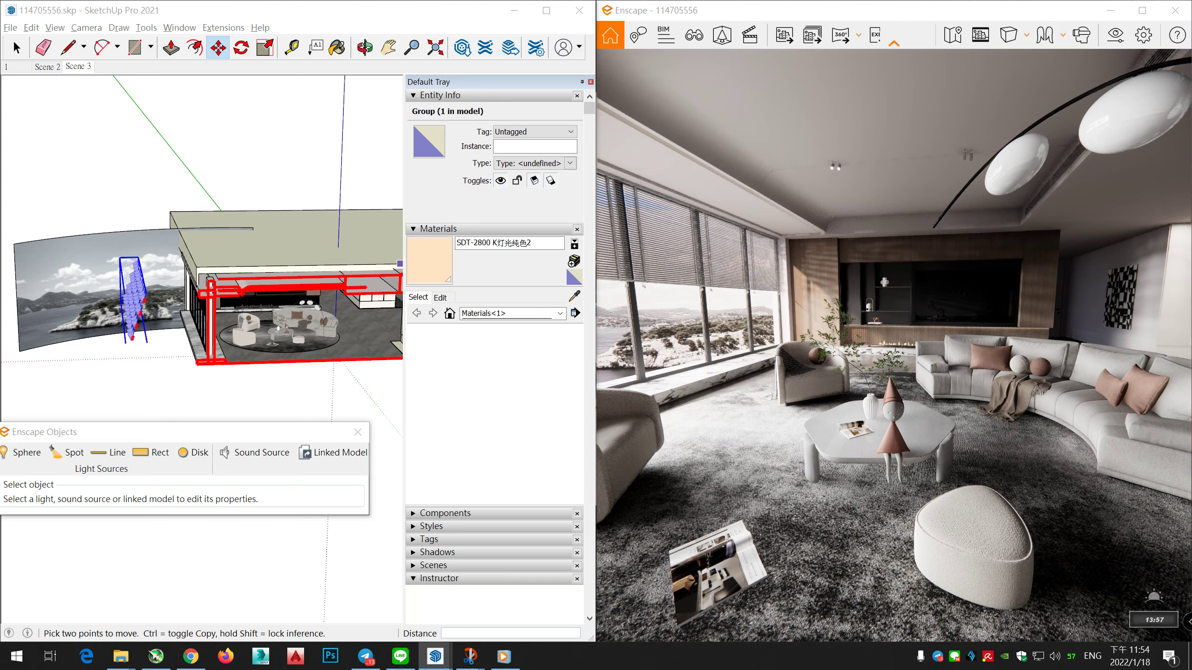
key(w)
key(a)
mouse_move(873, 375)
right_down()
mouse_move(920, 356)
mouse_move(883, 328)
right_up()
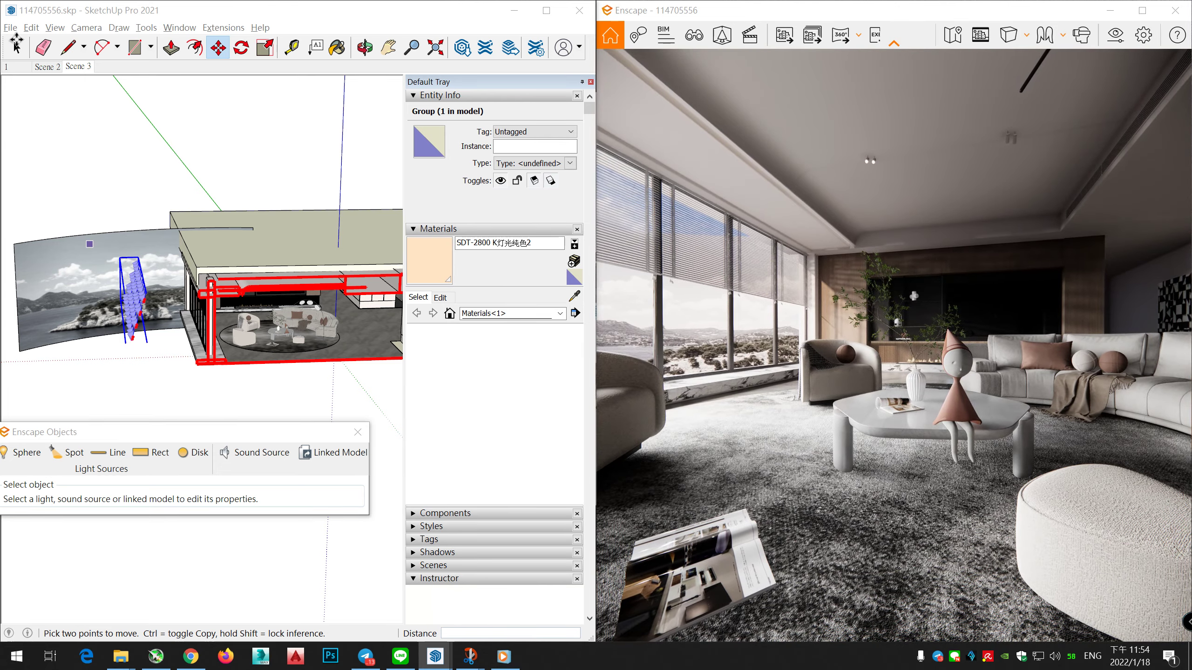
Open the array's nested groups, select one spot light, and try a beam angle of 82.8°
click(17, 47)
click(173, 163)
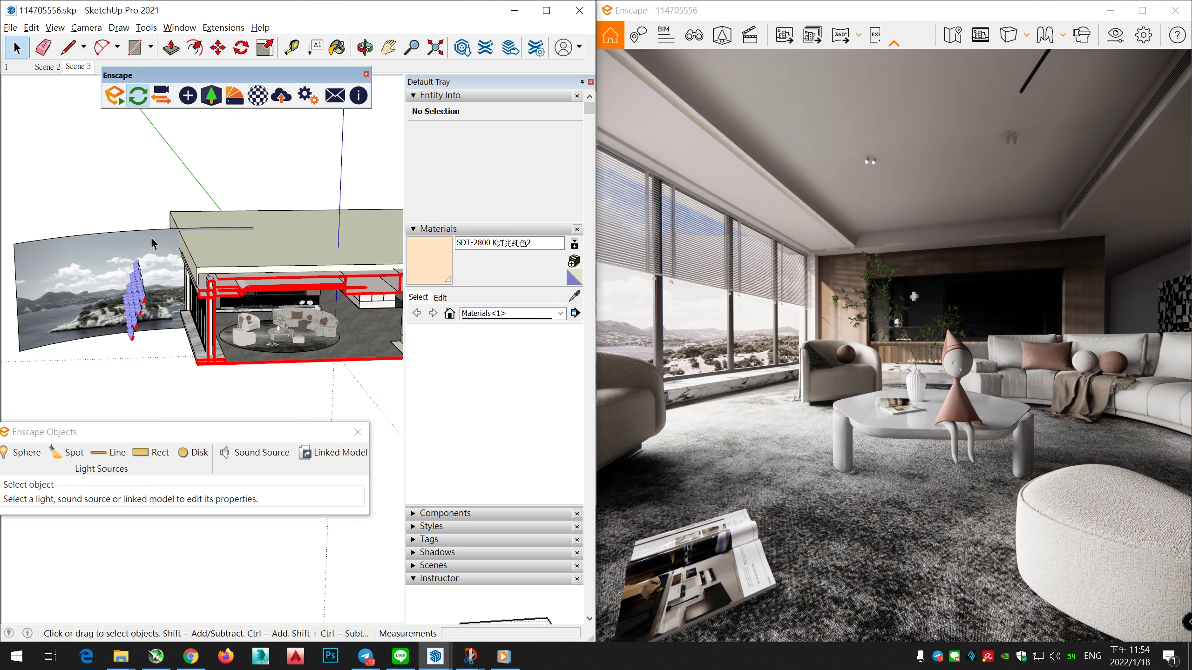
click(142, 295)
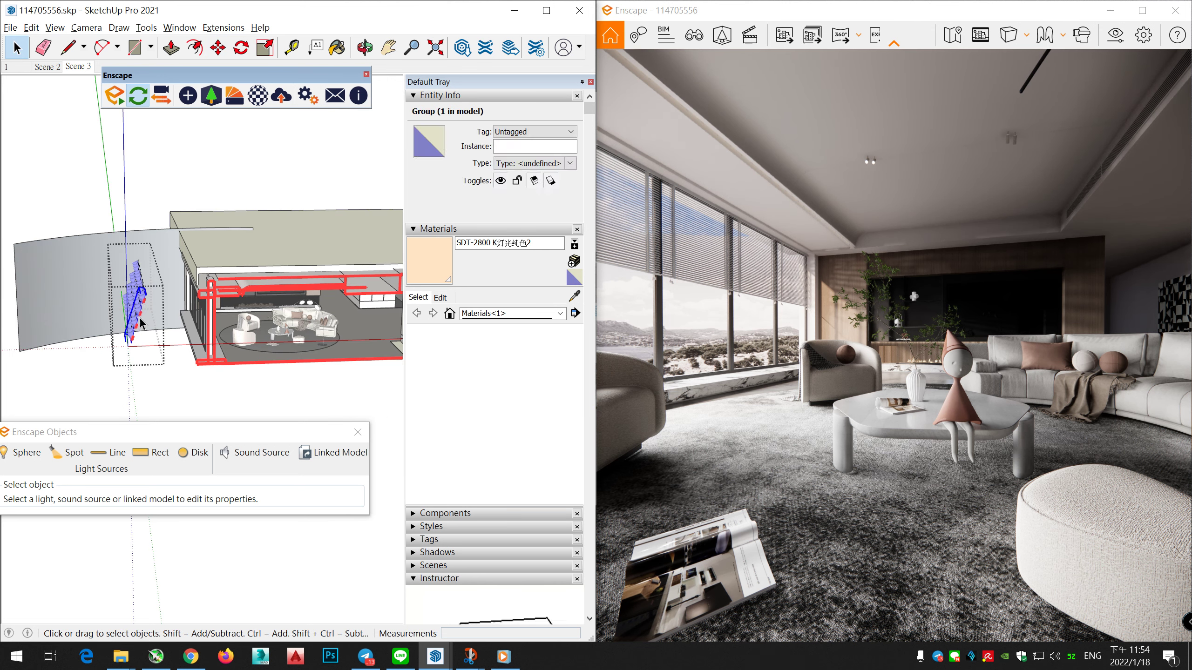
scroll(149, 297, up, 4)
double_click(152, 299)
click(151, 299)
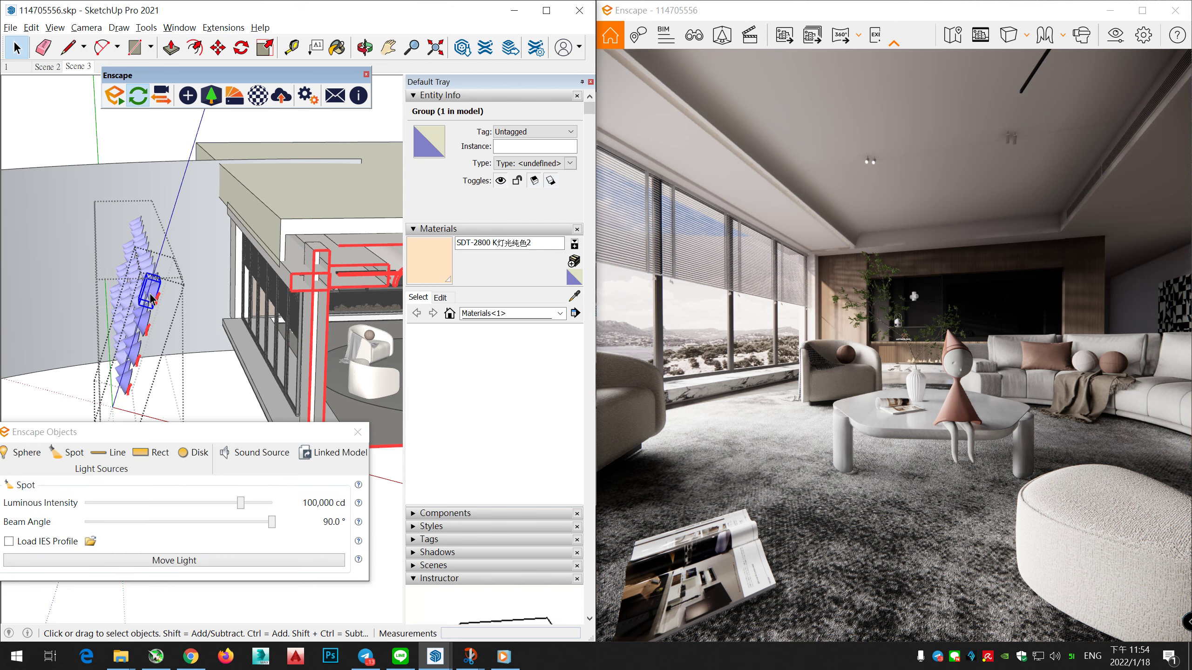
mouse_move(272, 522)
mouse_down()
mouse_move(183, 522)
mouse_move(260, 529)
mouse_up()
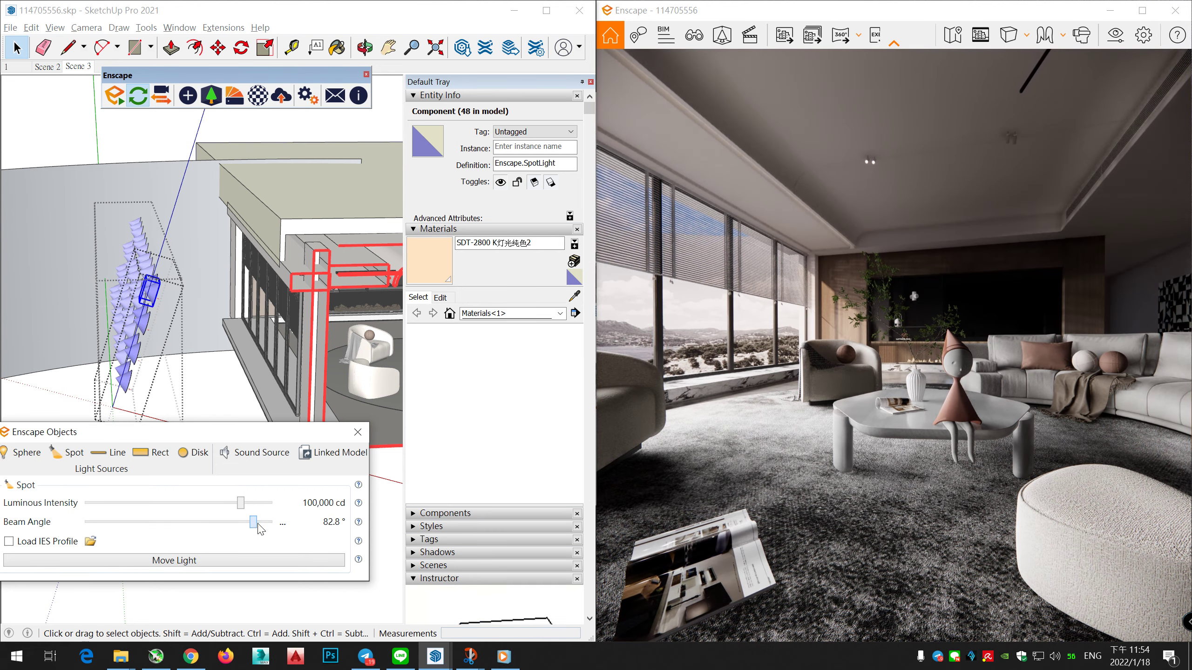
Set Shadow Sharpness to 12% in Enscape's atmosphere settings and close the visual settings
click(1127, 42)
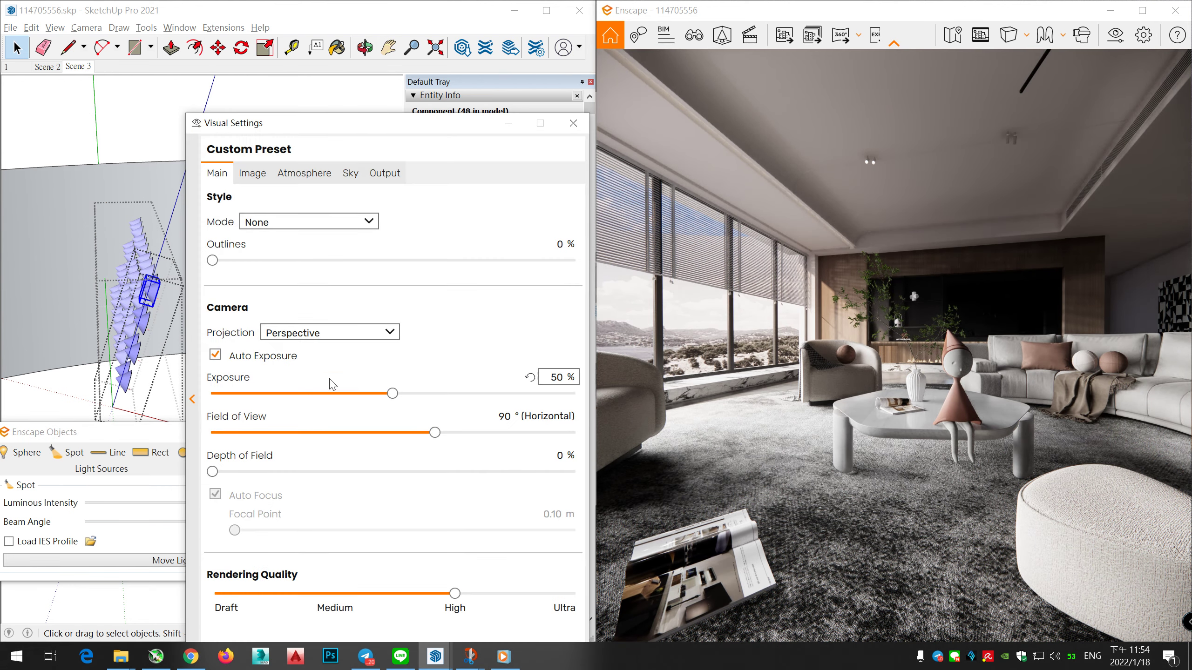
click(312, 172)
drag(372, 123, 432, 34)
mouse_move(287, 282)
mouse_down()
mouse_move(273, 280)
mouse_move(306, 280)
mouse_move(291, 278)
mouse_up()
scroll(562, 442, down, 1)
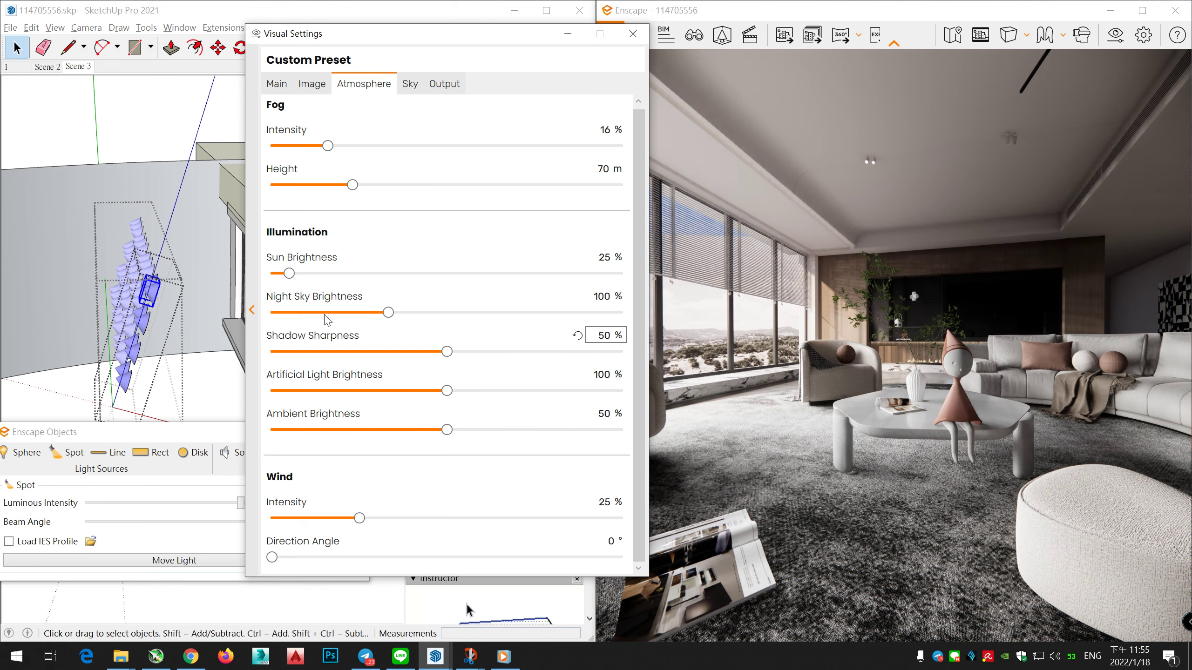
drag(448, 352, 389, 352)
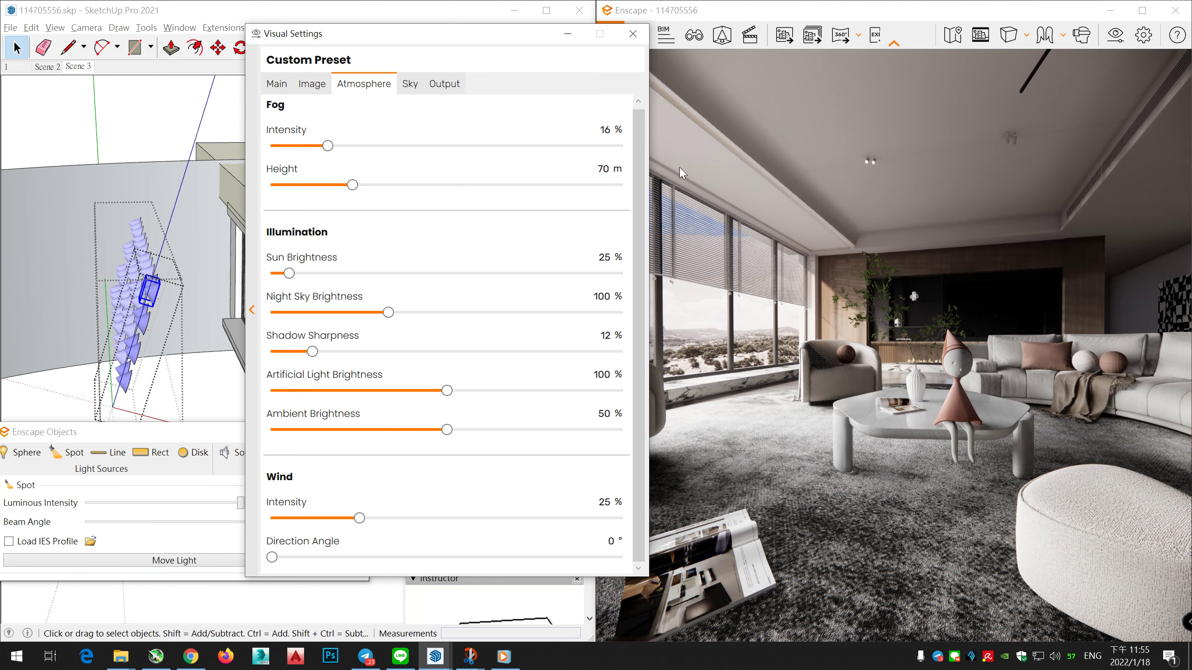
click(642, 41)
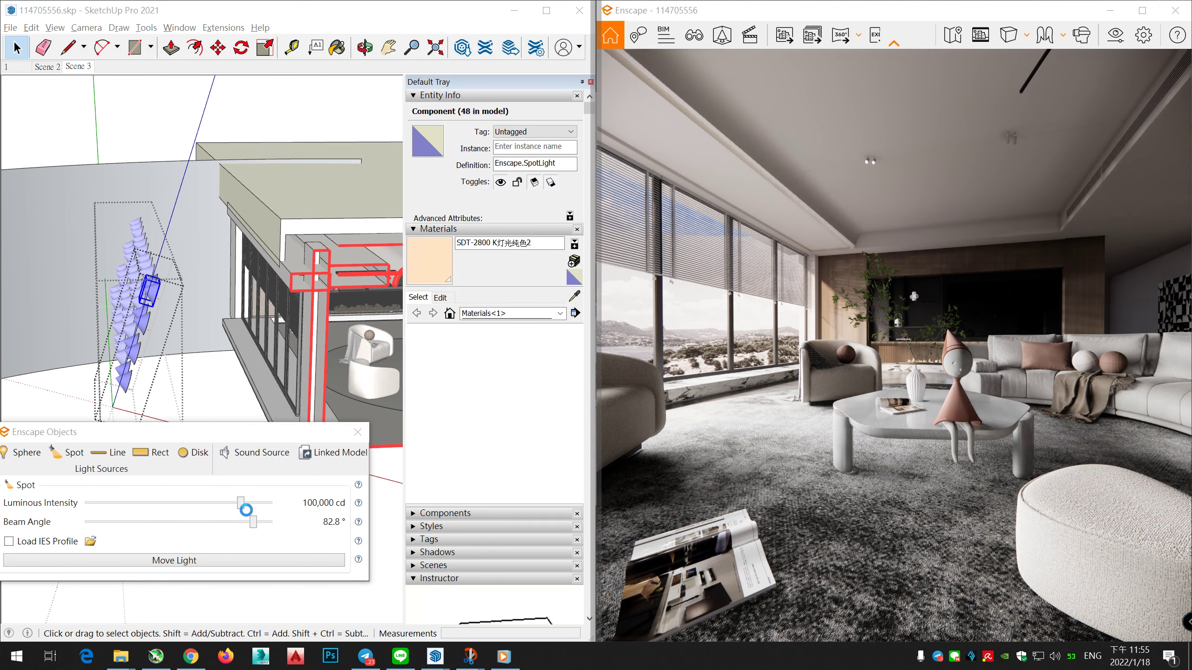
Set the selected spot light's beam angle to 90.0° and its luminous intensity to 200,000 cd
right_drag(842, 365, 819, 365)
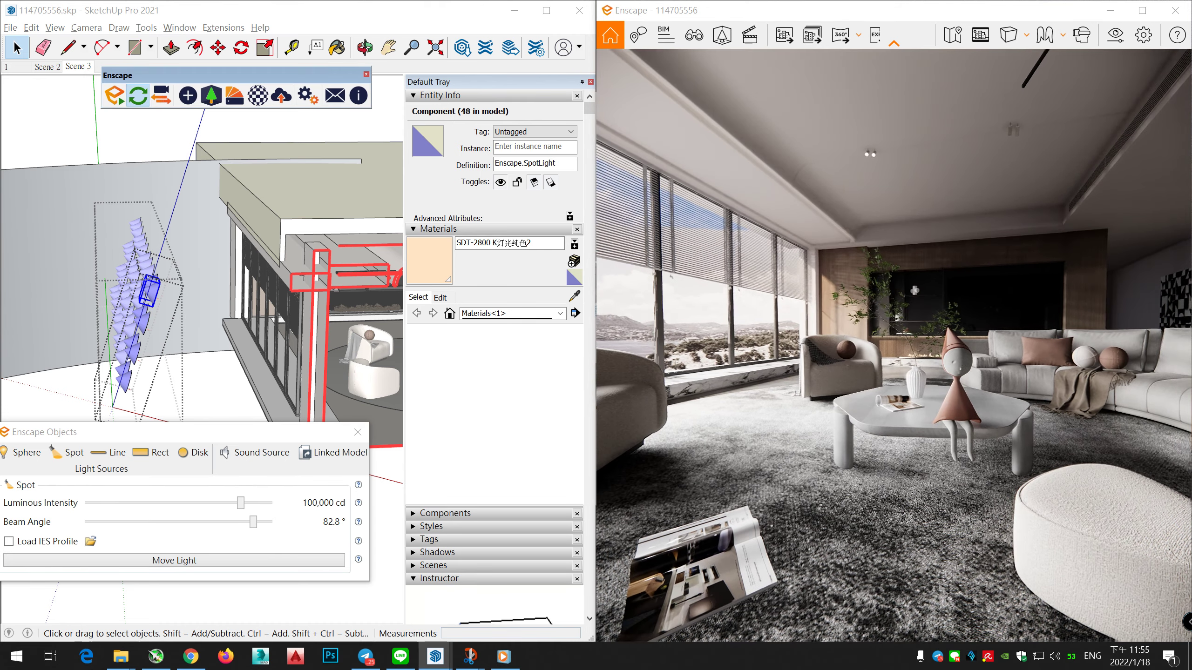
mouse_move(253, 522)
mouse_down()
mouse_move(278, 524)
mouse_move(227, 528)
mouse_move(277, 523)
mouse_up()
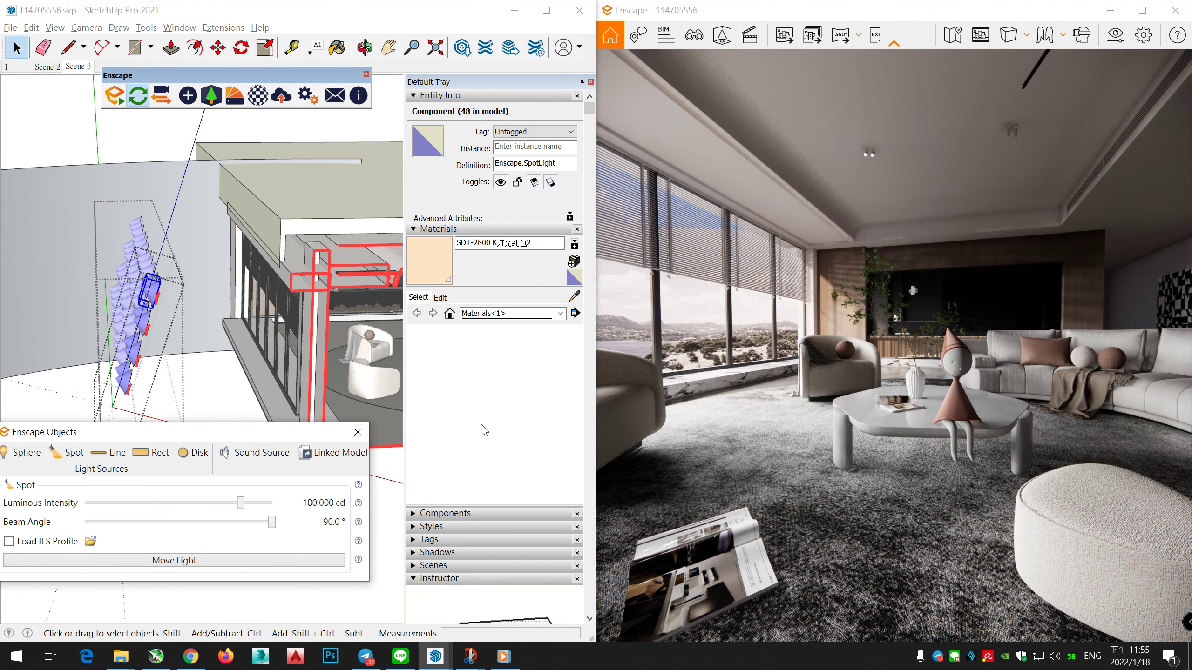
right_click(296, 505)
click(319, 527)
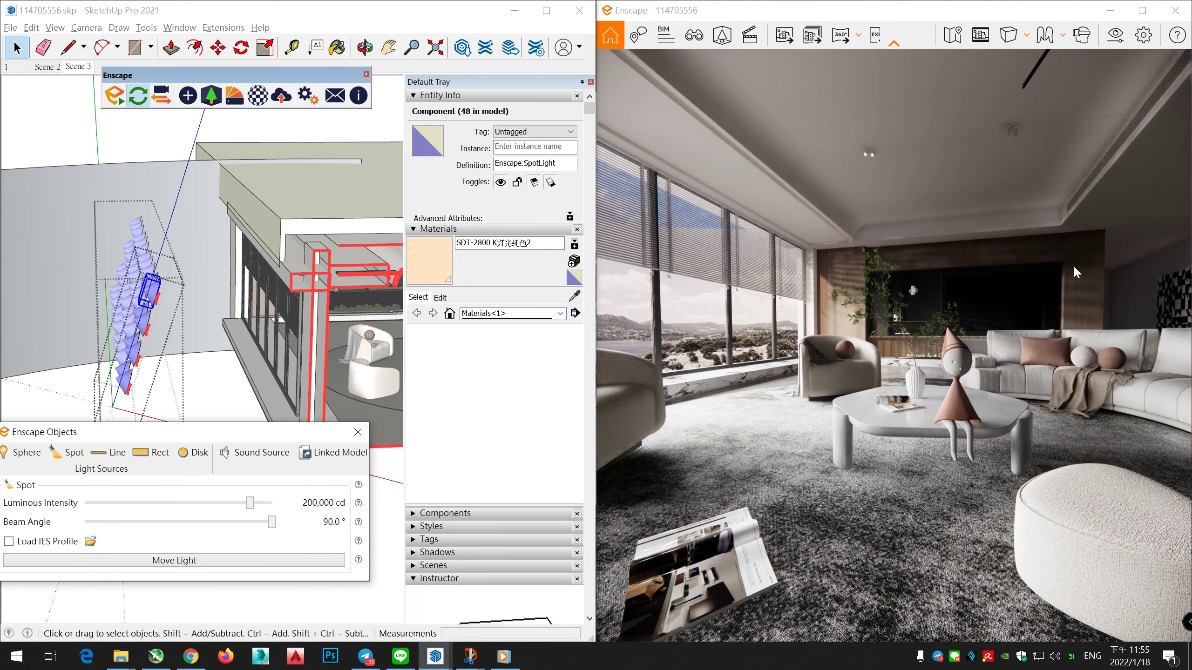
Try a luminous intensity of 20,000 cd on the selected spot light and settle on 120,000 cd
click(283, 503)
click(288, 533)
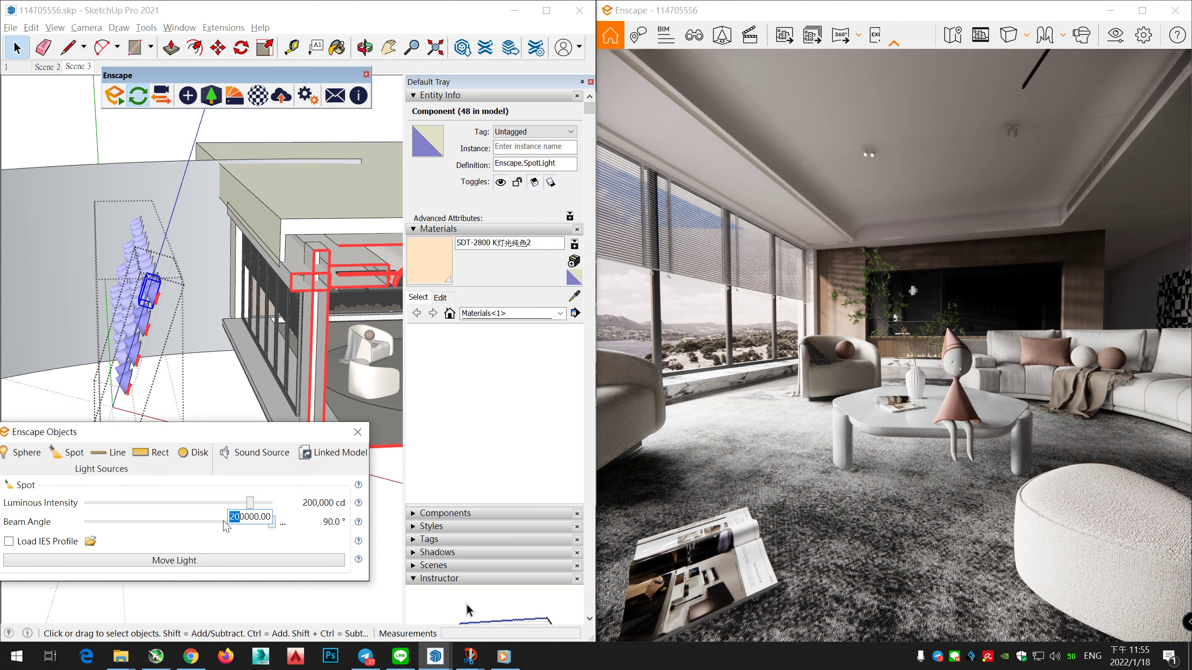
key(Return)
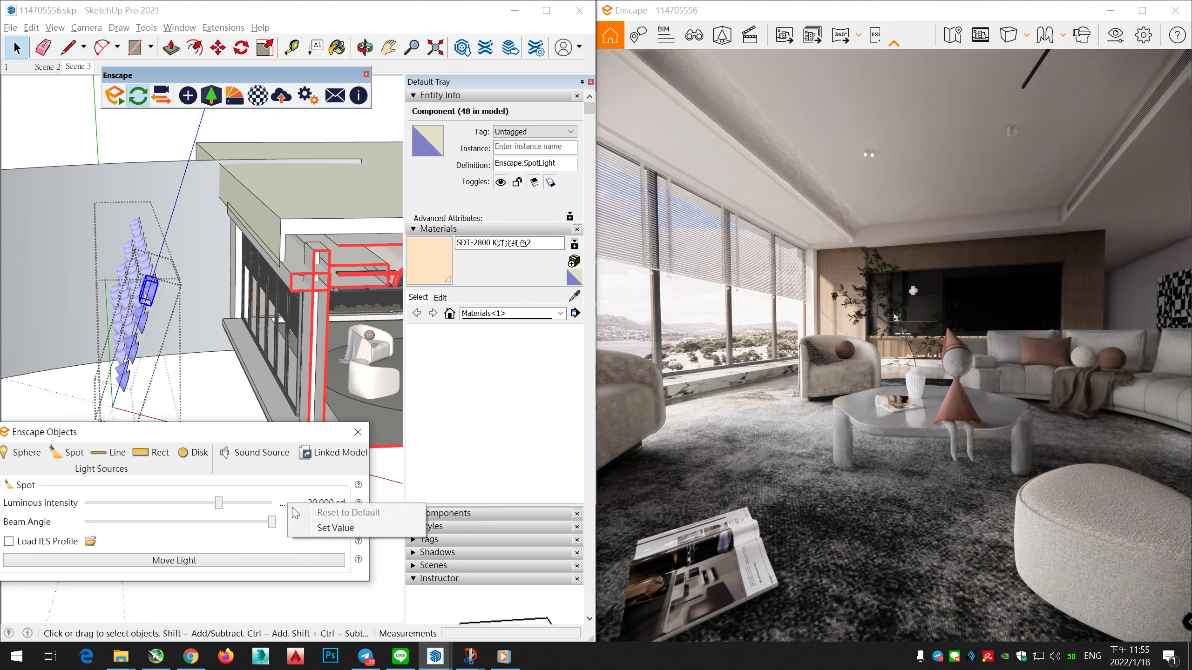
click(319, 533)
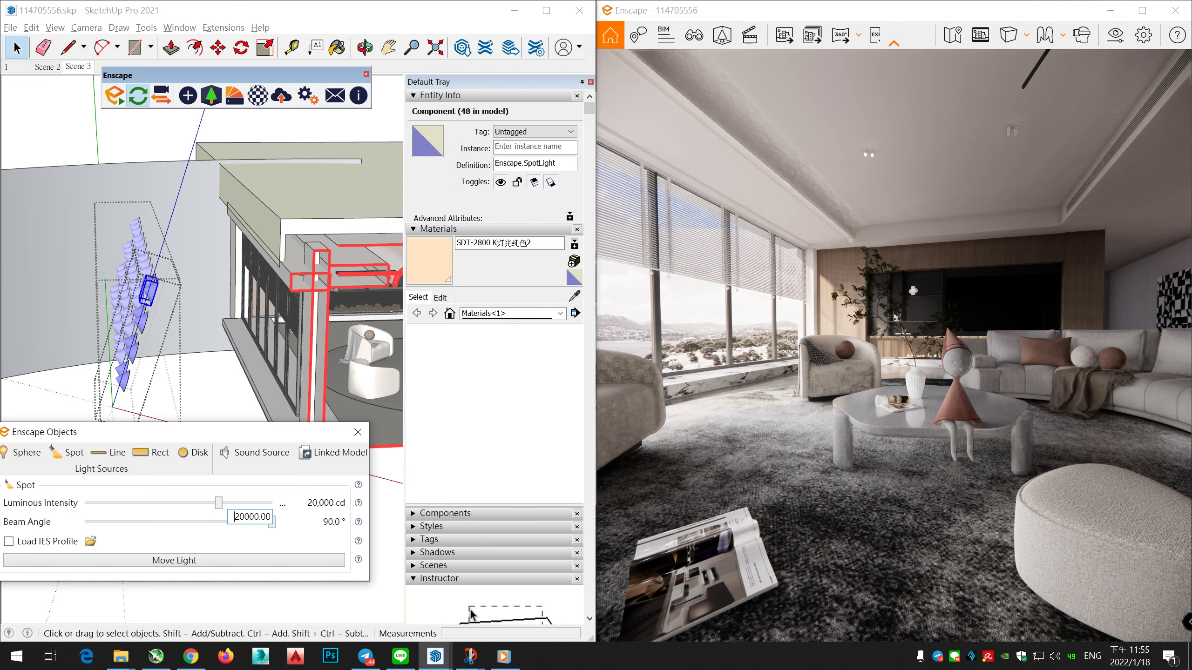
text(120000.00)
key(Return)
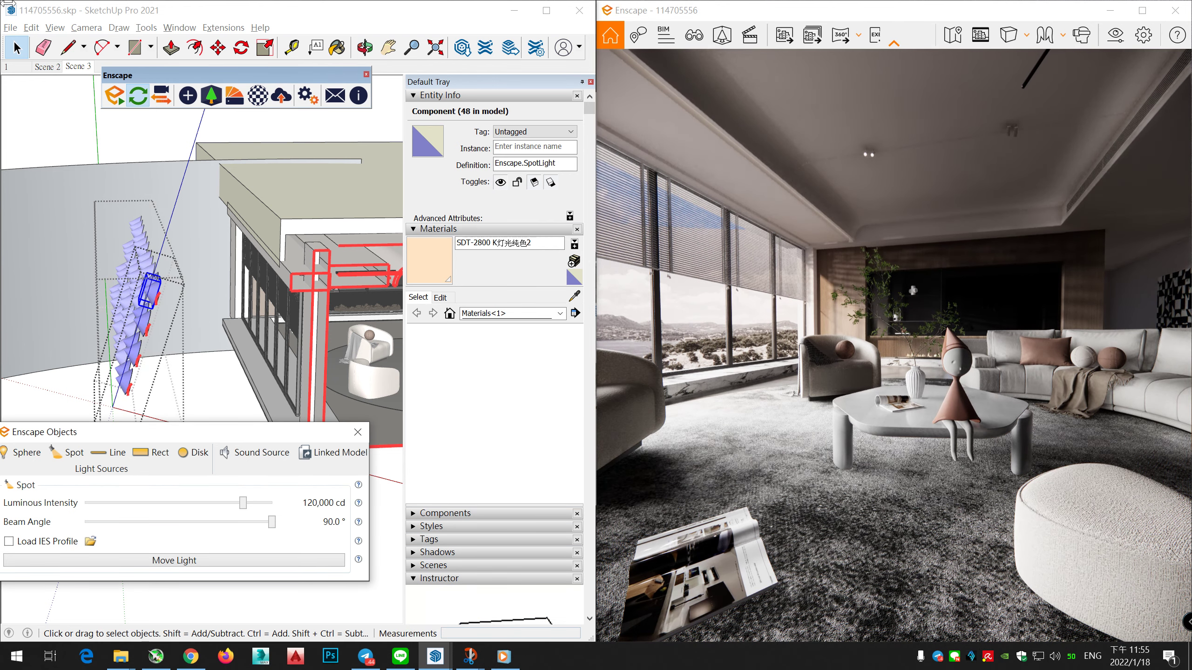
Raise the exposure to 56% in Enscape's visual settings and close them
mouse_move(832, 407)
right_down()
mouse_move(887, 407)
mouse_move(751, 418)
right_up()
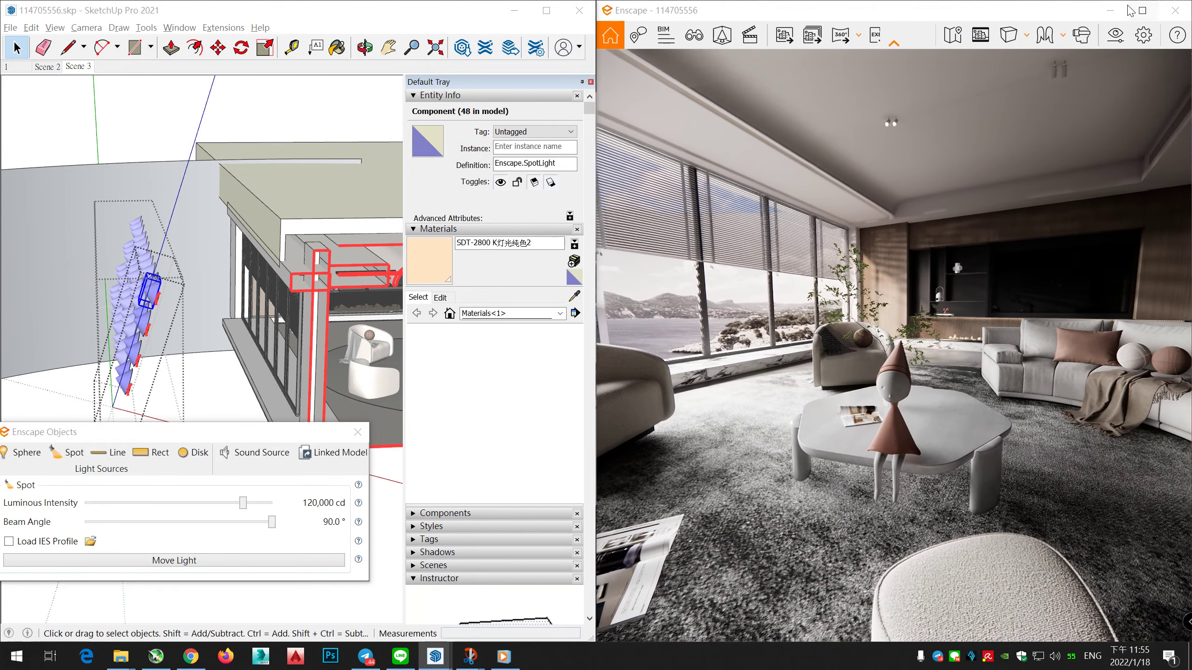
click(1117, 37)
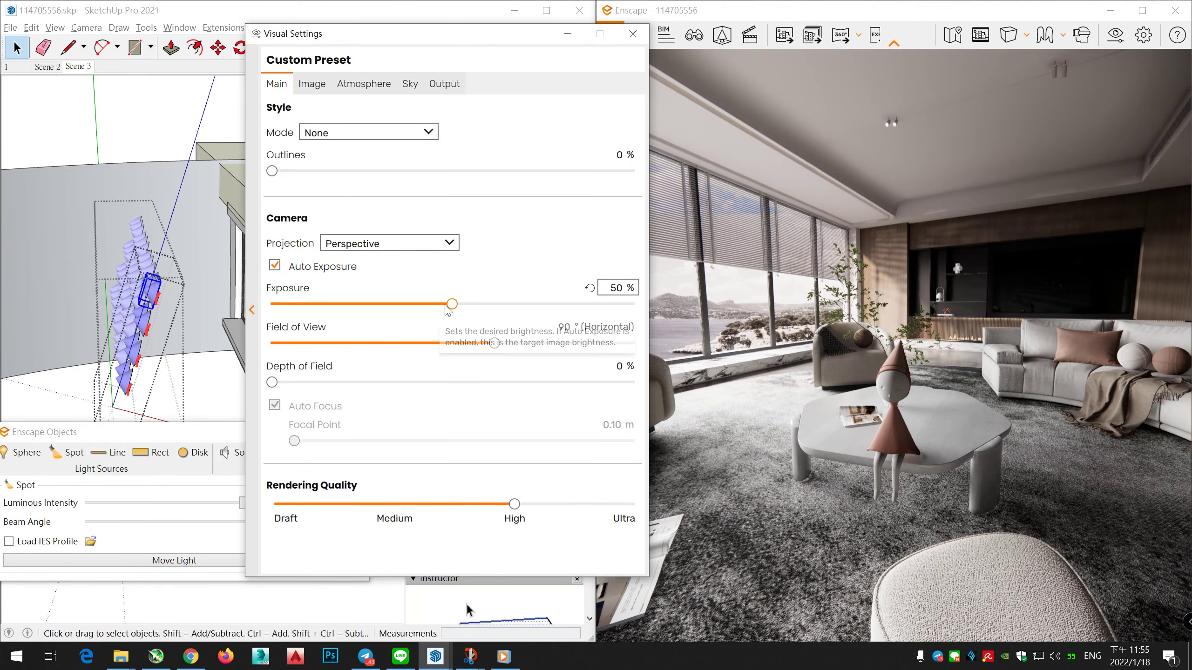
drag(460, 304, 478, 304)
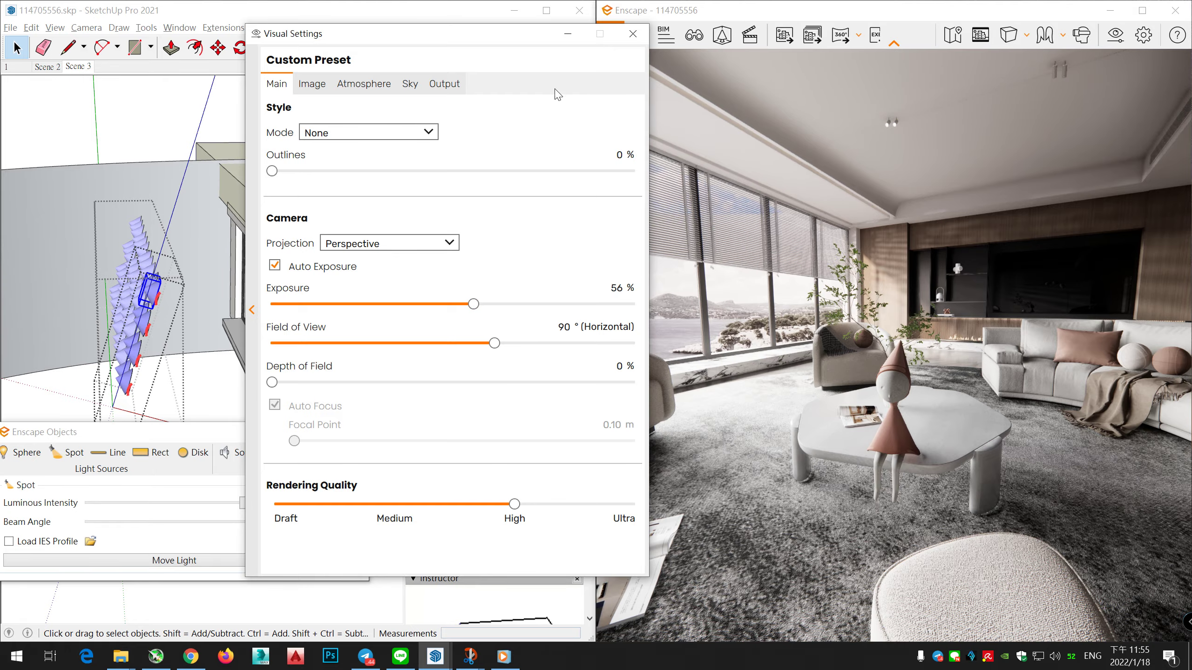
click(634, 34)
Examine the living room lighting in the Enscape render from several viewpoints, including the window side and the armchairs
right_drag(755, 345, 865, 350)
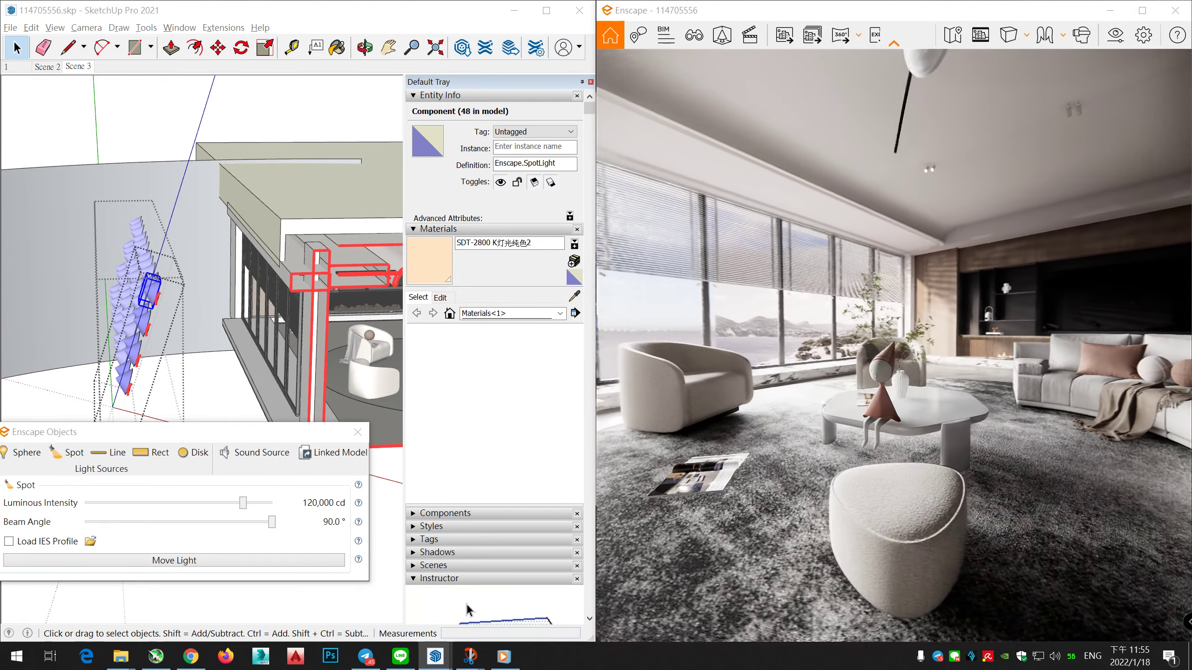
mouse_move(882, 367)
right_down()
mouse_move(865, 368)
mouse_move(892, 386)
right_up()
scroll(864, 369, up, 5)
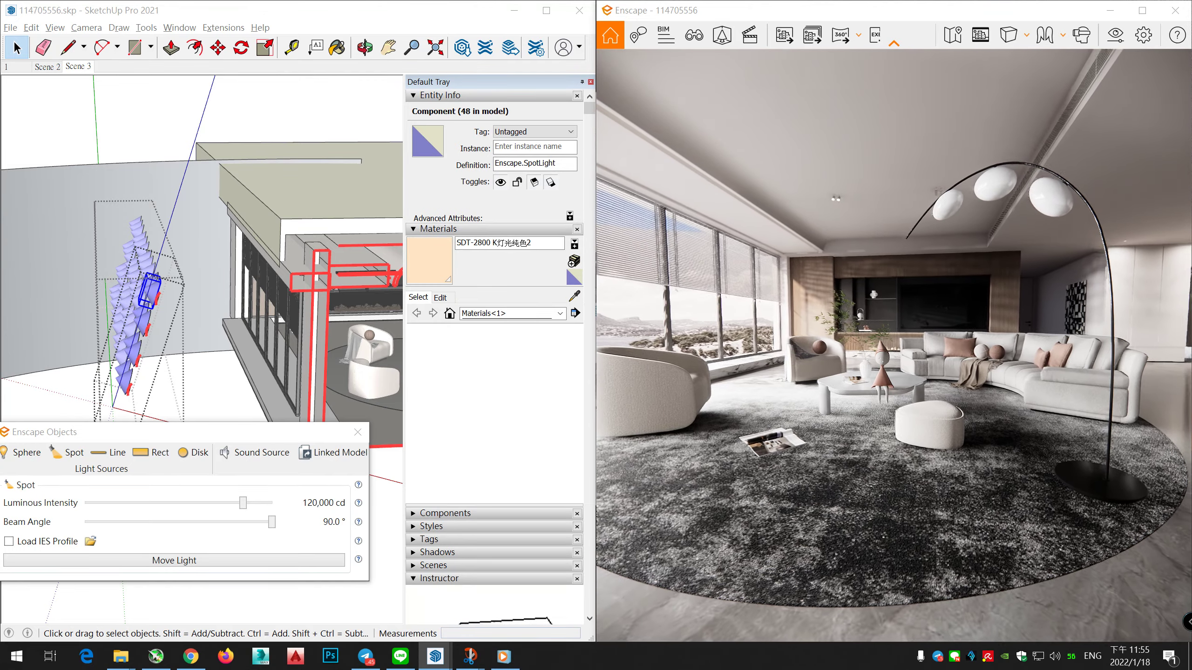
scroll(781, 376, up, 3)
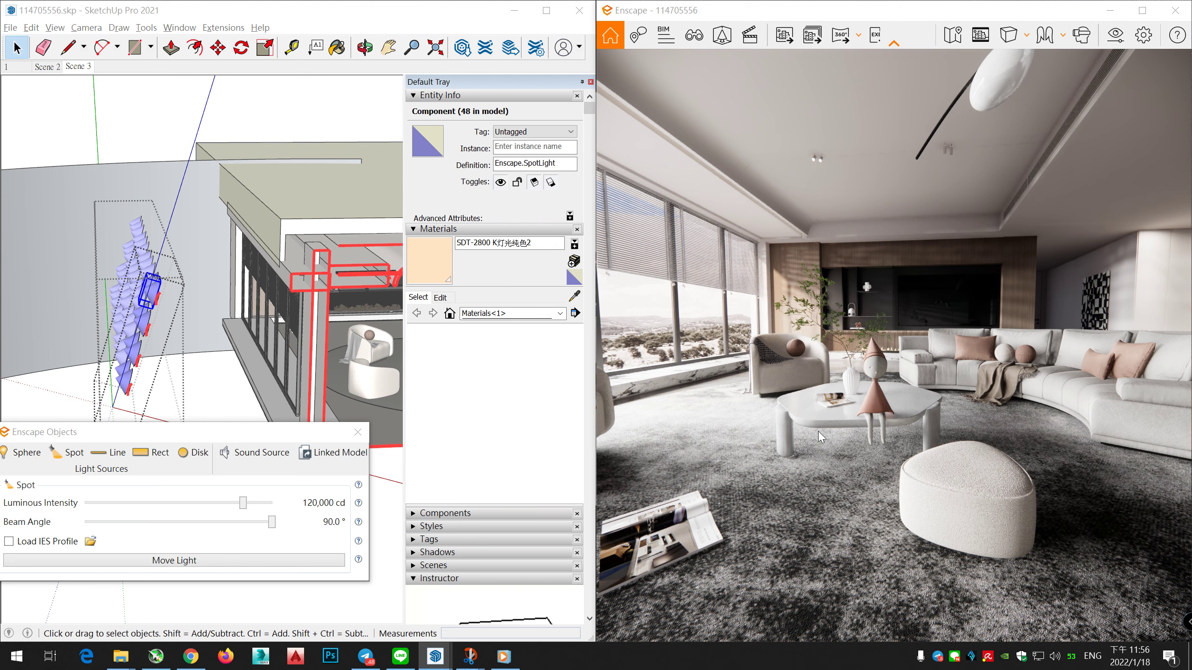
drag(319, 442, 427, 467)
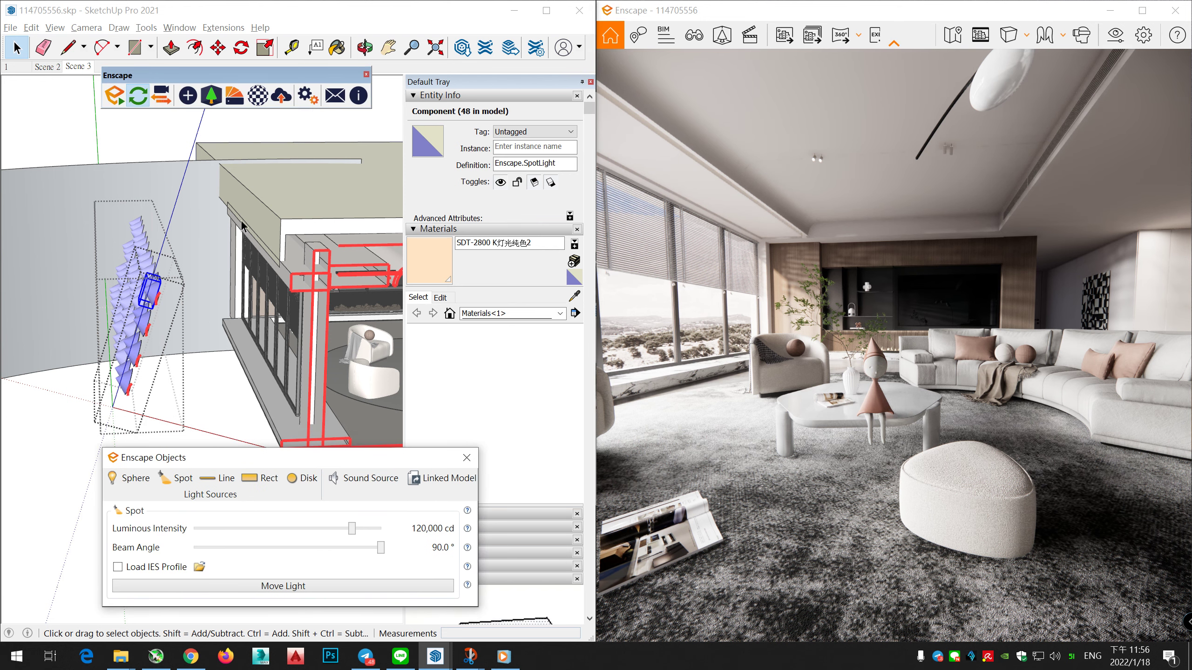
mouse_move(969, 370)
right_down()
mouse_move(915, 366)
mouse_move(957, 361)
right_up()
scroll(867, 316, down, 3)
scroll(785, 278, up, 2)
scroll(784, 278, down, 3)
scroll(784, 281, up, 3)
right_drag(784, 281, 467, 606)
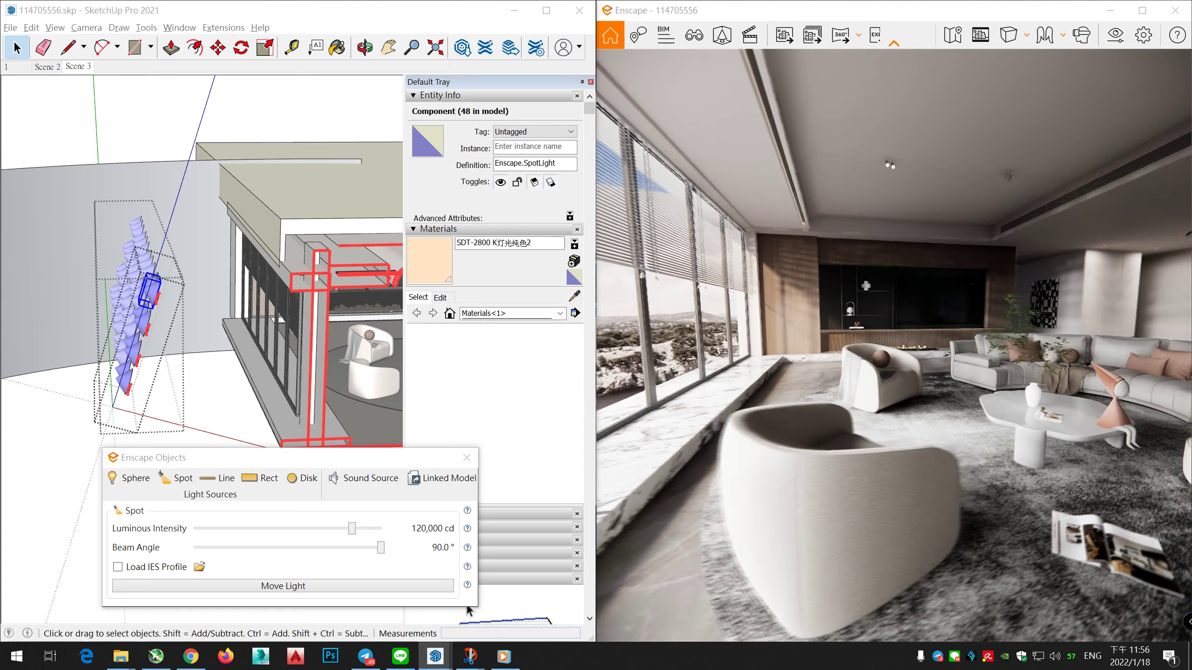
Leave the nested groups and rotate the whole spot light array about 15° around a vertical axis just below it
click(143, 208)
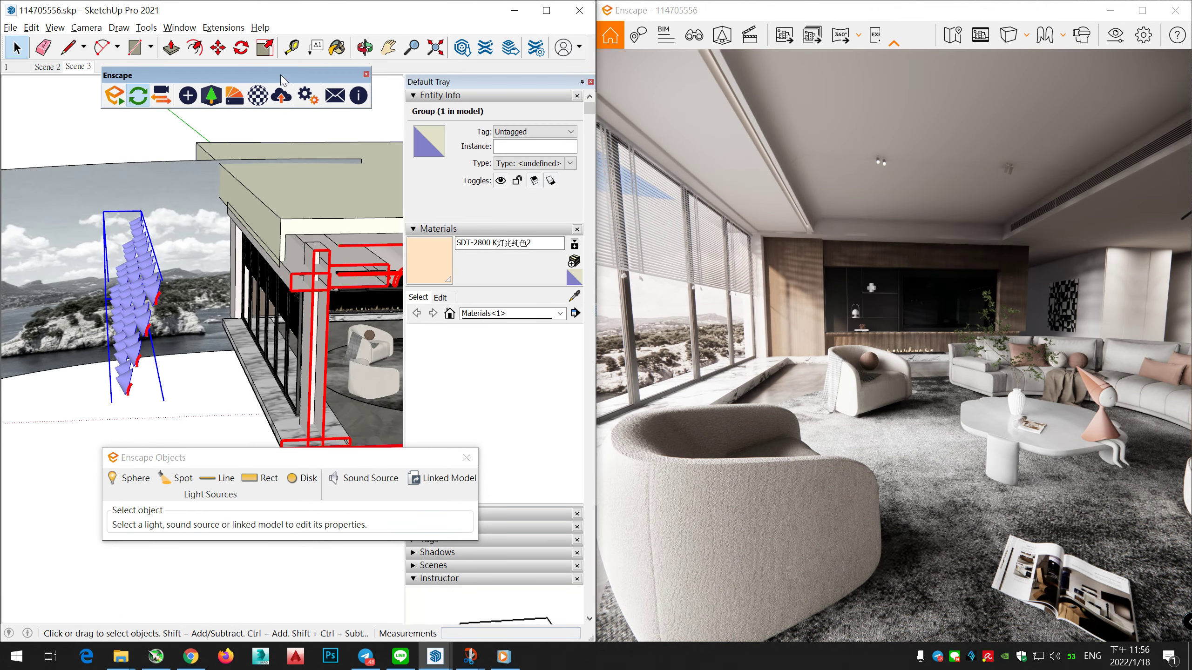
click(241, 47)
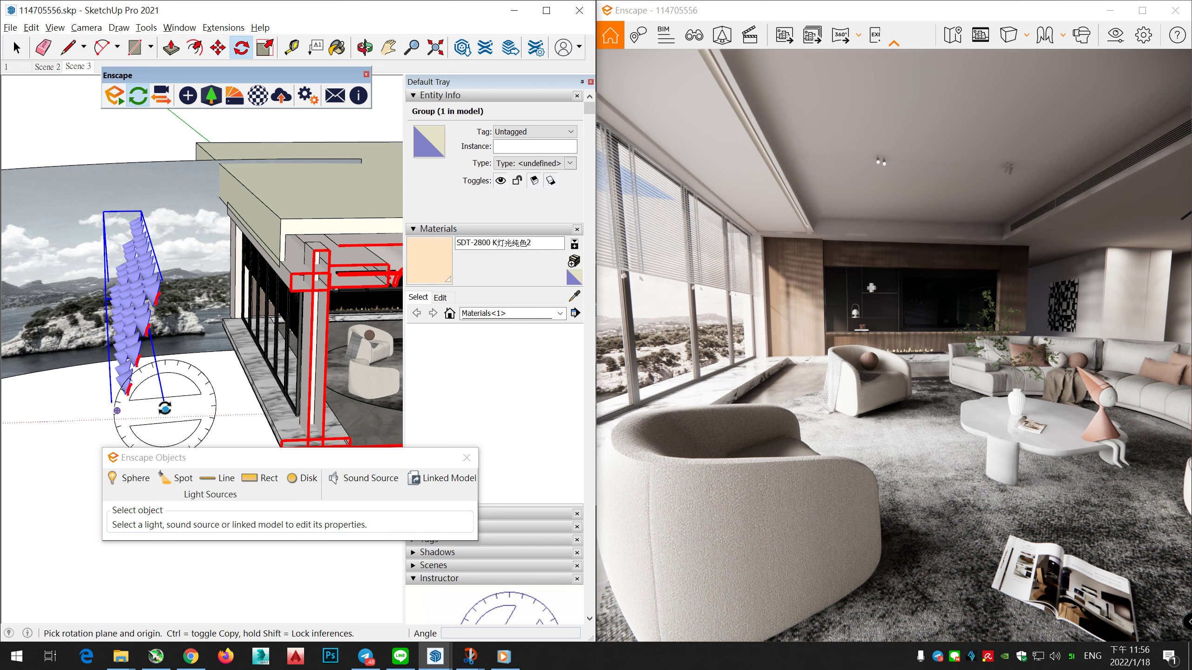
click(129, 428)
click(181, 428)
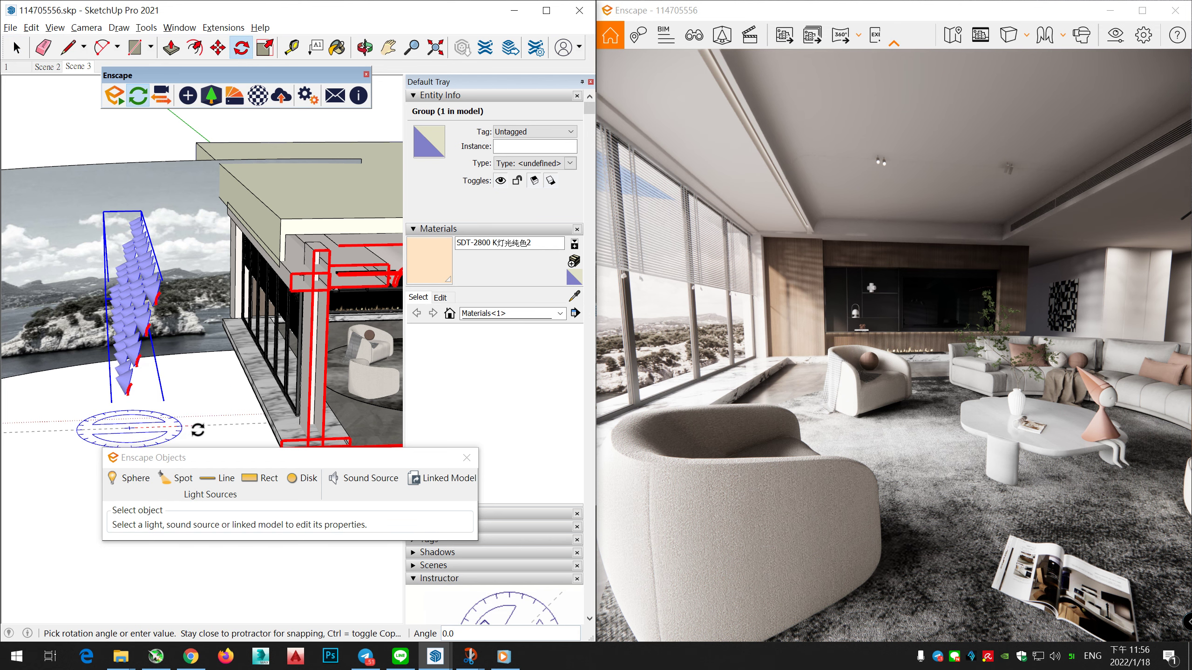
click(223, 433)
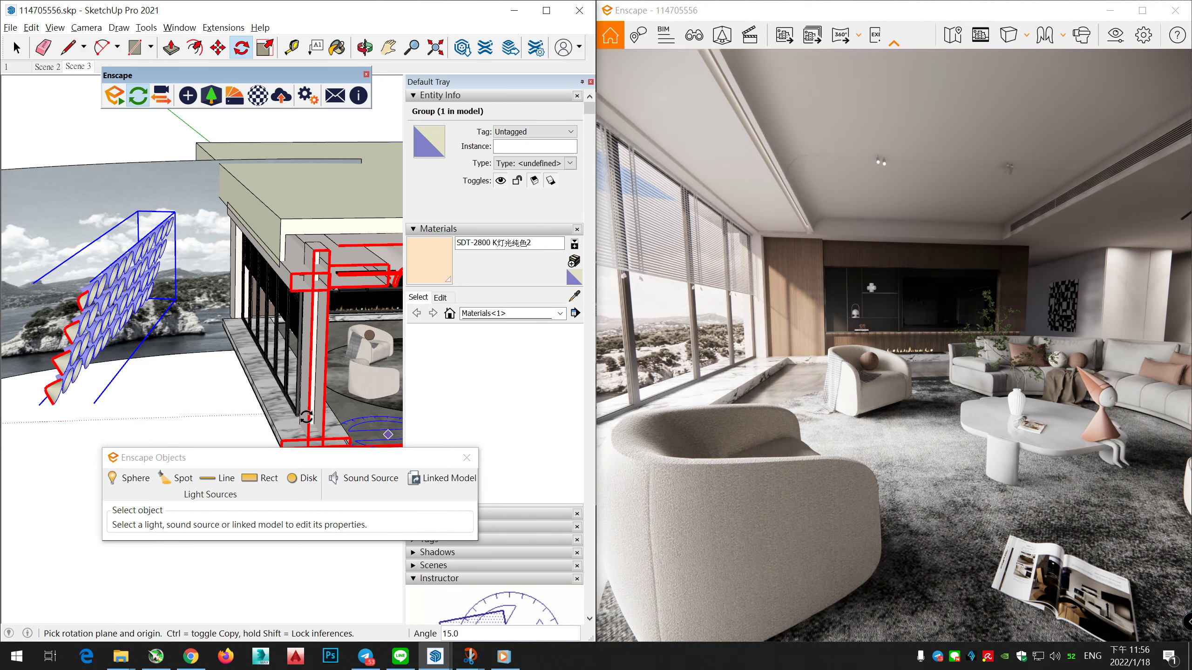
Rotate the spot light array about 20.5° around a vertical axis so it turns back toward the building
click(162, 404)
click(207, 402)
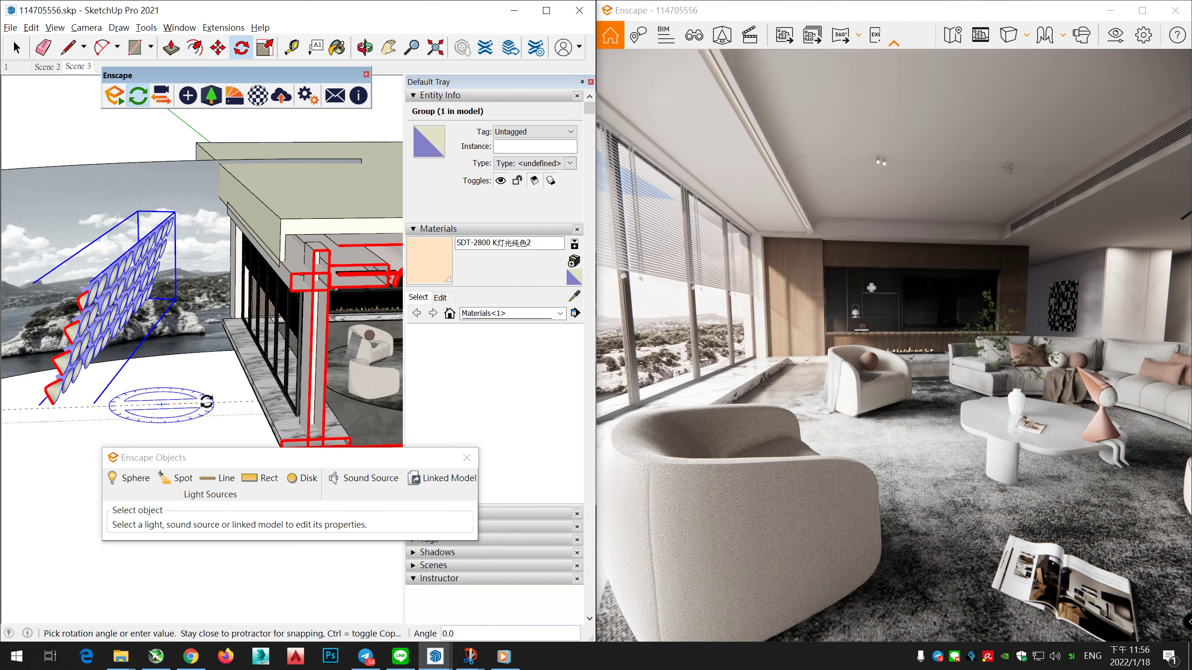
click(236, 393)
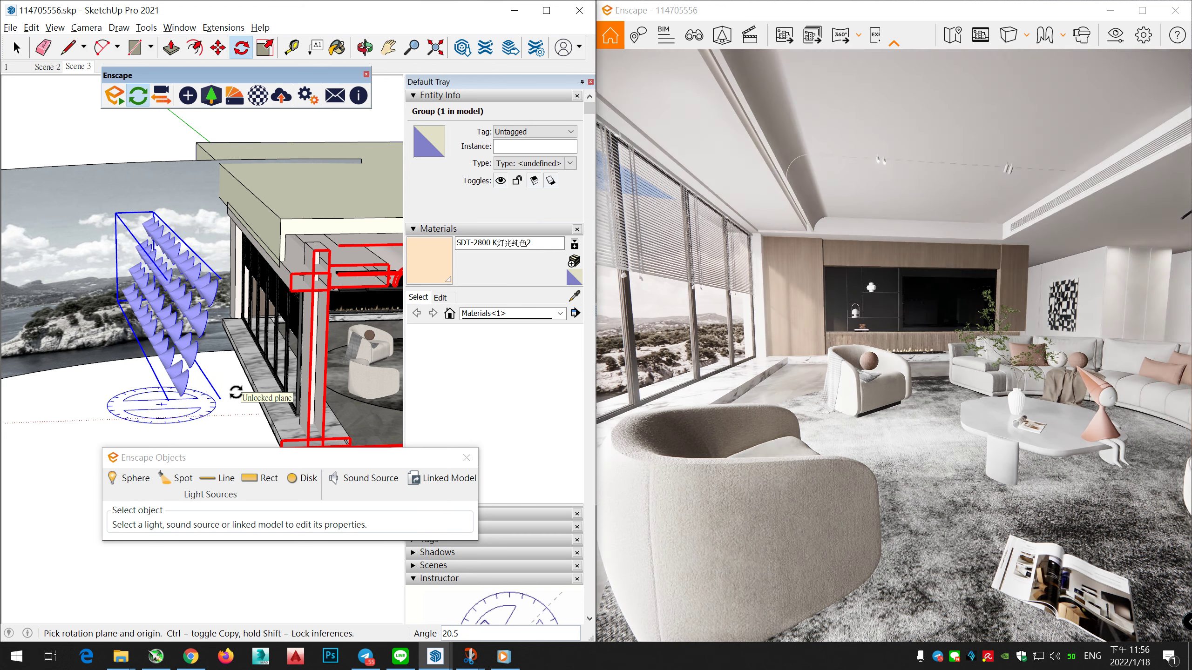
Rotate the spot light array about 33.7° around a vertical axis near the terrace edge and compare the render
click(227, 394)
click(234, 404)
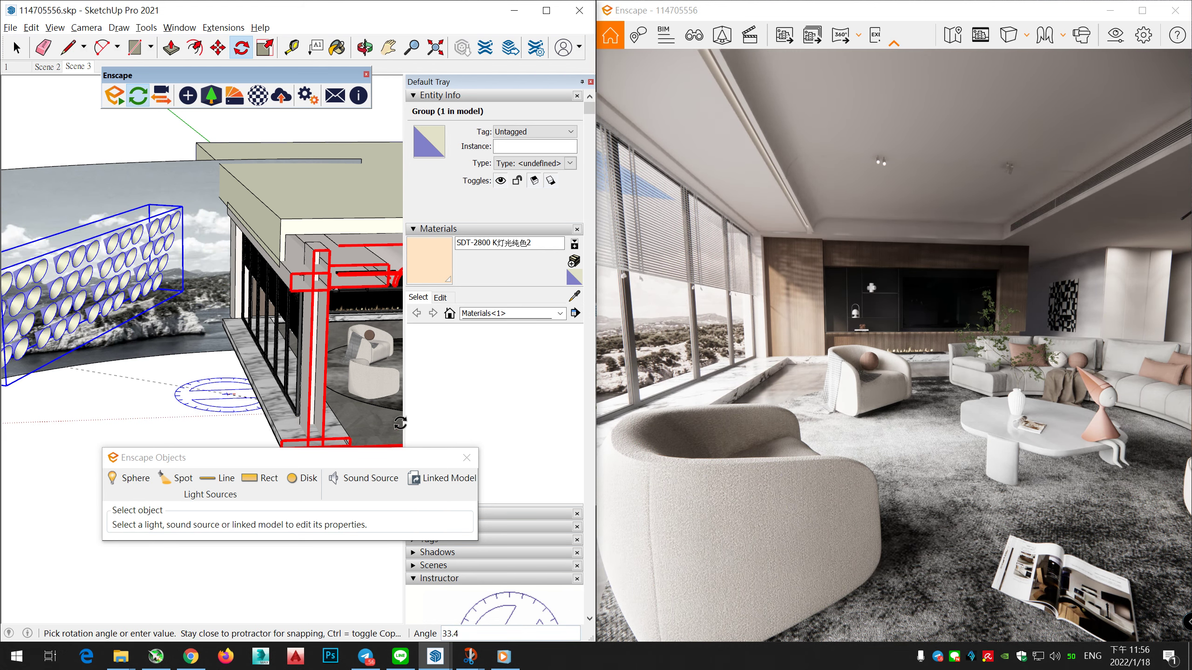
click(371, 428)
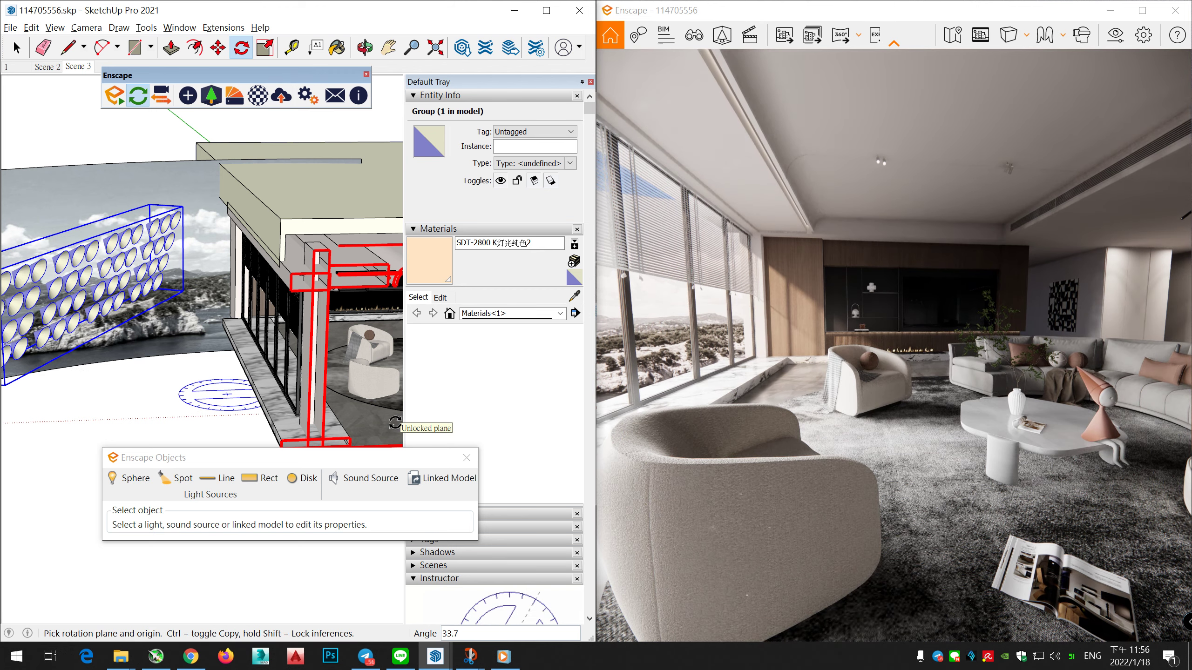
mouse_move(948, 399)
right_down()
mouse_move(810, 399)
mouse_move(920, 399)
right_up()
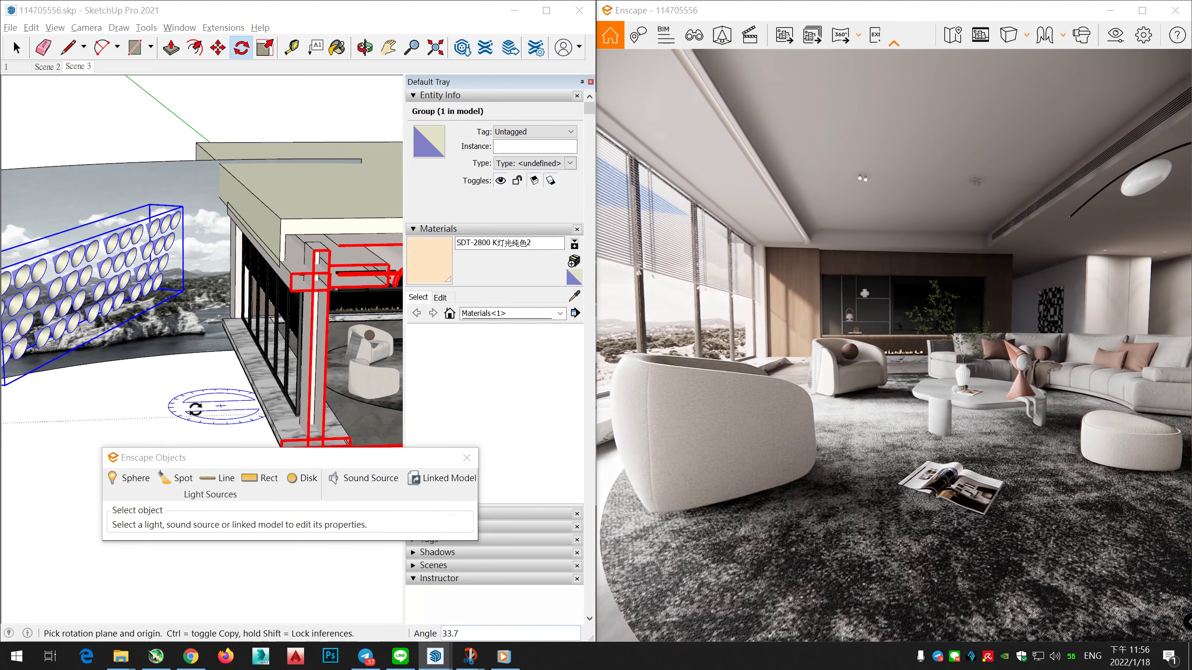
Rotate the spot light array about 42.7° around a vertical axis on the ground in front of it
click(70, 414)
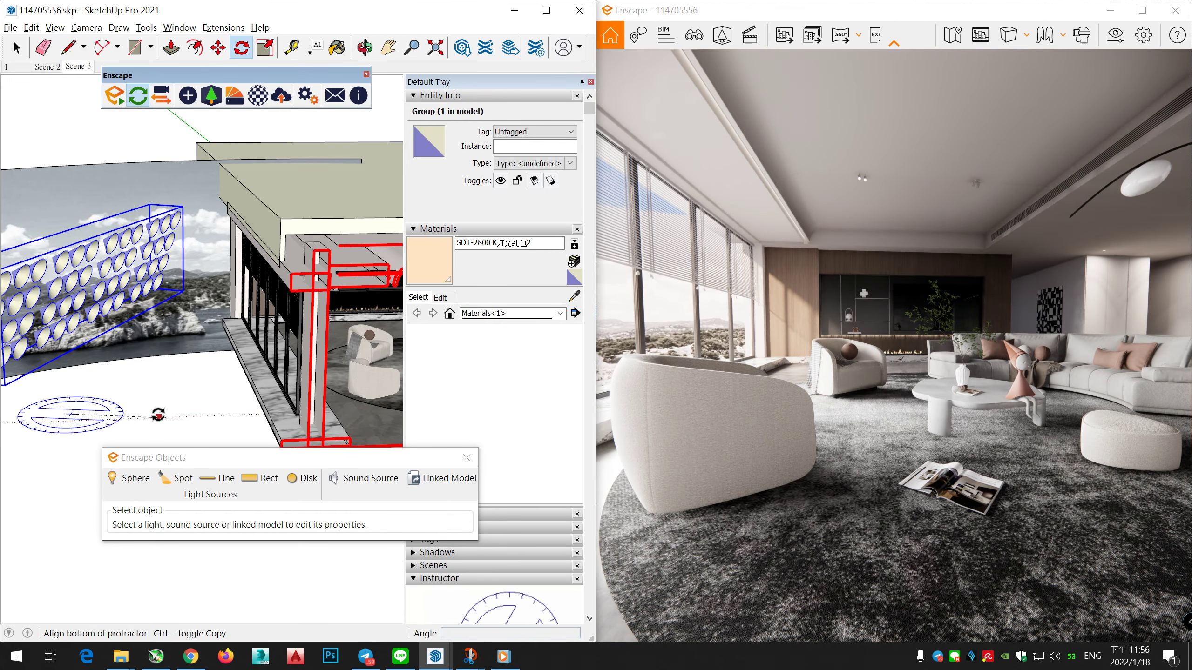
click(193, 408)
click(213, 366)
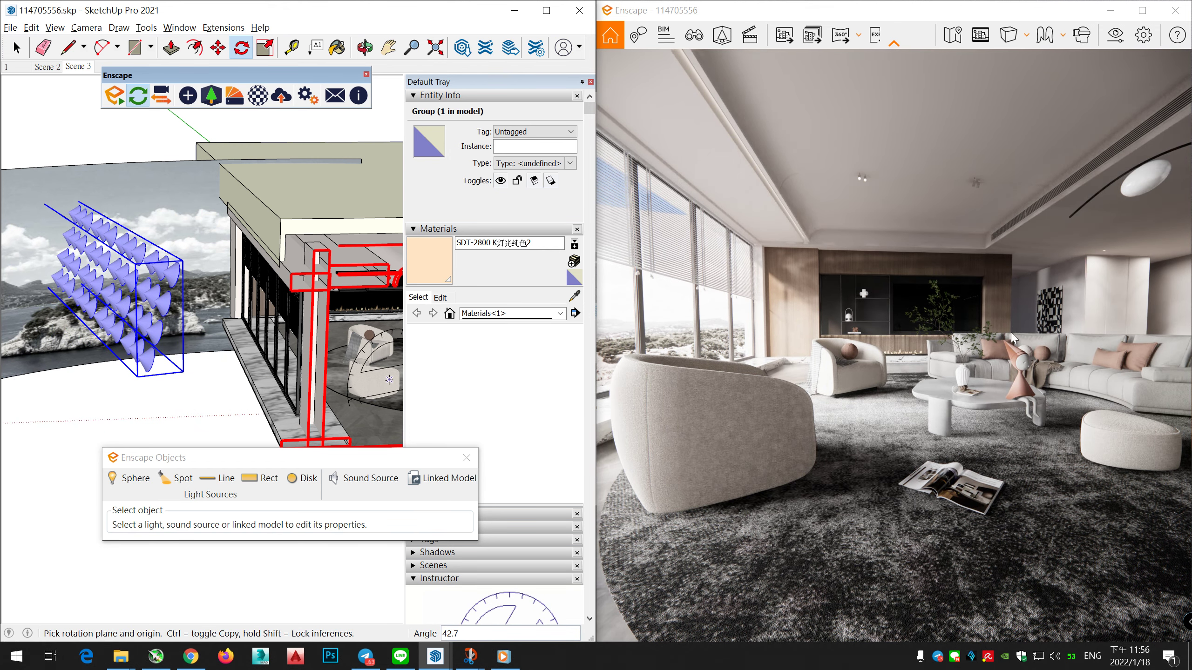
Examine how the rotated array lights the windows, armchairs and media wall in the Enscape render
scroll(1015, 430, up, 2)
right_drag(1027, 405, 887, 481)
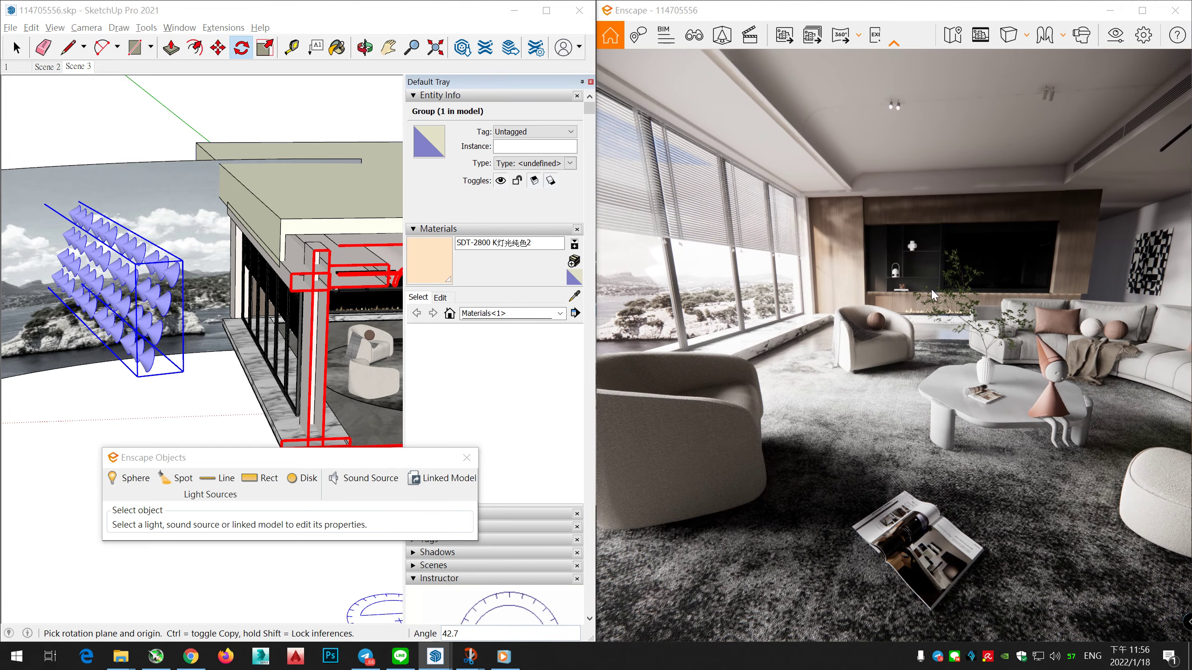
click(17, 48)
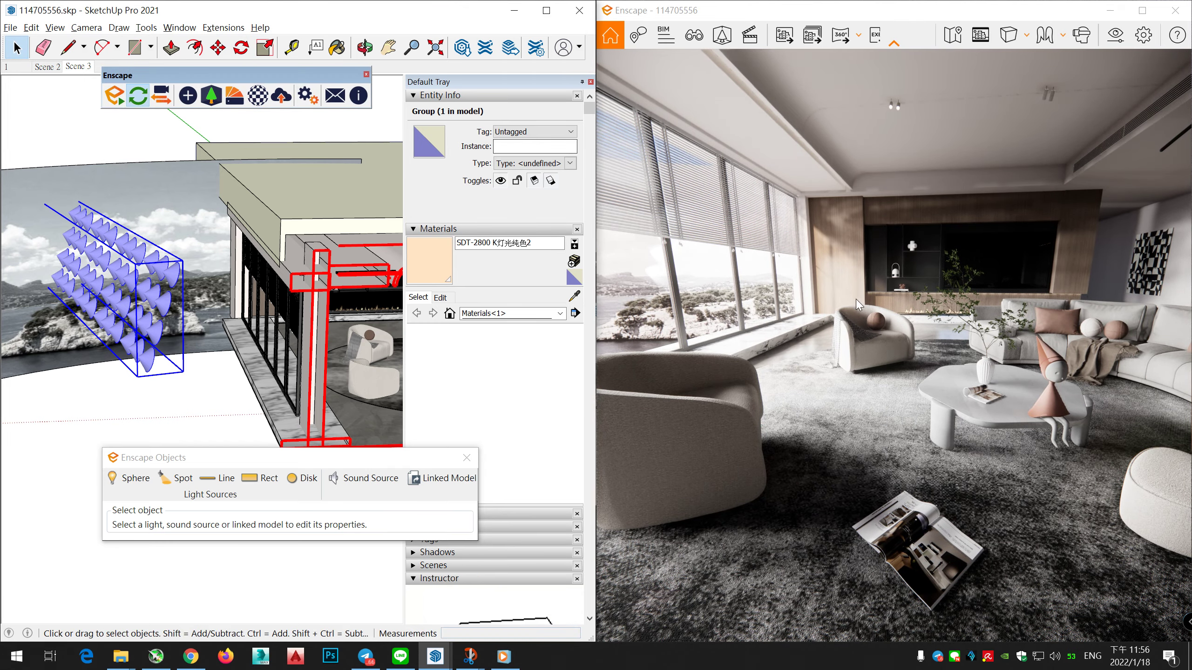
scroll(912, 324, up, 2)
mouse_move(912, 324)
right_down()
mouse_move(920, 270)
mouse_move(943, 275)
mouse_move(897, 319)
mouse_move(899, 335)
right_up()
scroll(897, 320, down, 3)
scroll(897, 316, up, 2)
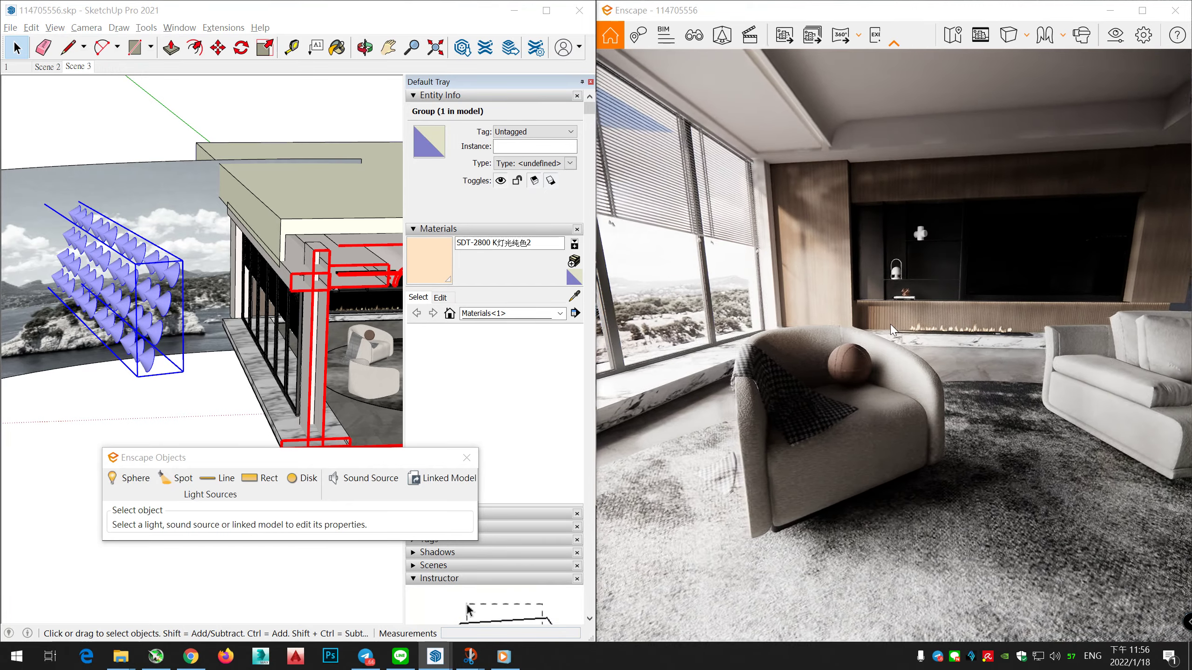
scroll(900, 334, down, 2)
Place a single Enscape spot light inside the living room, aimed downward in front of the wood wall above the armchair
middle_drag(301, 328, 256, 310)
scroll(263, 324, up, 3)
middle_drag(286, 347, 250, 345)
scroll(250, 345, up, 2)
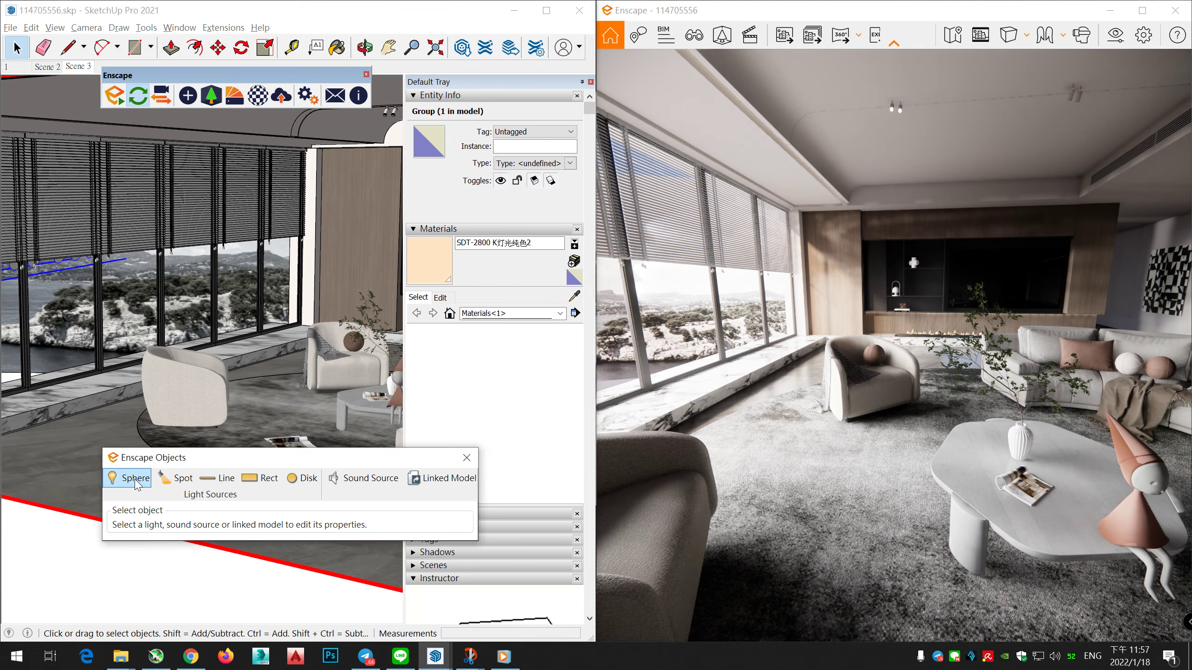
click(180, 484)
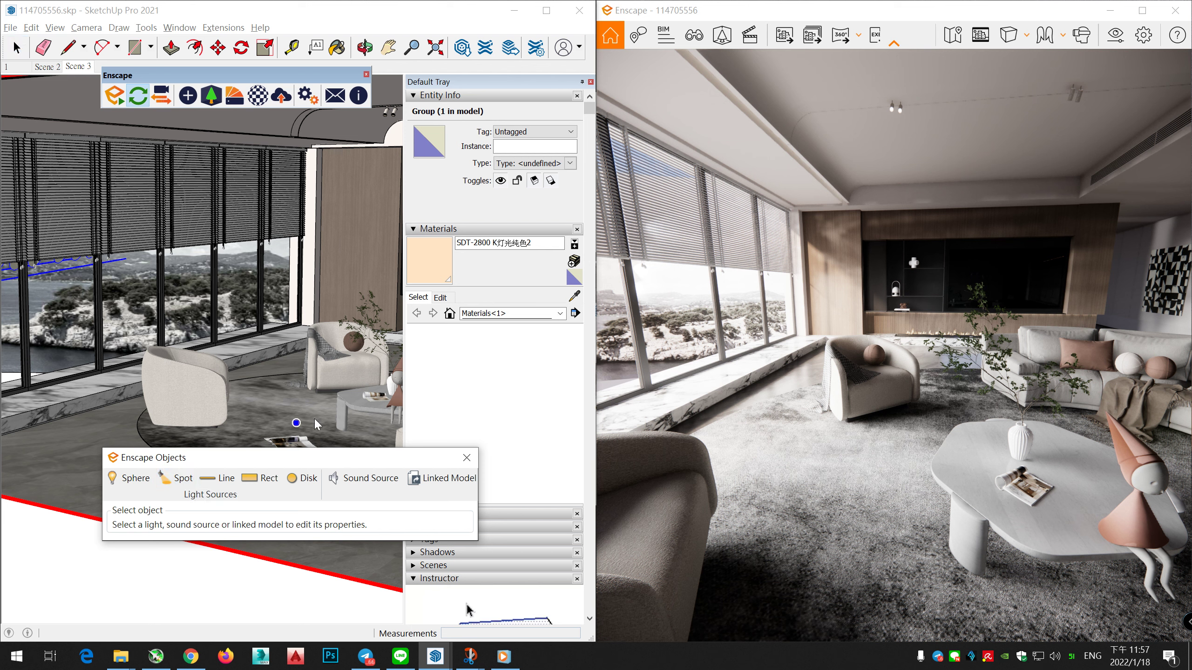
click(349, 370)
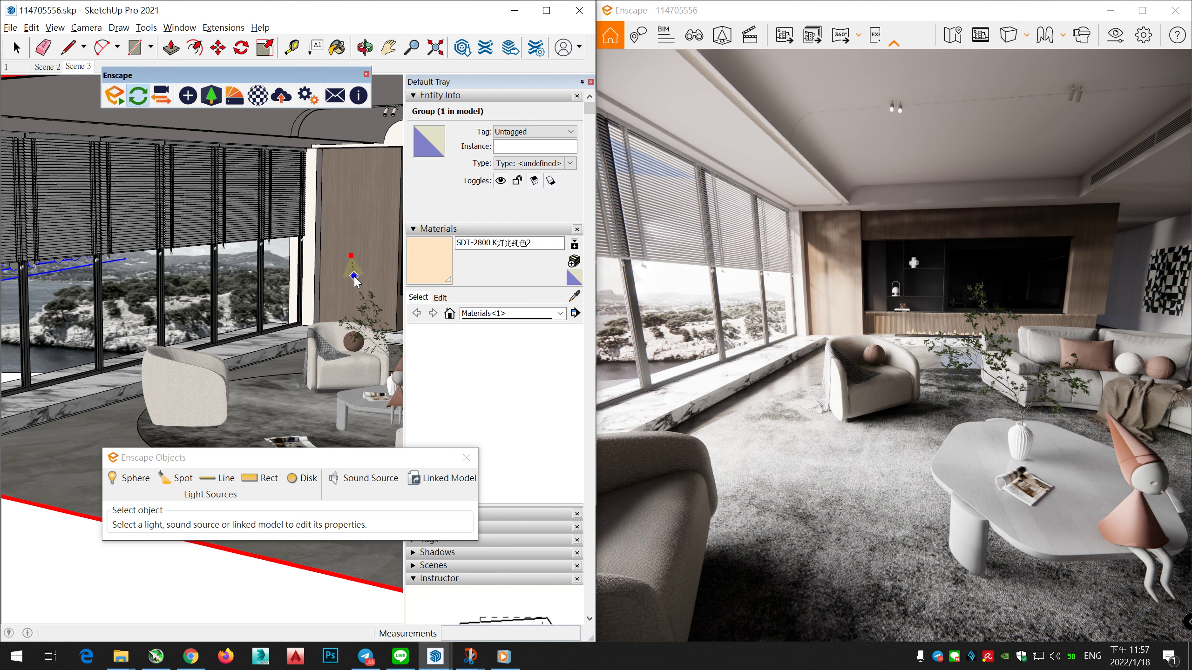
click(352, 282)
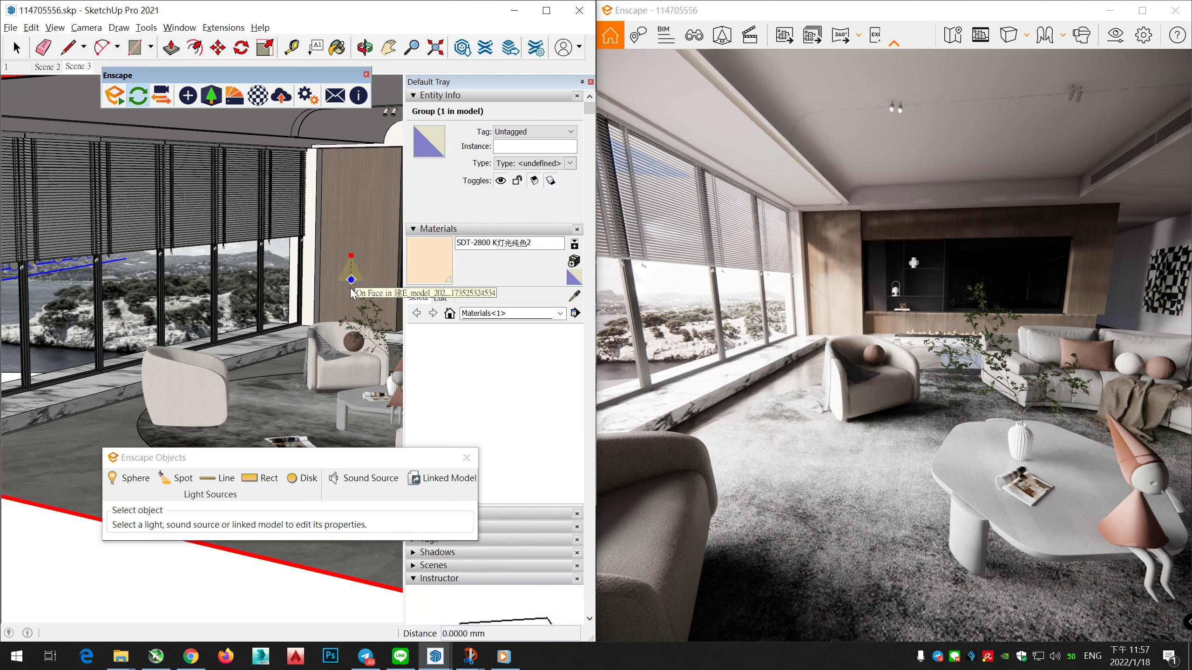
click(353, 292)
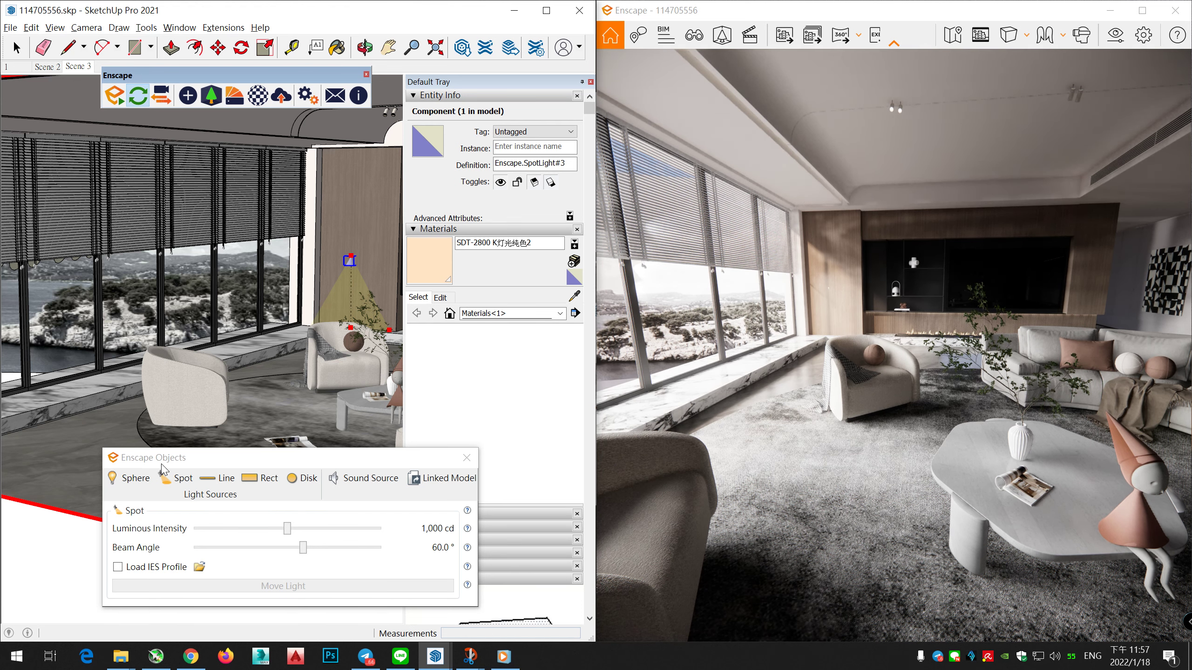
Move the new spot light from the wood wall over to the armchair and raise it about 1051 mm
click(218, 47)
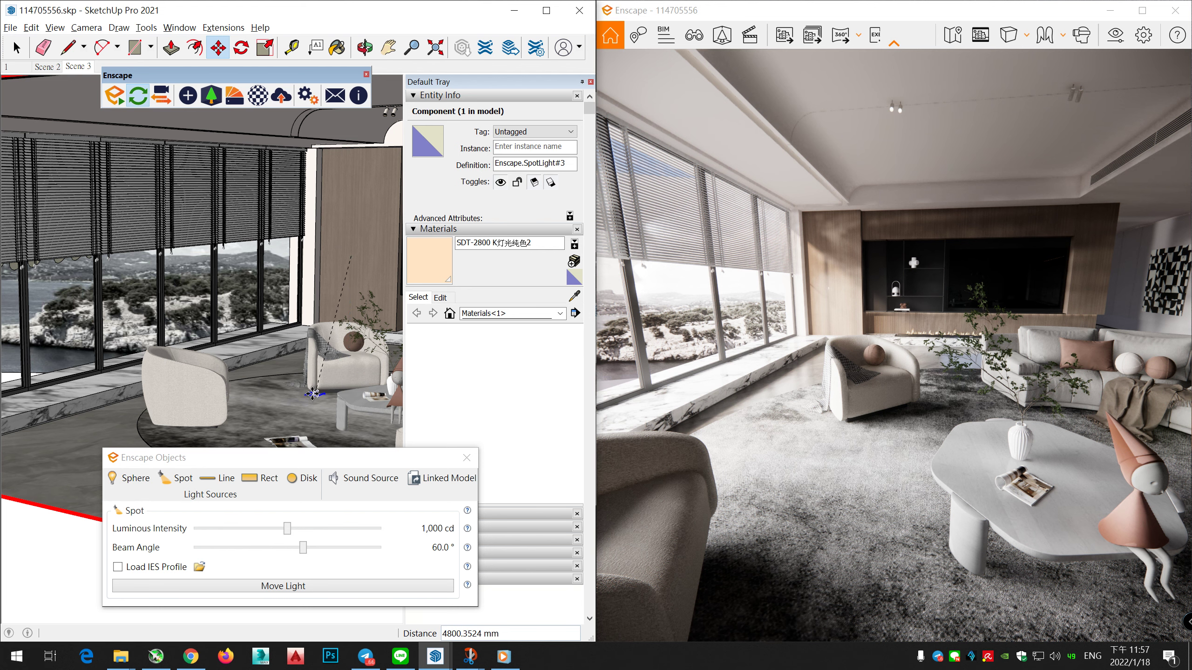
click(312, 394)
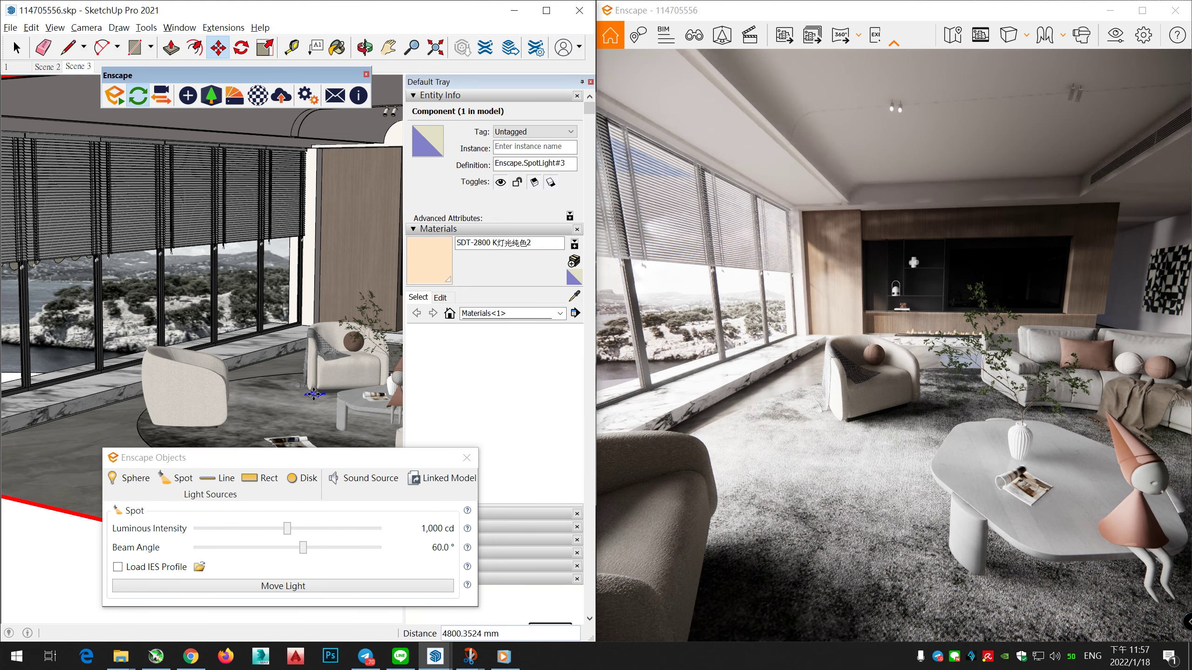
click(341, 346)
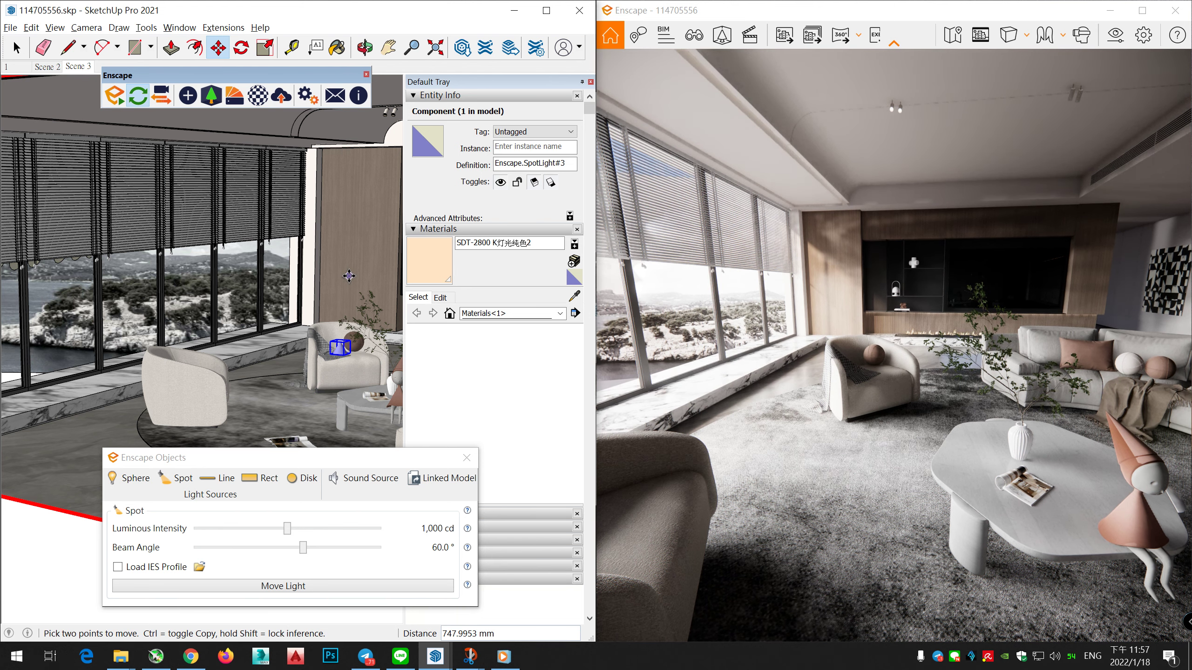
click(349, 220)
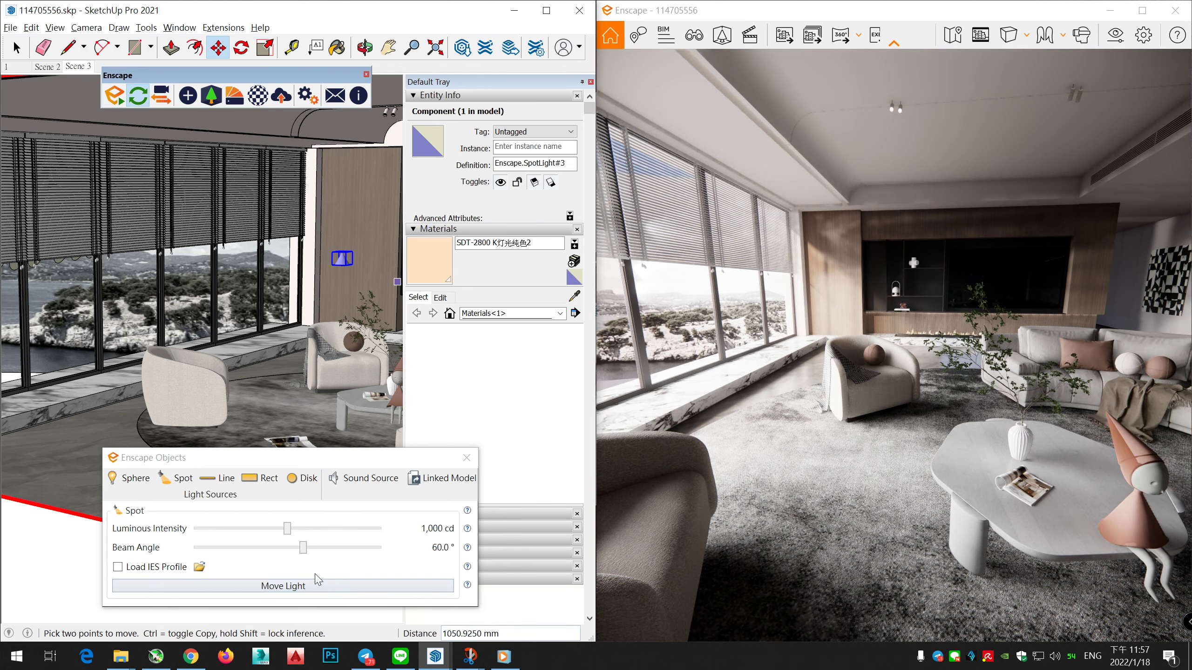
Set the interior spot light's beam angle to 88.5° and its luminous intensity to about 64,005 cd
drag(309, 555, 371, 558)
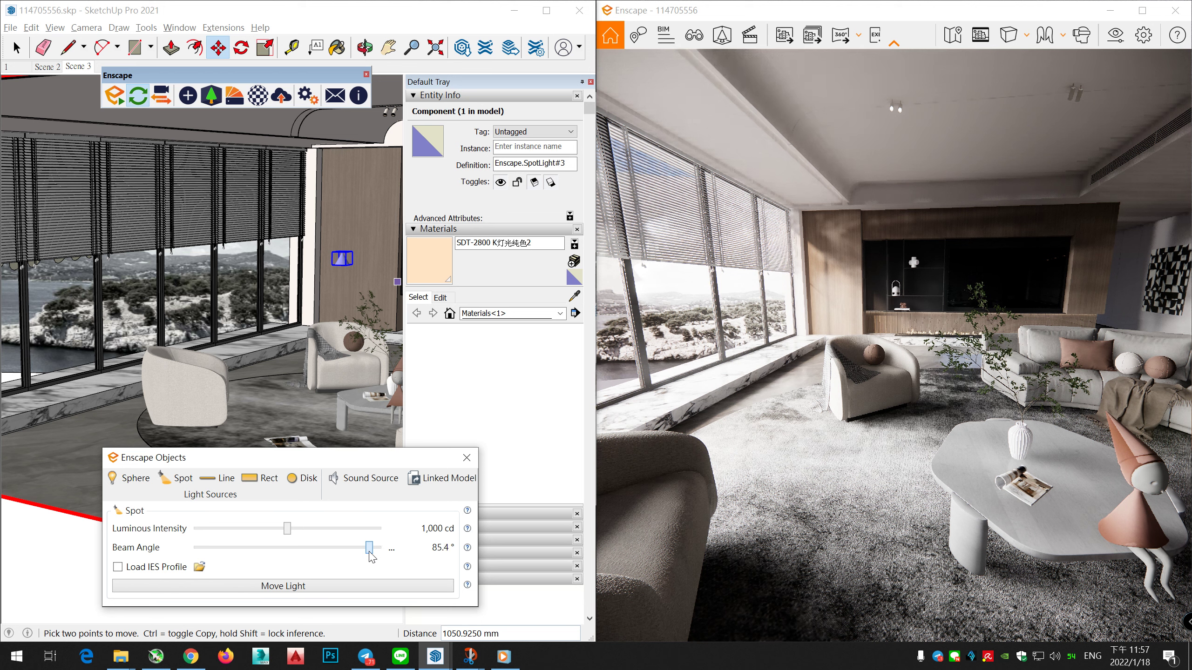
click(425, 556)
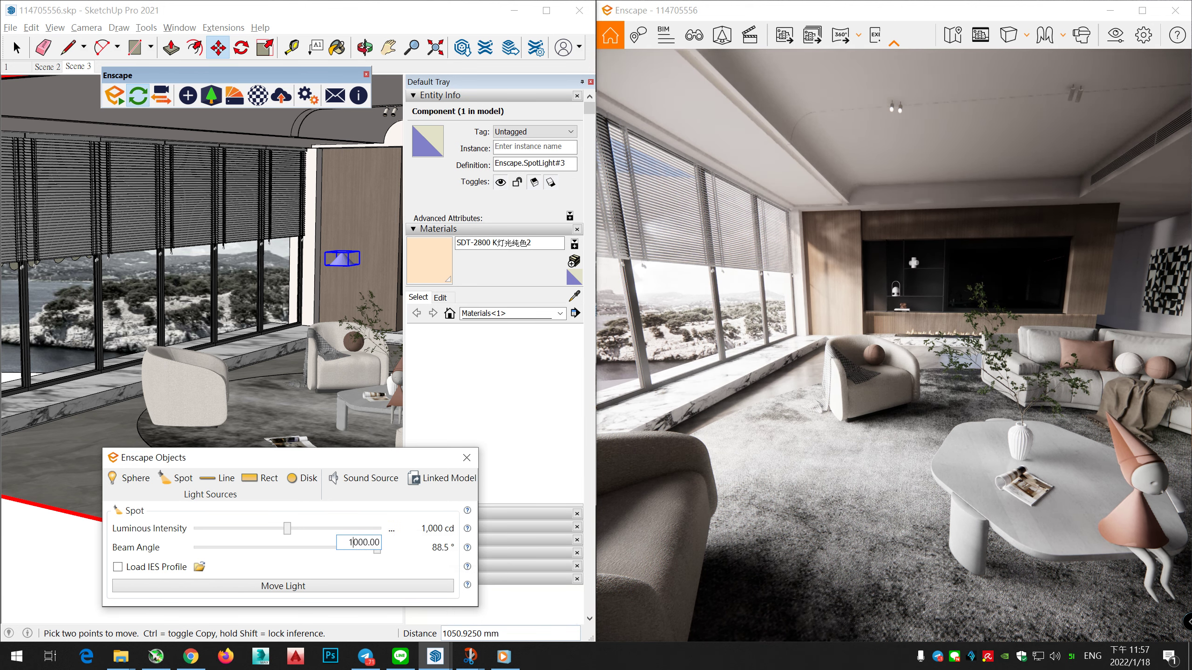
key(Return)
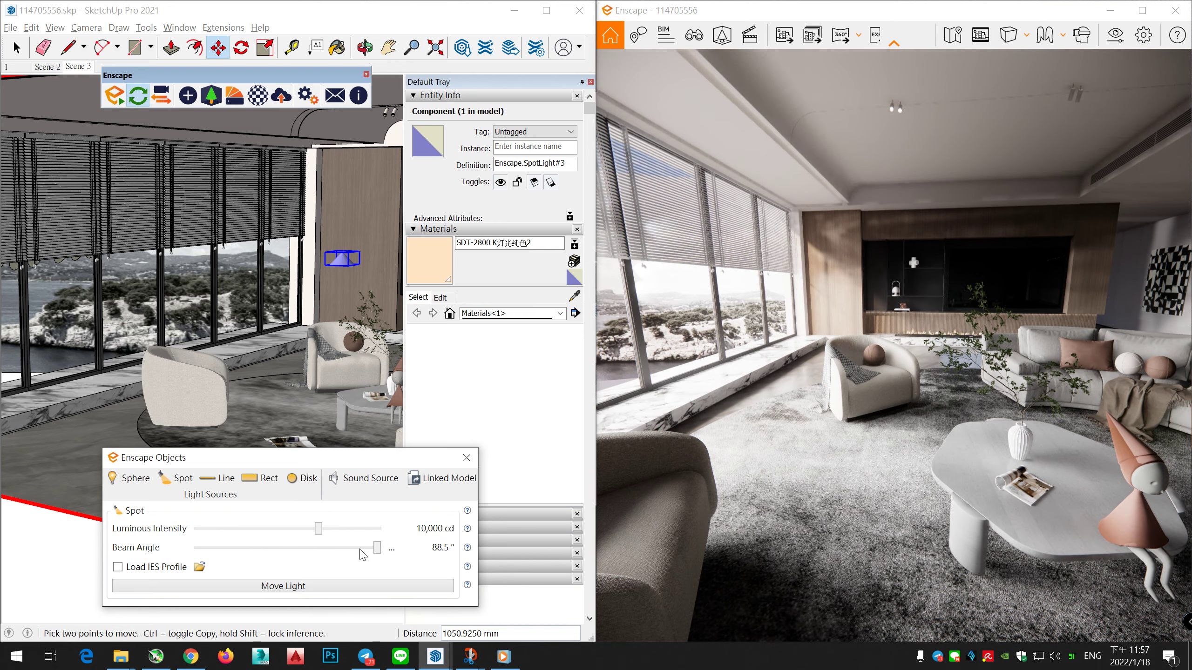
drag(320, 535, 336, 535)
scroll(892, 358, up, 3)
scroll(885, 356, down, 1)
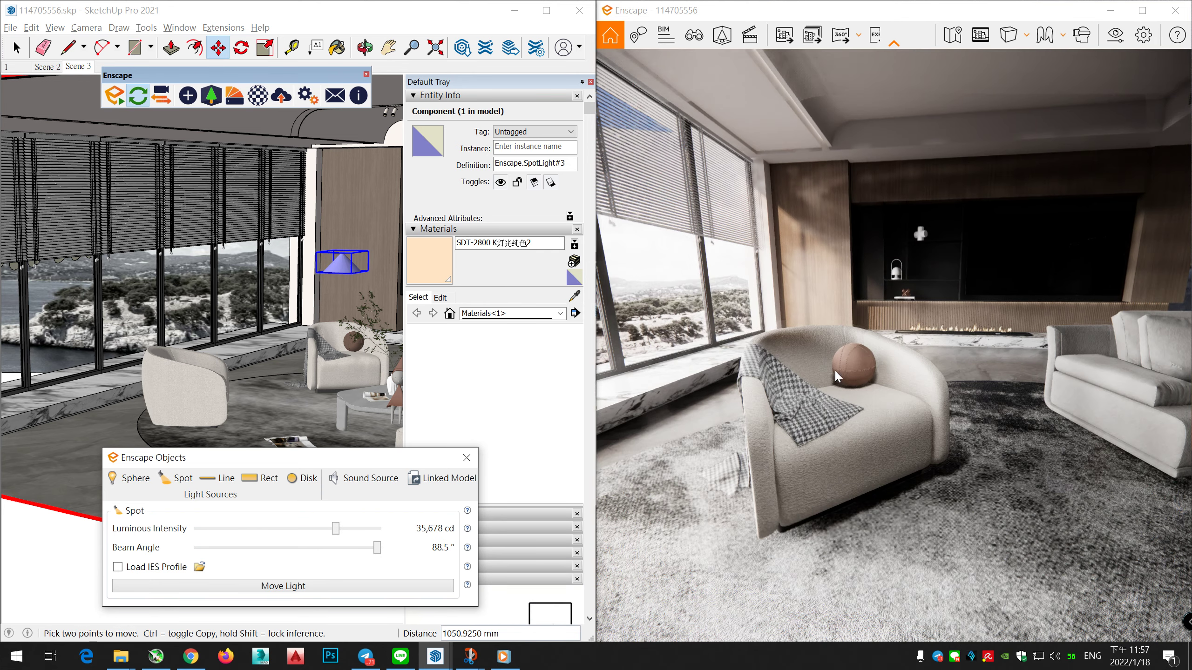
drag(353, 541, 350, 540)
mouse_move(823, 452)
right_down()
mouse_move(795, 461)
mouse_move(845, 456)
right_up()
Move the interior spot light above the armchair by about 259 mm
mouse_move(309, 311)
middle_down()
mouse_move(330, 338)
mouse_move(361, 338)
mouse_move(355, 402)
middle_up()
scroll(331, 338, up, 1)
scroll(361, 338, up, 1)
click(357, 378)
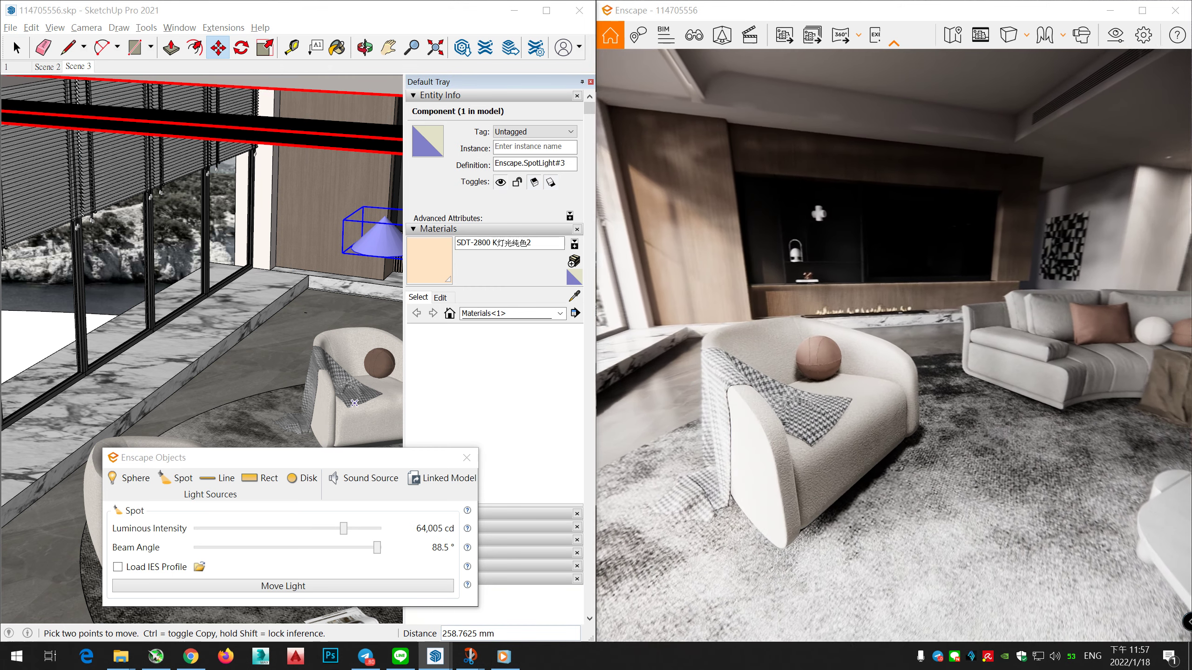
Set the spot light's luminous intensity to about 27,100 cd and check the armchair and rug in the render
drag(343, 529, 332, 534)
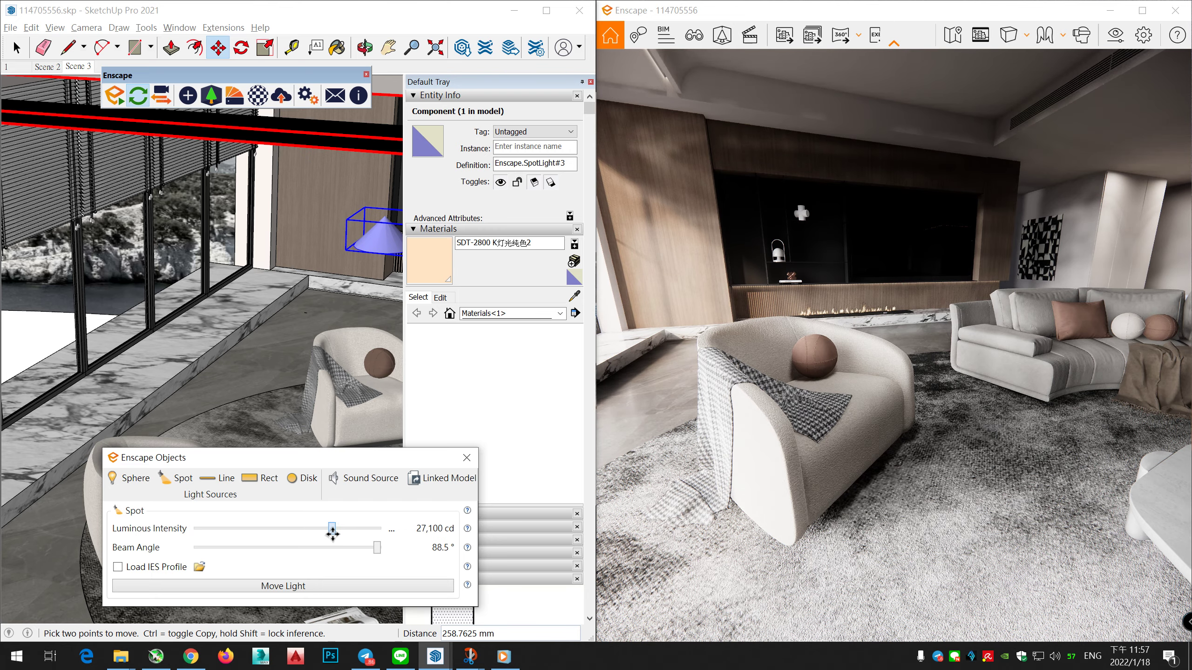
scroll(899, 458, down, 3)
mouse_move(899, 458)
right_down()
mouse_move(817, 460)
mouse_move(901, 444)
right_up()
scroll(901, 444, down, 4)
scroll(901, 444, up, 4)
scroll(899, 443, down, 4)
scroll(900, 443, up, 4)
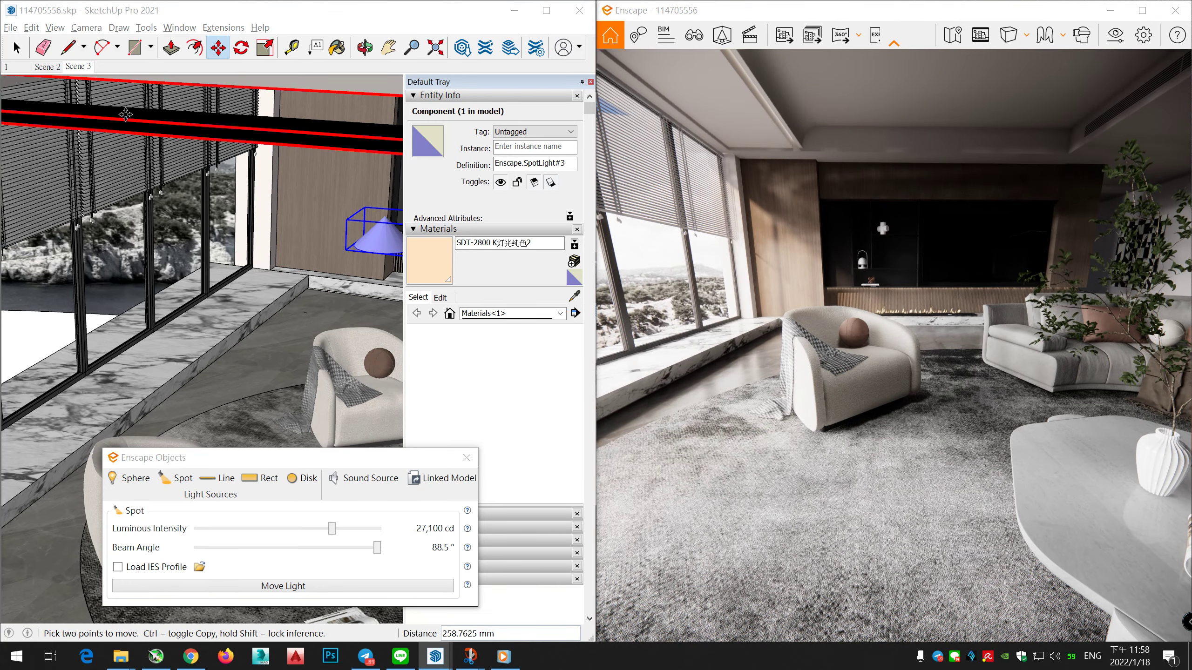
Copy the interior spot light to a higher position in front of the wood panel above the media wall
click(16, 48)
mouse_move(293, 326)
middle_down()
mouse_move(218, 307)
mouse_move(214, 323)
middle_up()
click(219, 48)
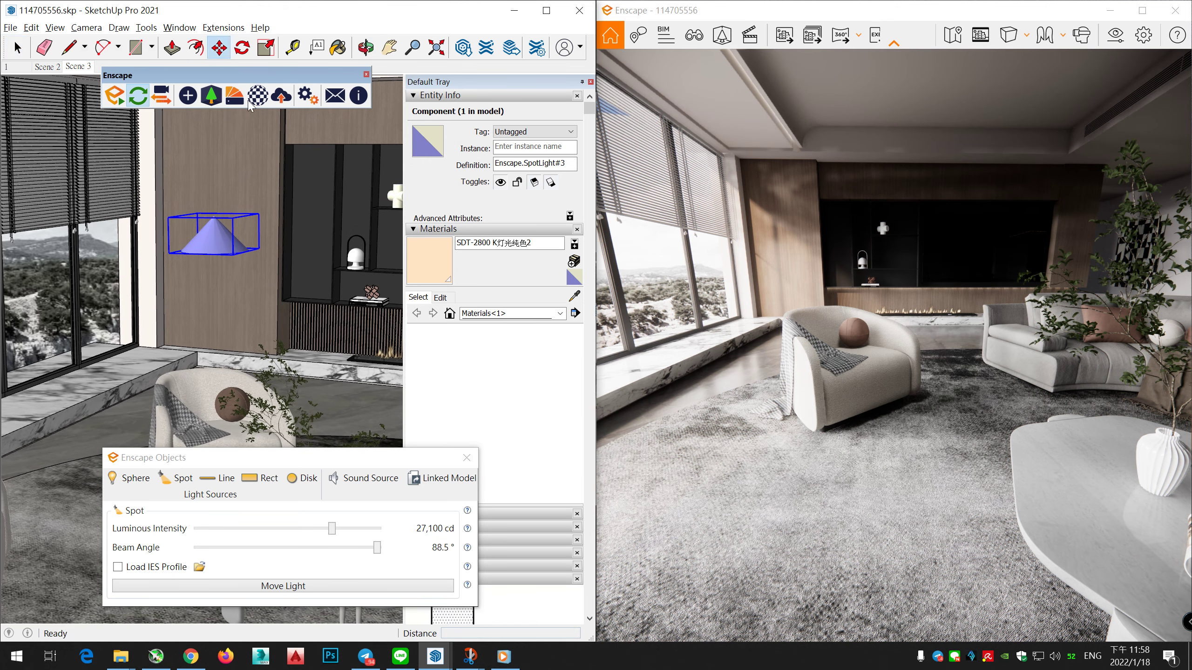
key(ctrl)
click(216, 232)
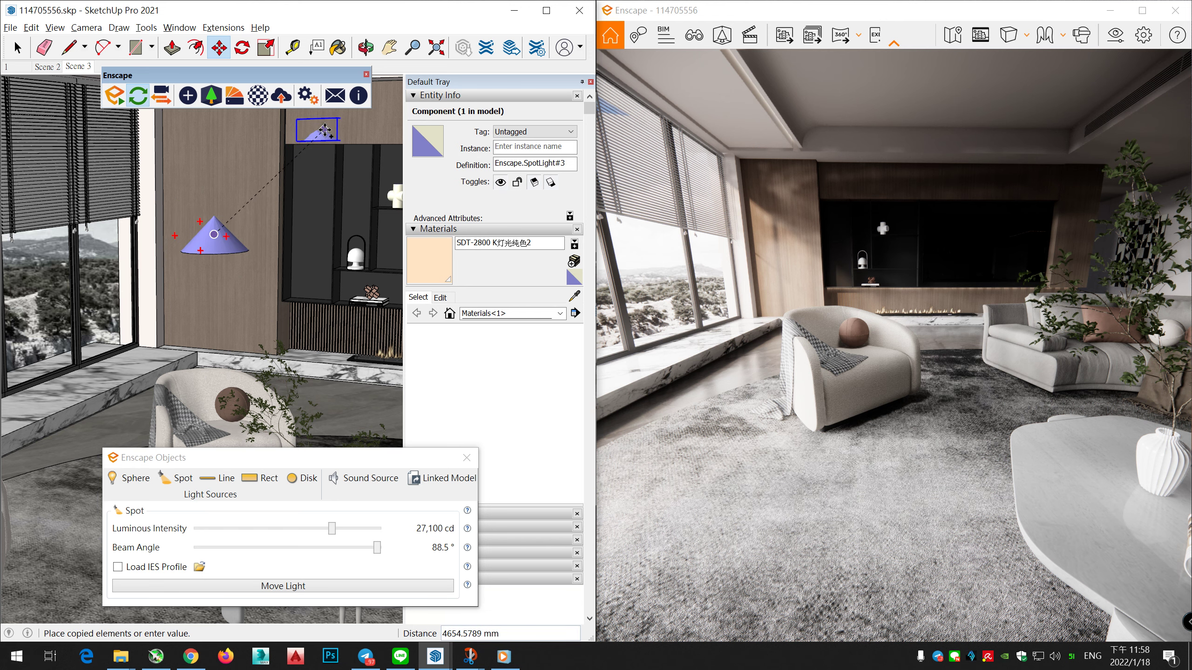
click(323, 119)
Set the luminous intensity shared by both interior spot lights to about 43,851 cd
mouse_move(322, 120)
middle_down()
mouse_move(185, 407)
mouse_move(203, 407)
middle_up()
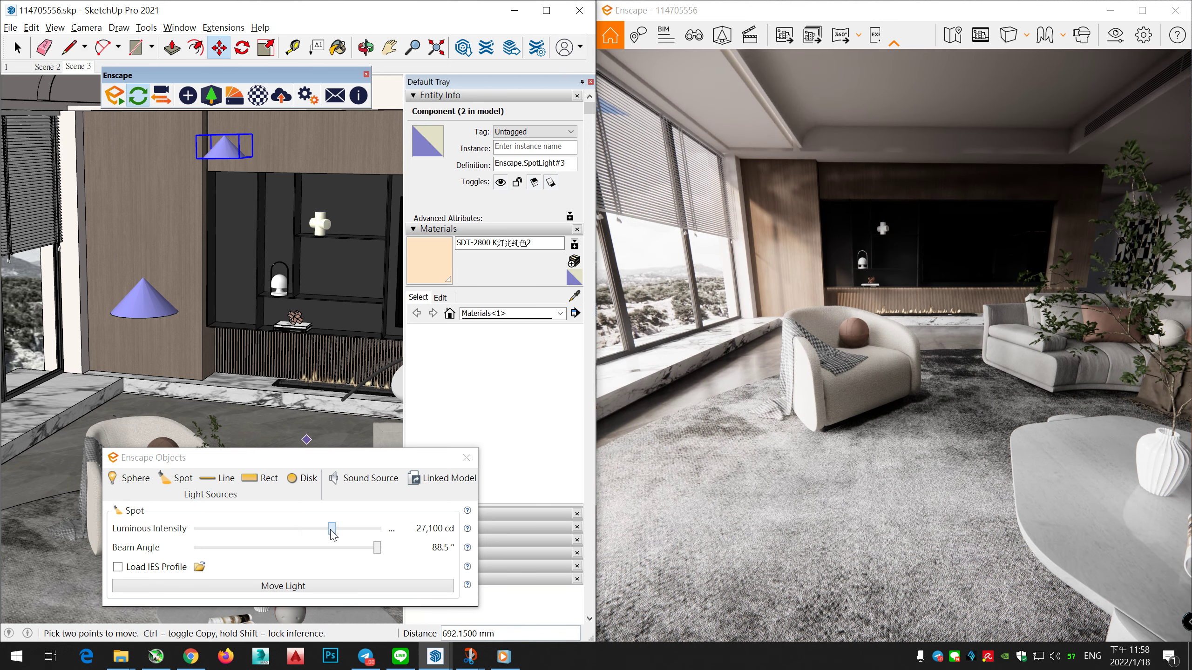
key(space)
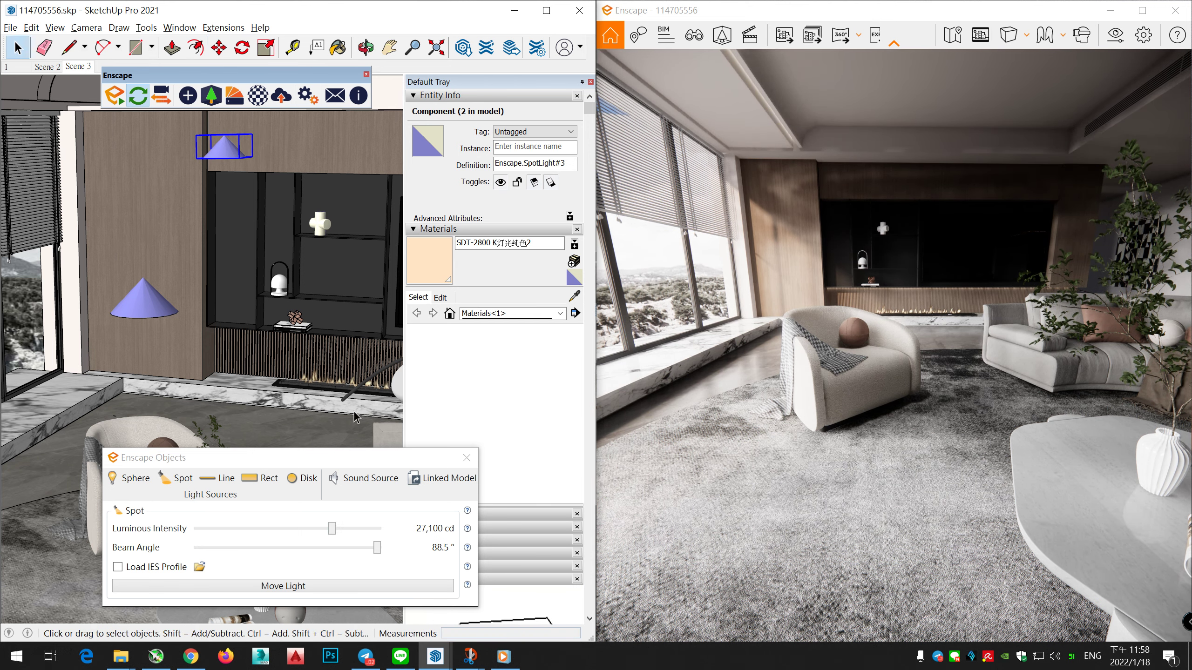
drag(332, 530, 339, 530)
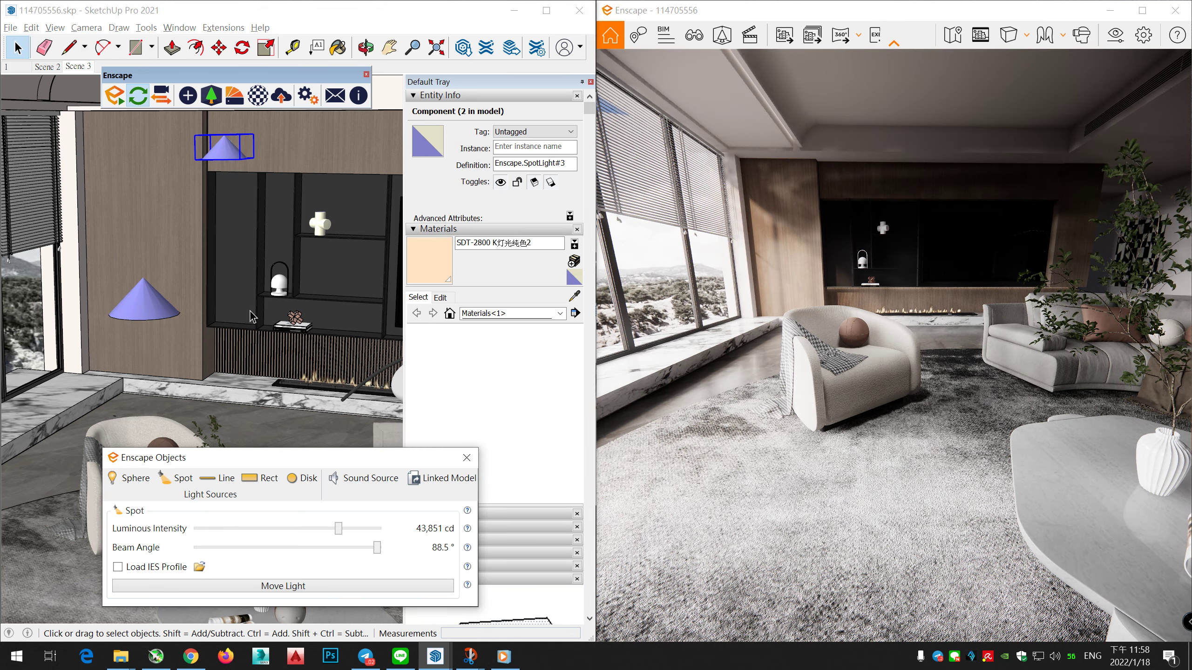
Return to Scene 3 and move the copied spot light about 312 mm towards the ceiling edge
mouse_move(277, 303)
middle_down()
mouse_move(168, 329)
mouse_move(223, 362)
mouse_move(293, 375)
middle_up()
scroll(184, 349, up, 3)
shift+middle_drag(183, 349, 395, 358)
scroll(231, 346, down, 2)
middle_drag(231, 346, 324, 343)
shift+middle_drag(164, 321, 396, 379)
scroll(246, 337, up, 2)
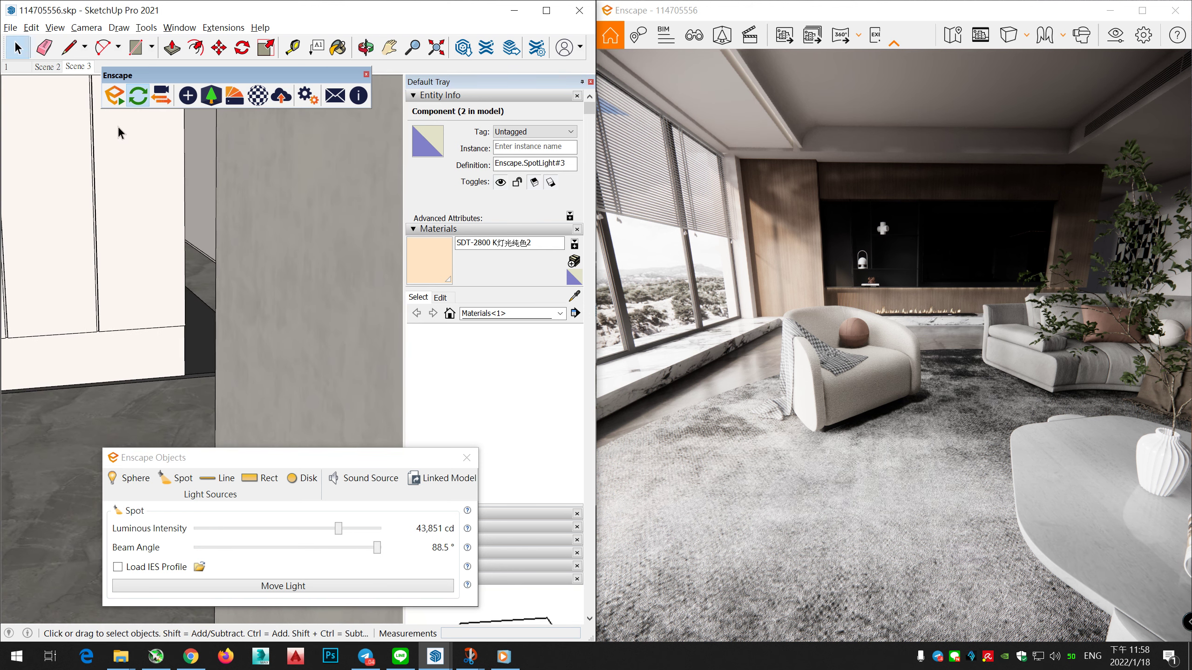
click(78, 67)
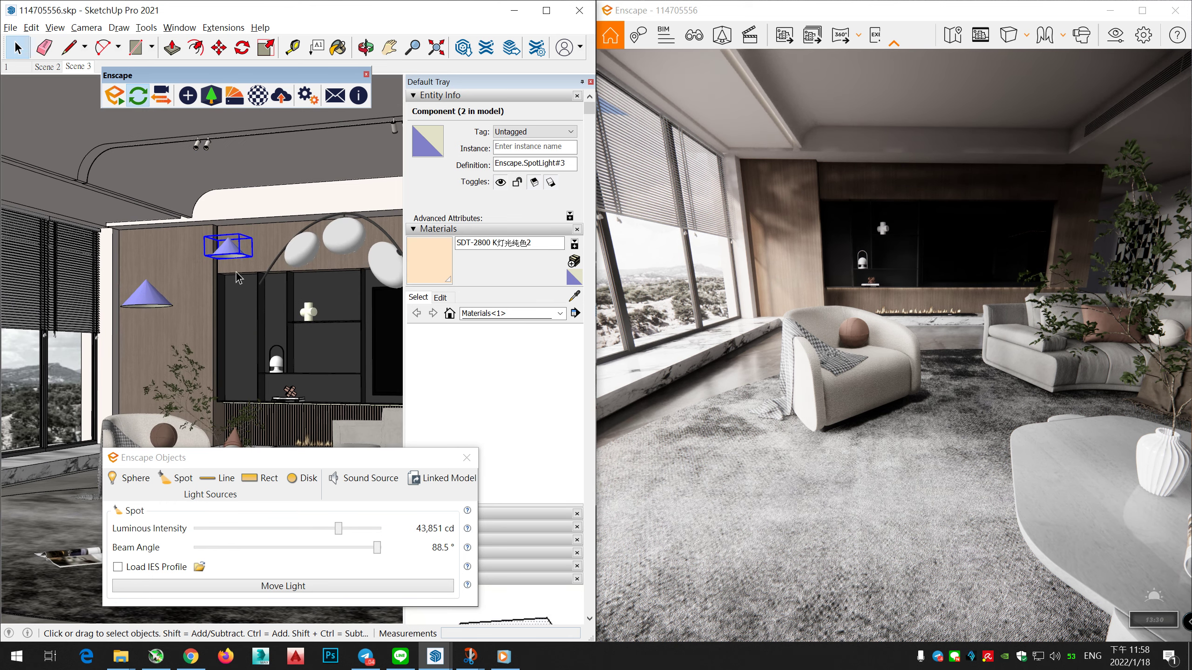
click(219, 51)
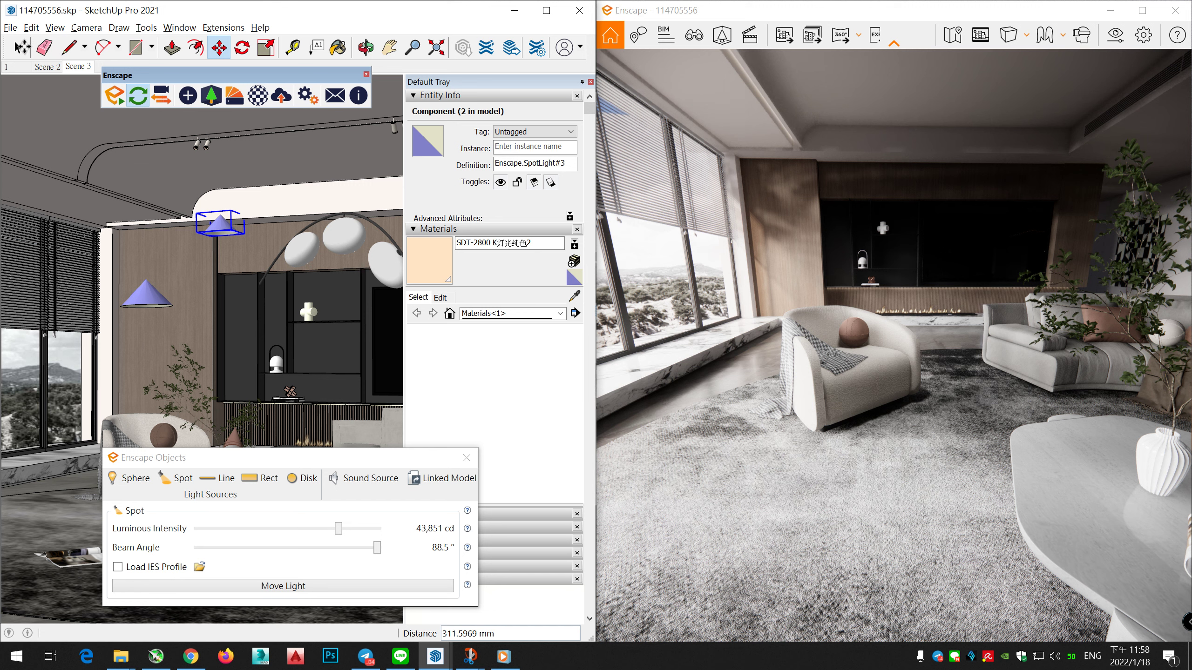
click(21, 48)
Make the copied spot light unique and set its luminous intensity to about 31,095 cd
double_click(220, 230)
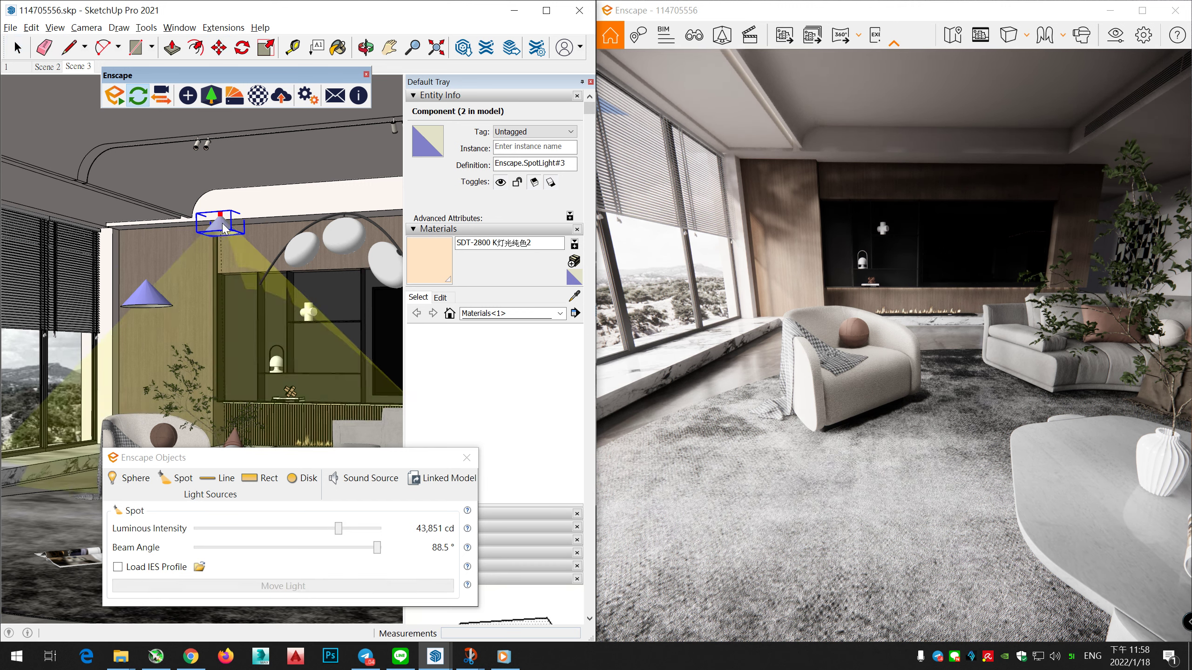
click(19, 48)
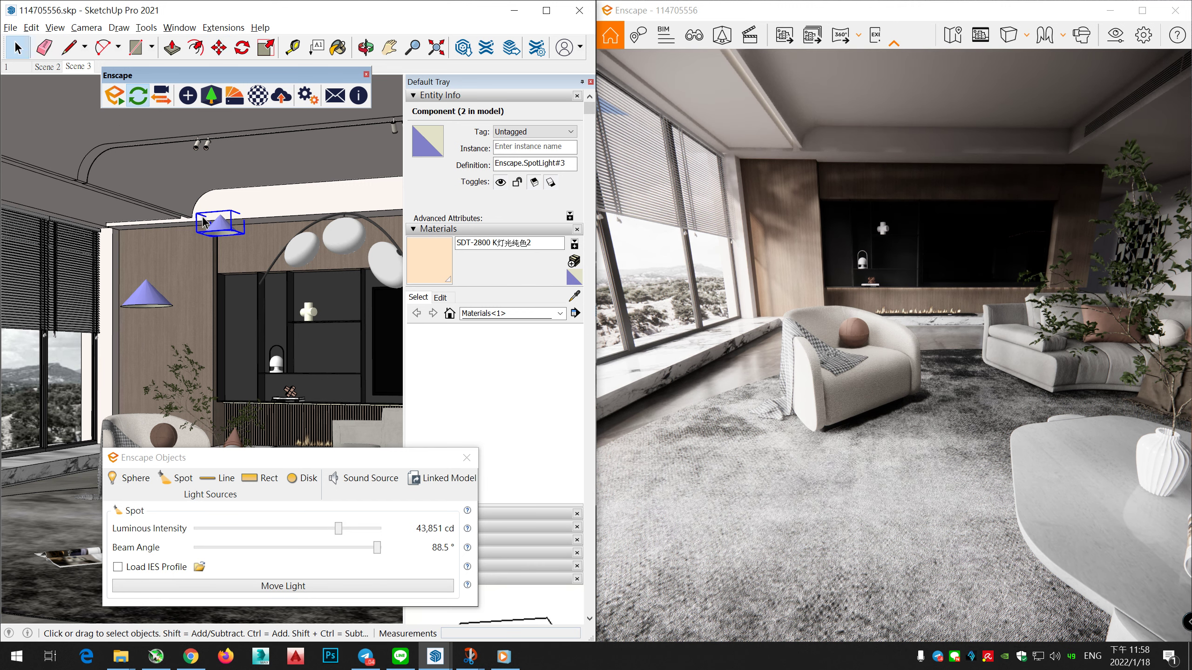
right_click(228, 236)
click(276, 333)
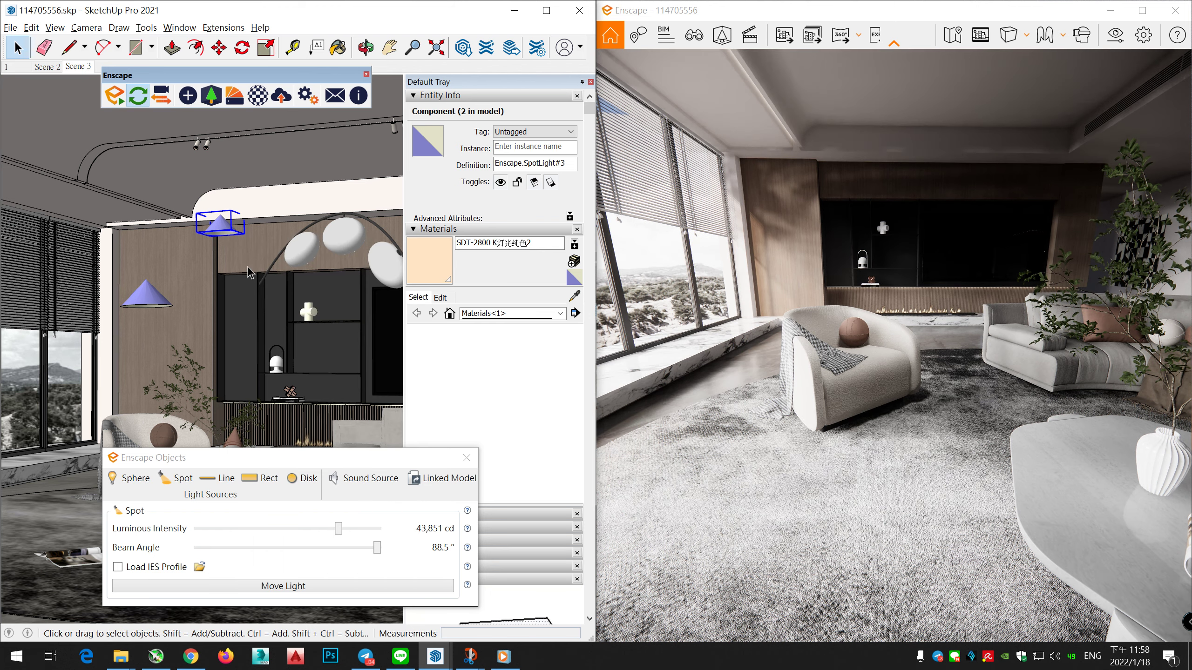
drag(334, 530, 327, 529)
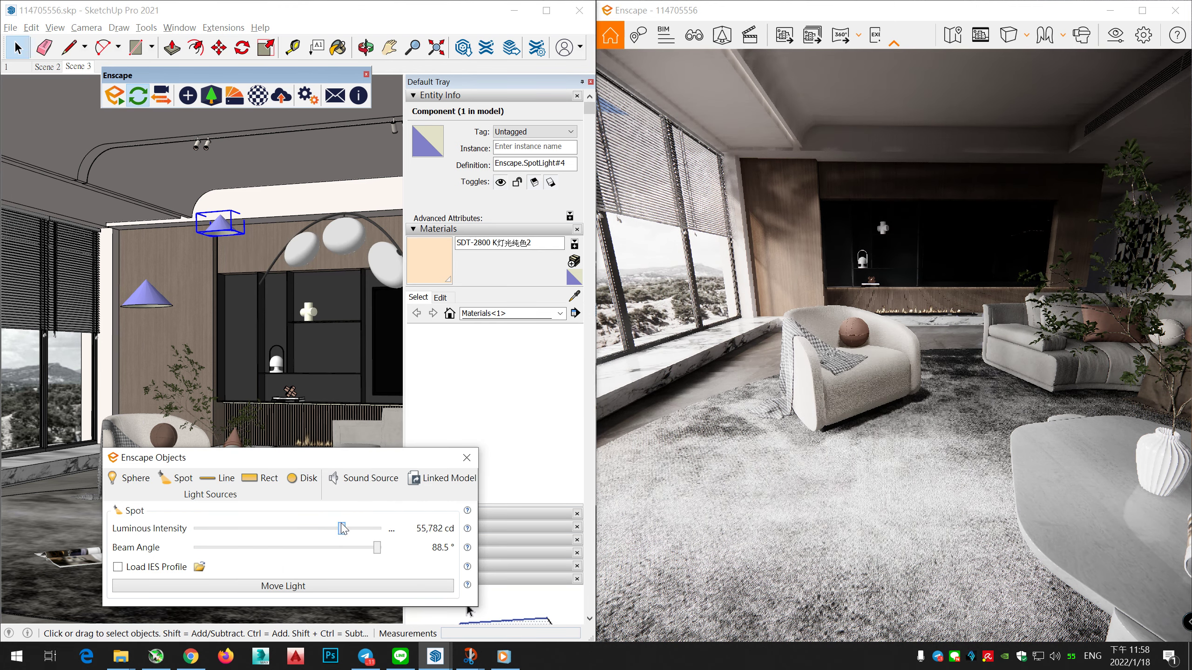
Explode the copied spot light at the ceiling edge above the media wall
click(147, 298)
right_click(148, 297)
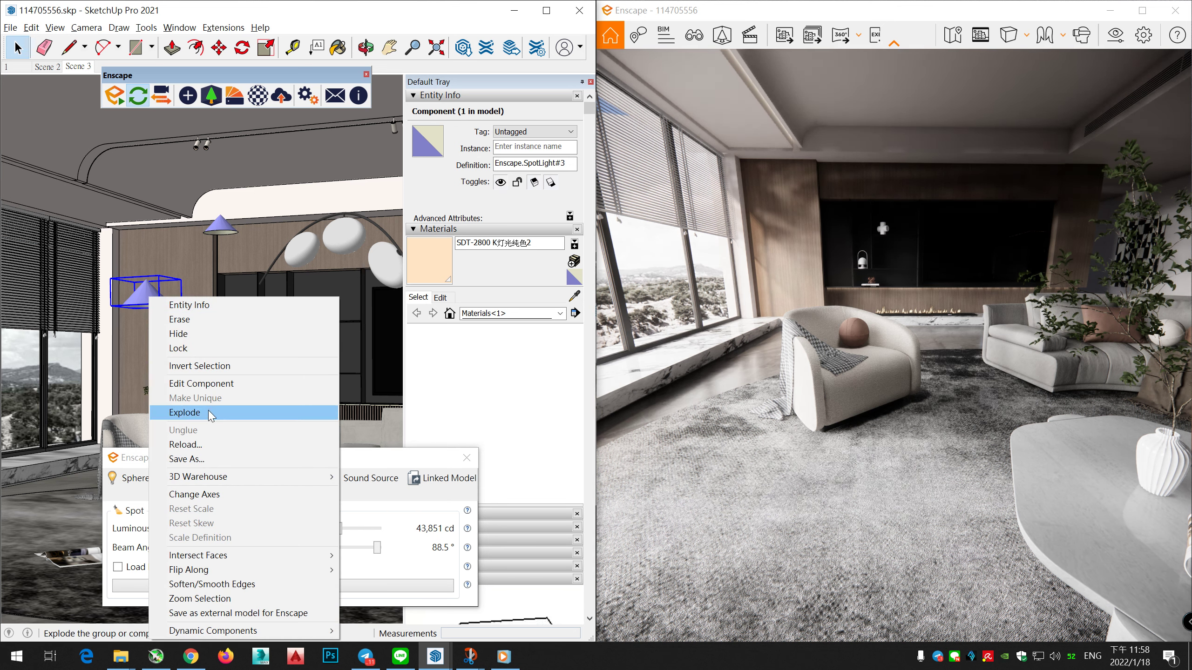
click(224, 229)
right_click(224, 230)
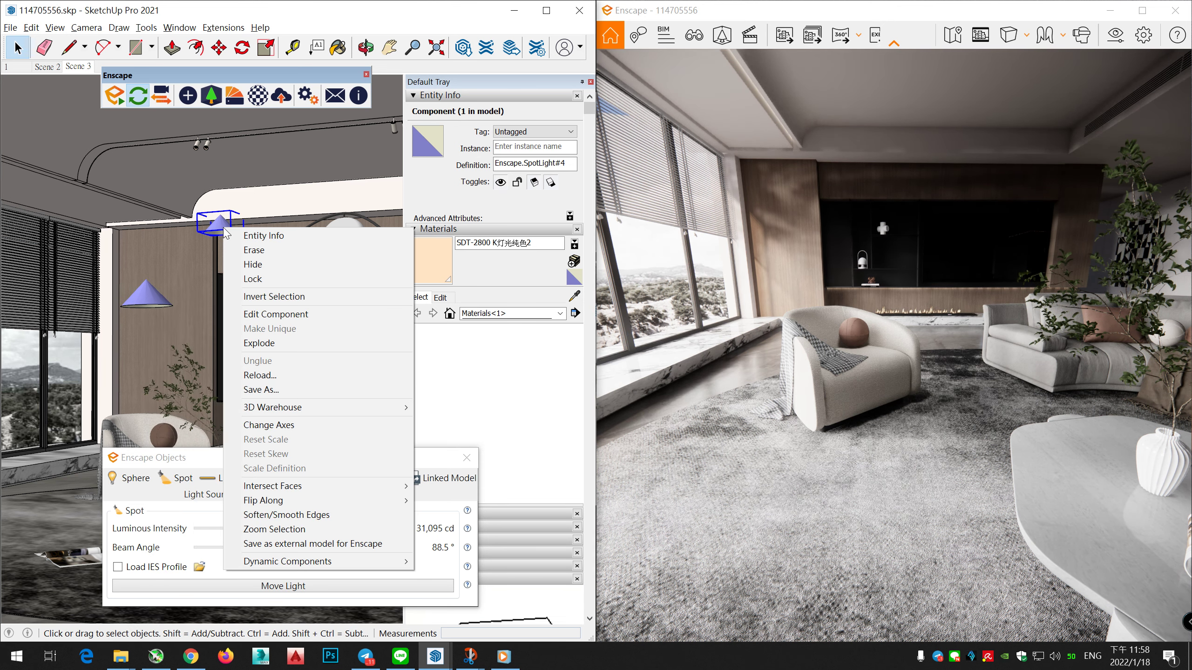
click(261, 343)
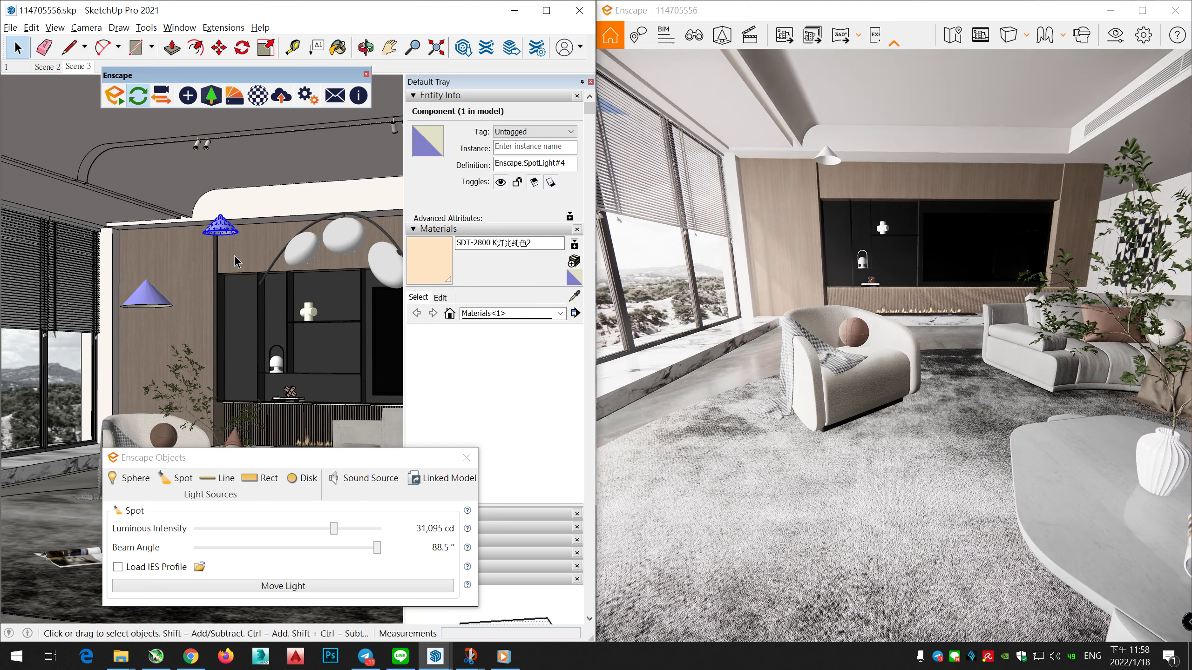
Delete the cone geometry left by the exploded spot light
middle_drag(235, 254, 227, 231)
click(227, 229)
click(228, 237)
click(227, 236)
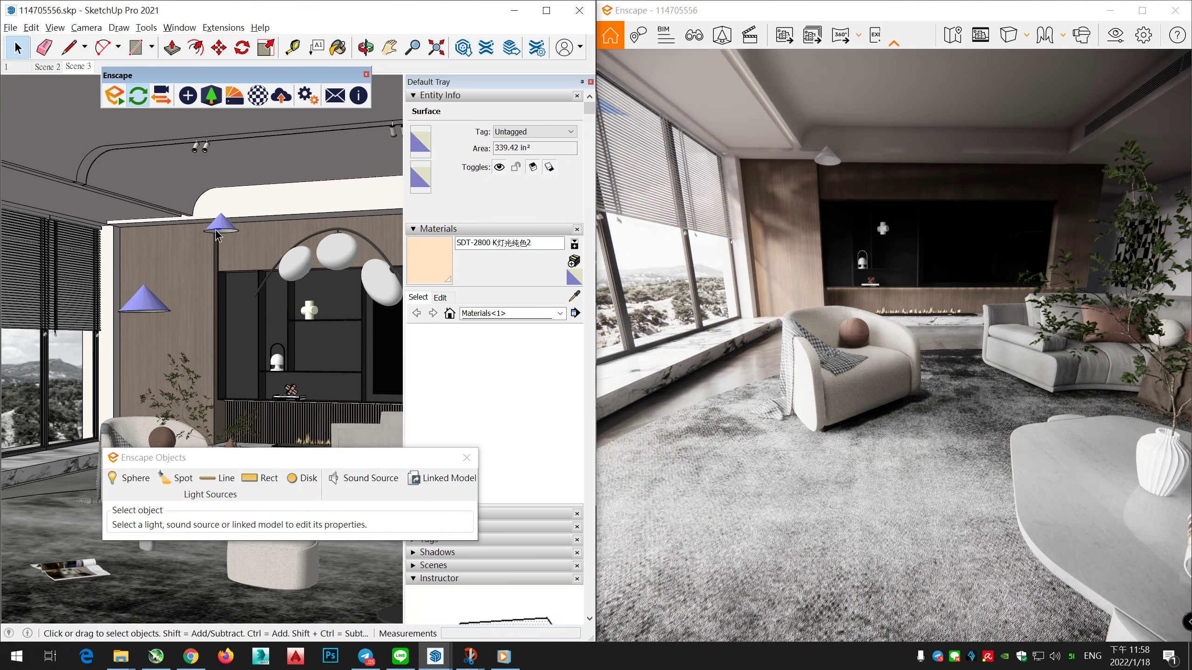
key(Delete)
Close the Enscape Objects window and move the 灯具 light component about 9.5 m from beyond the house's side wall towards the living room
scroll(225, 237, down, 3)
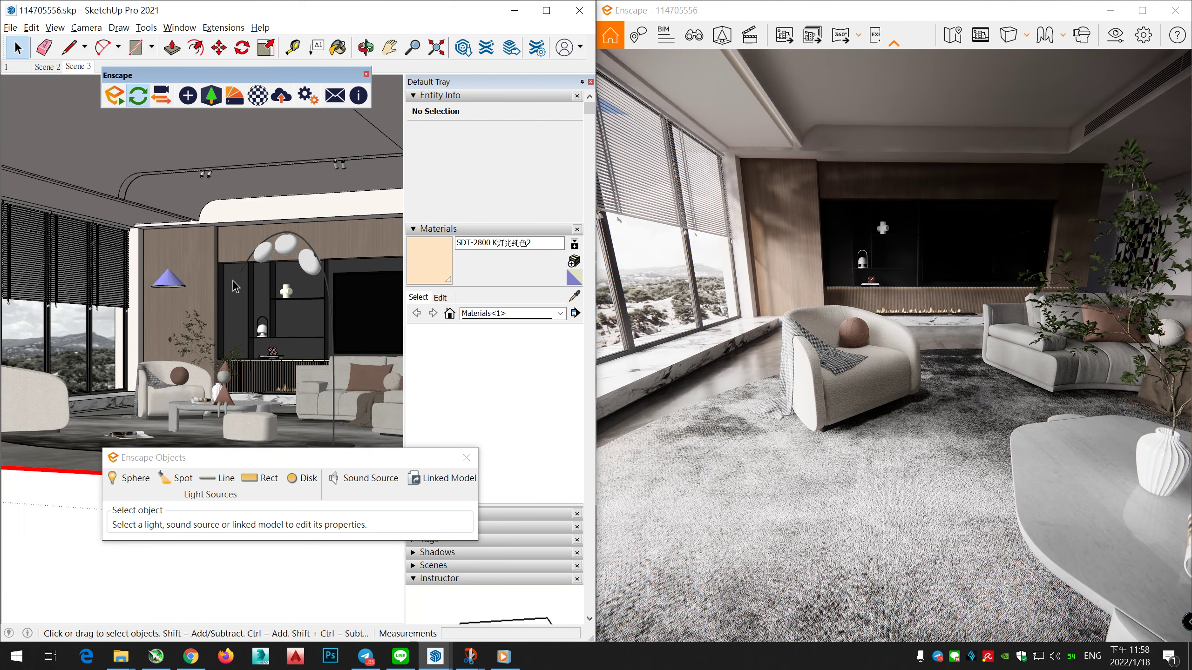
scroll(277, 319, down, 1)
click(466, 458)
mouse_move(328, 305)
middle_down()
mouse_move(277, 383)
mouse_move(99, 326)
middle_up()
scroll(100, 326, down, 10)
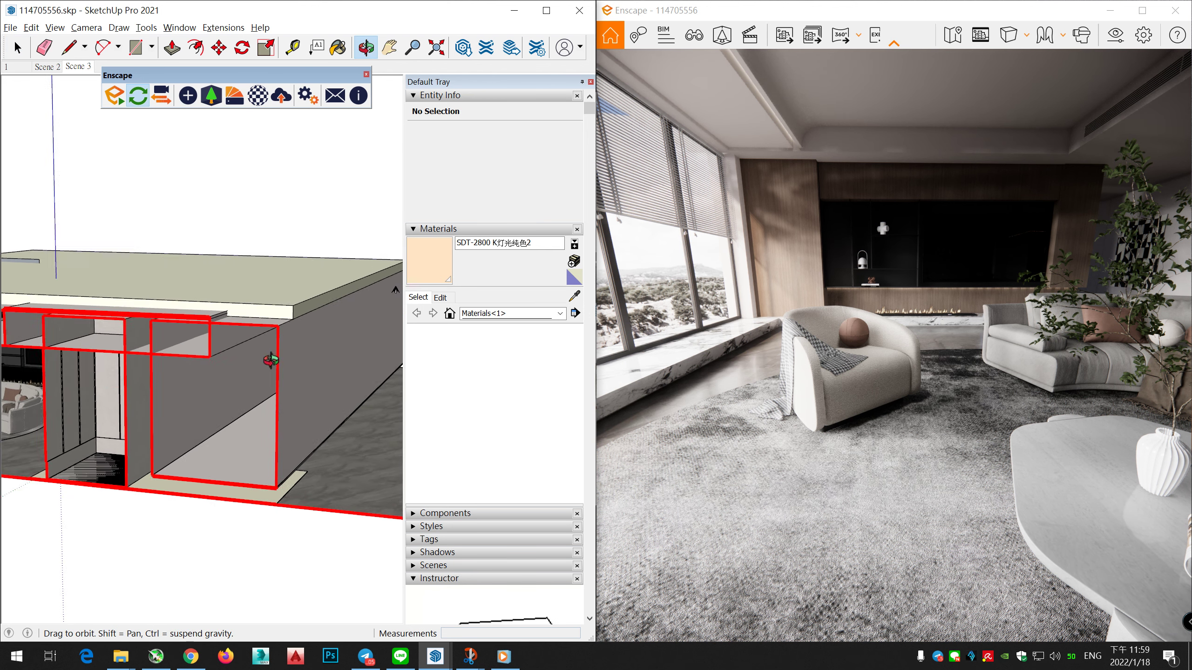
scroll(327, 374, down, 5)
scroll(363, 383, up, 3)
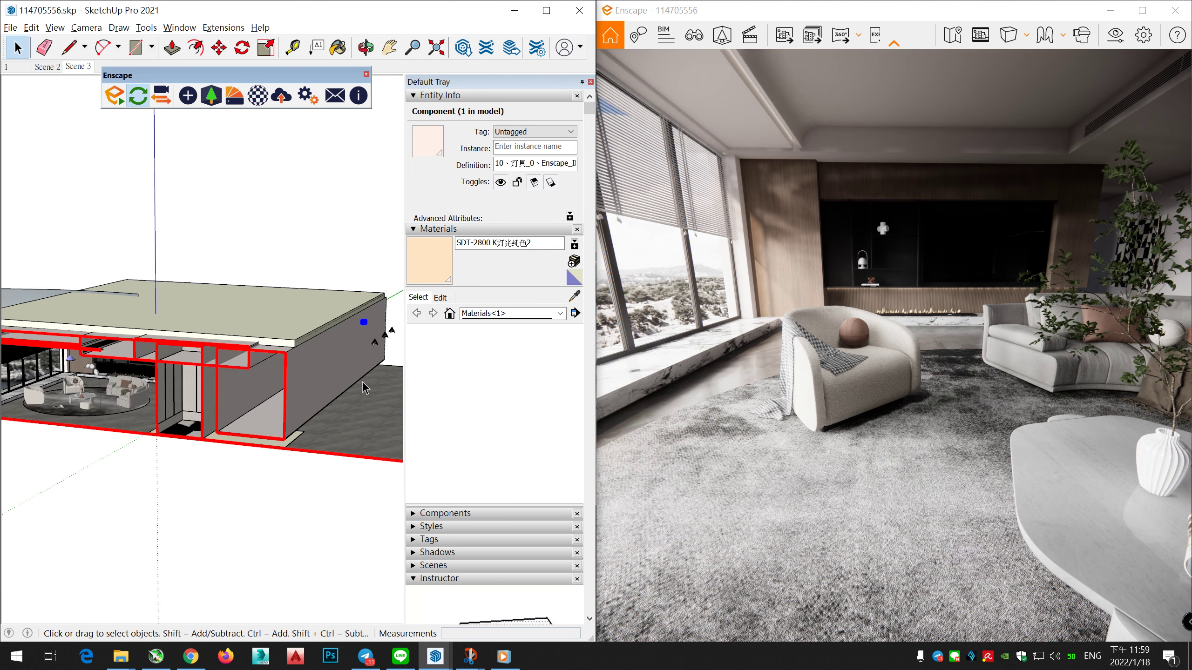
key(m)
click(388, 422)
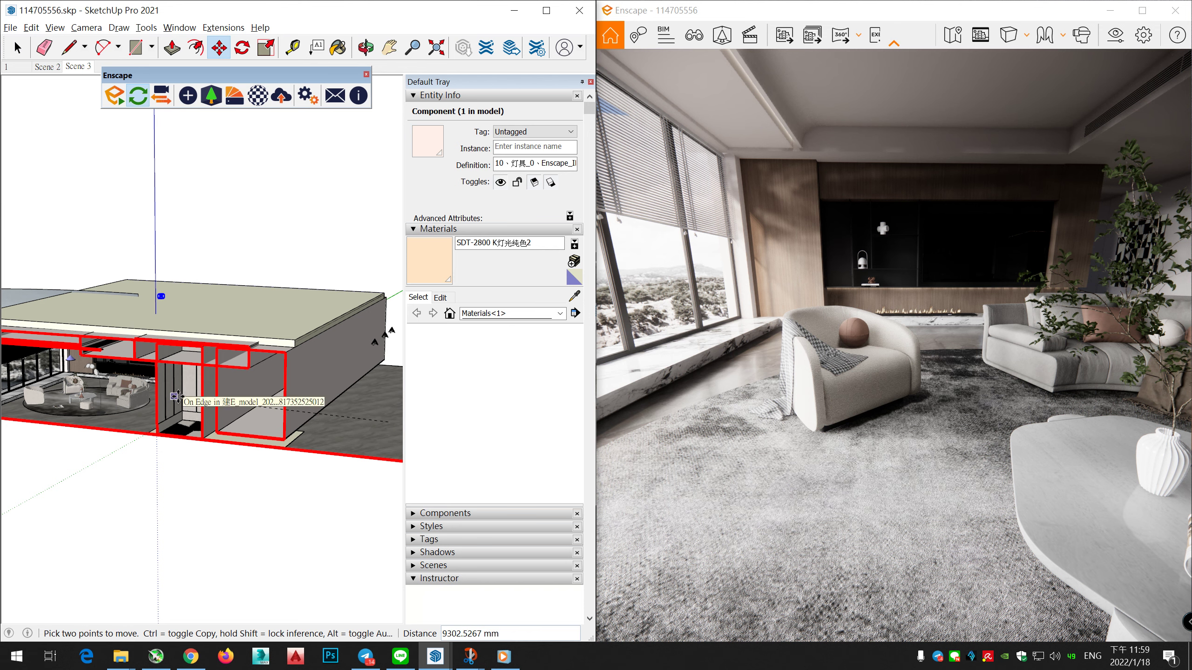
key(Escape)
mouse_move(398, 411)
shift+middle_down()
mouse_move(285, 415)
mouse_move(342, 461)
shift+middle_up()
click(372, 447)
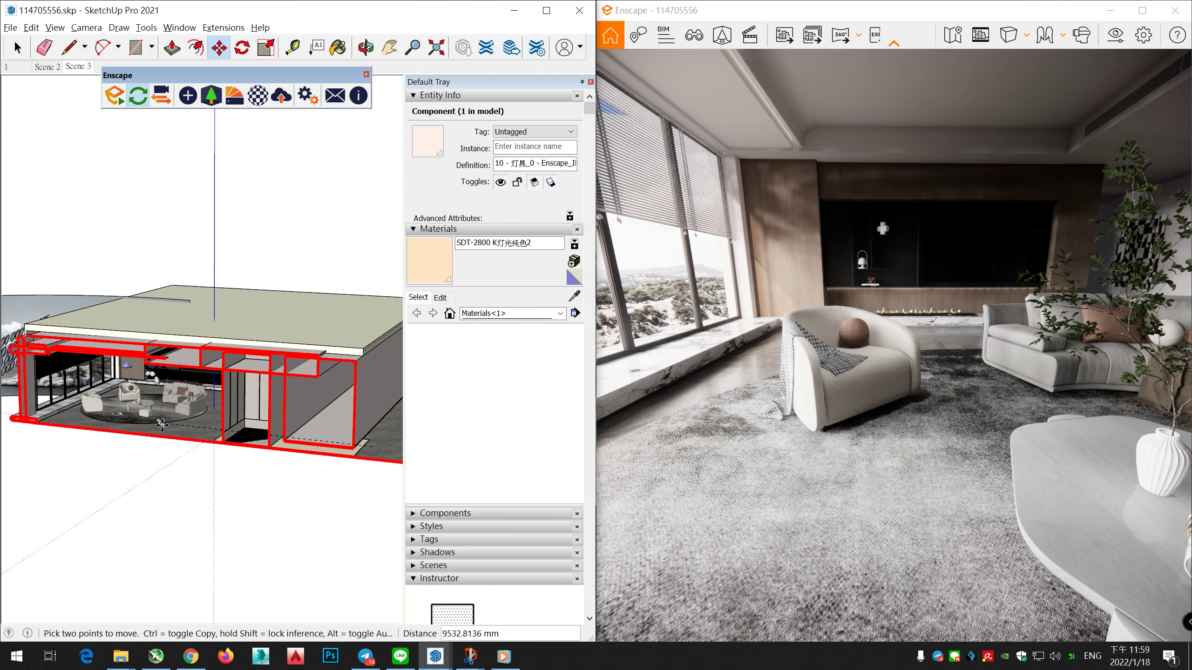
Move the 灯具 light component about 4413 mm to the ceiling edge above the media wall and adjust it by about 201 mm
scroll(132, 432, up, 10)
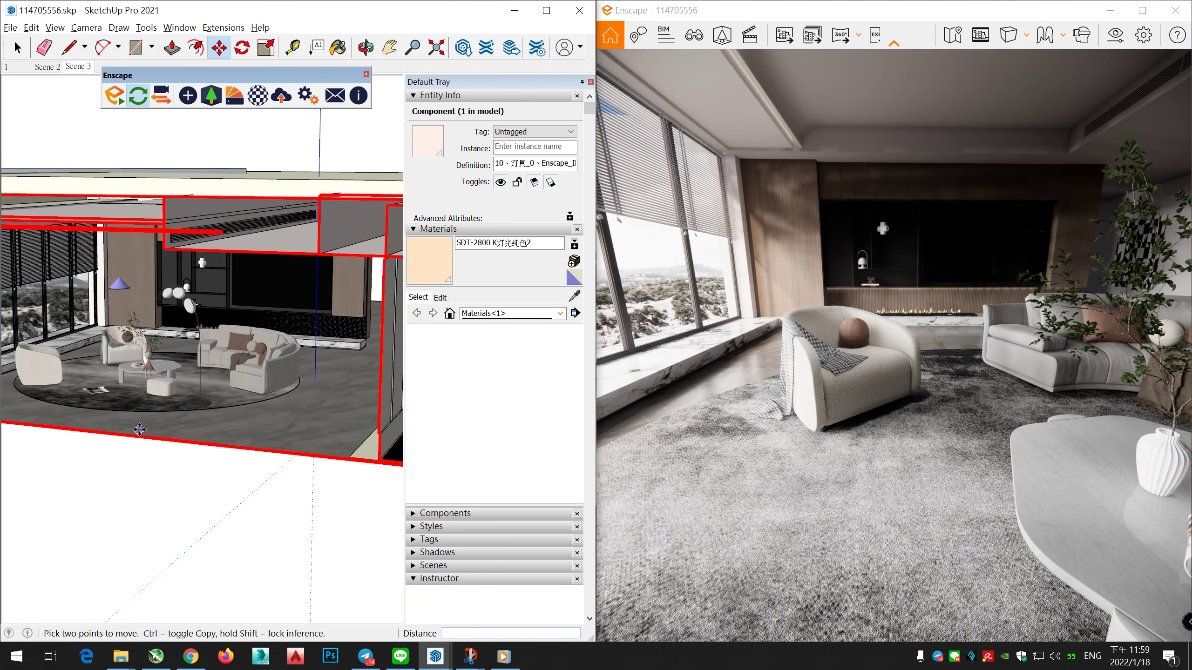
click(386, 147)
click(152, 192)
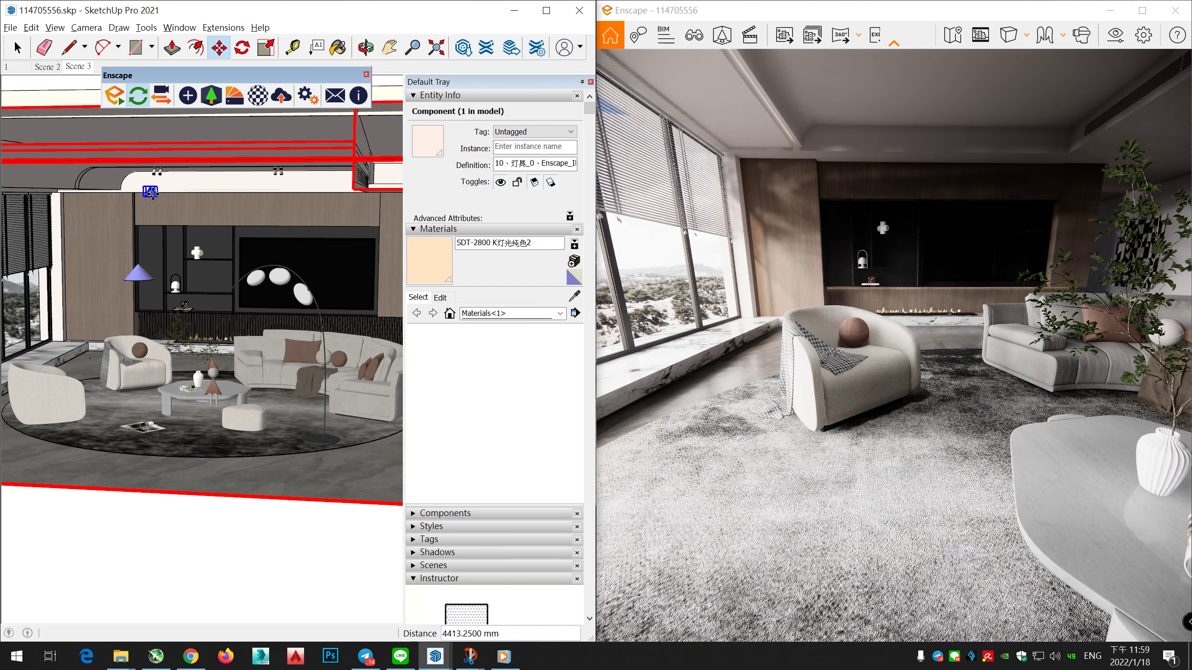
scroll(147, 216, up, 1)
mouse_move(147, 216)
middle_down()
mouse_move(191, 300)
mouse_move(196, 277)
mouse_move(173, 294)
mouse_move(197, 303)
middle_up()
scroll(199, 274, up, 3)
click(205, 304)
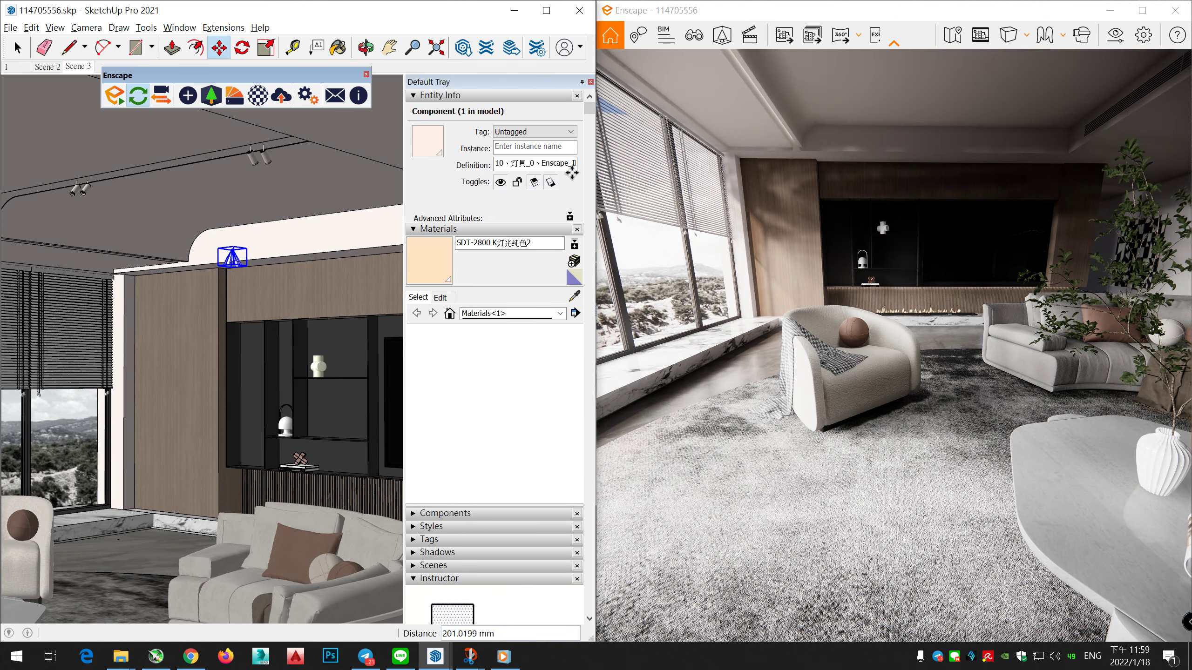
Set the Artificial Light Brightness to 99 % in Enscape's visual settings and return to Scene 3
click(1115, 34)
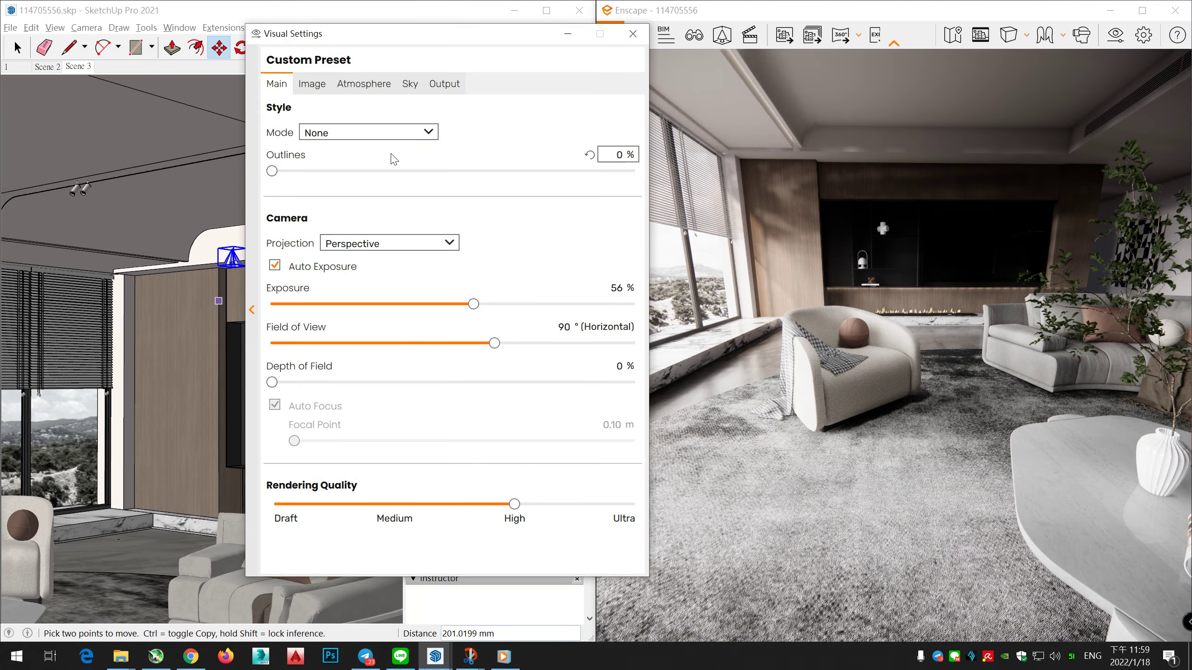
click(375, 86)
mouse_move(446, 393)
mouse_down()
mouse_move(500, 394)
mouse_move(444, 394)
mouse_up()
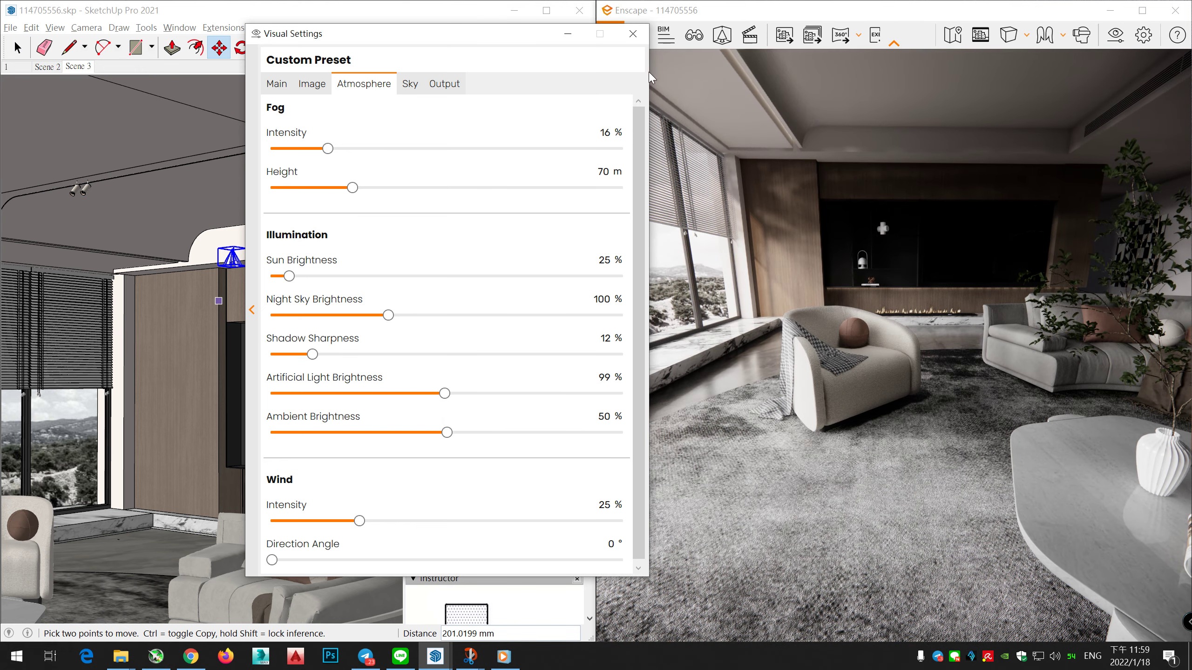
click(633, 34)
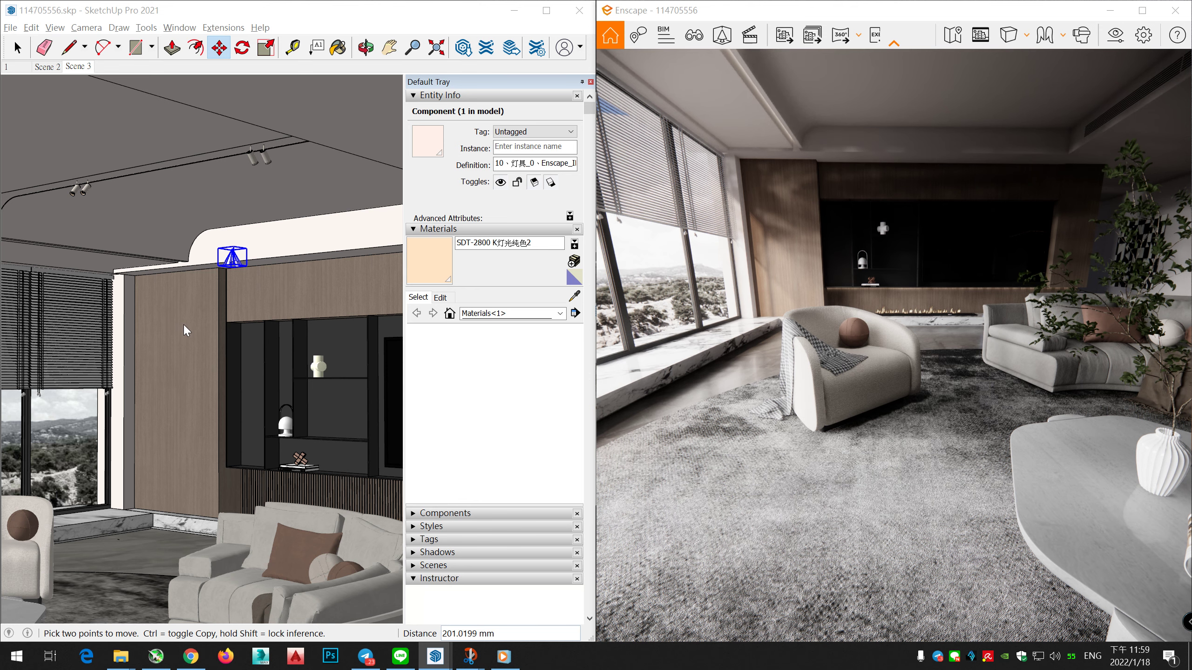
click(78, 67)
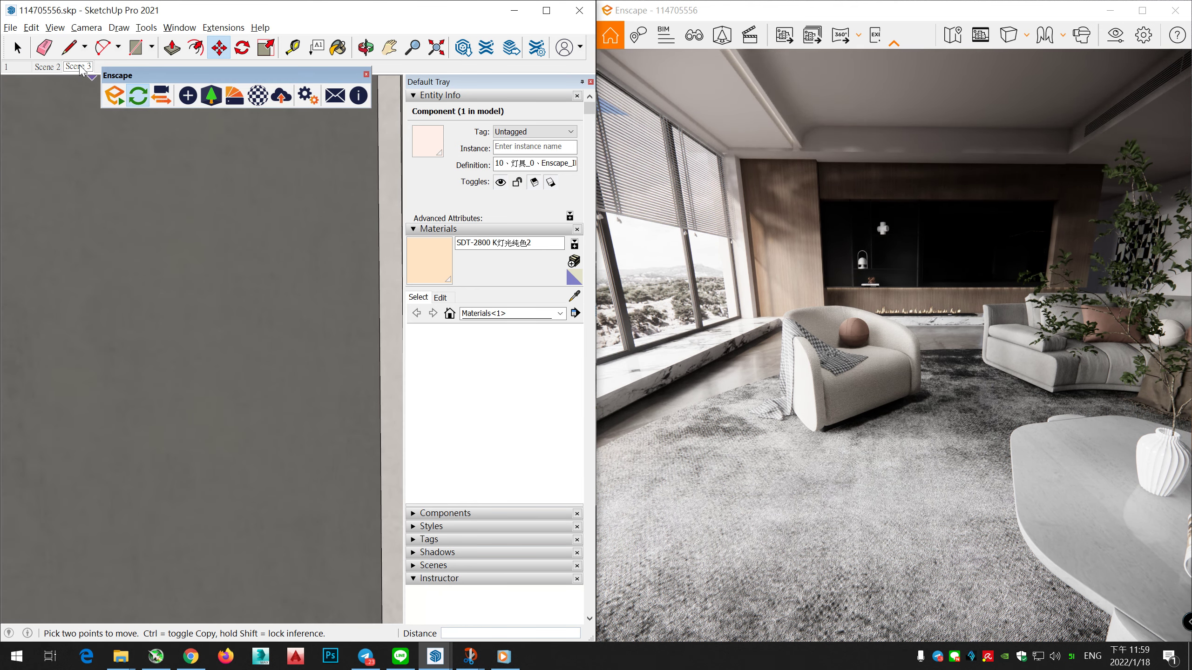
Move the 灯具 light component about 748 mm along the ceiling edge above the media wall towards the windows
key(space)
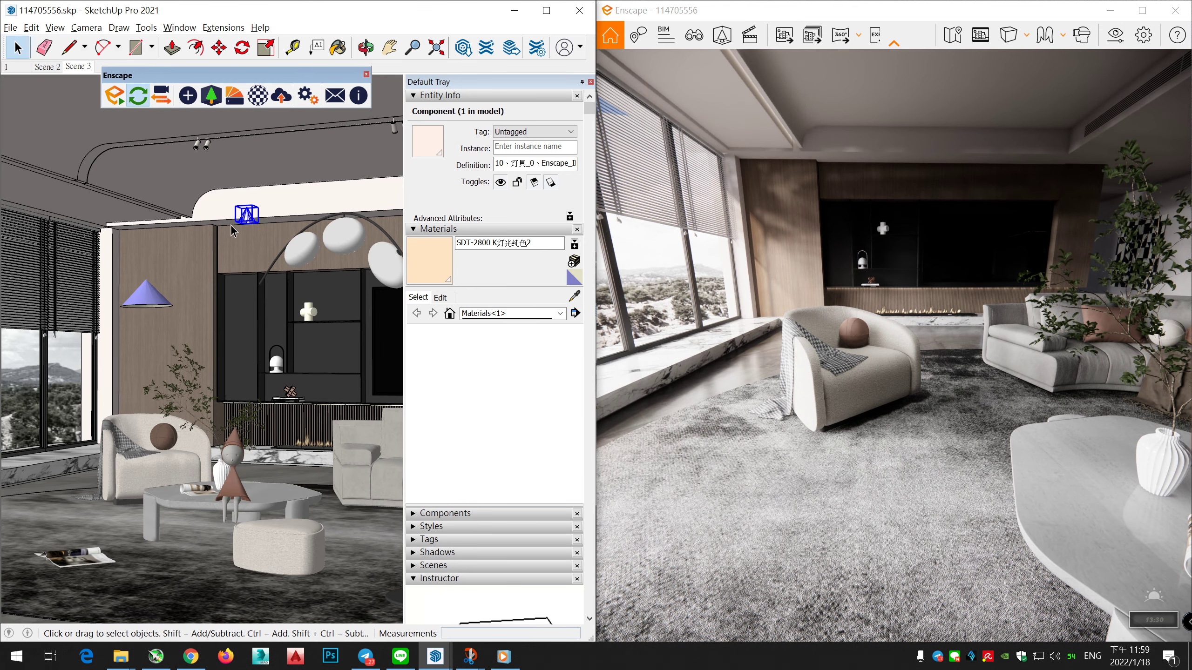
click(219, 47)
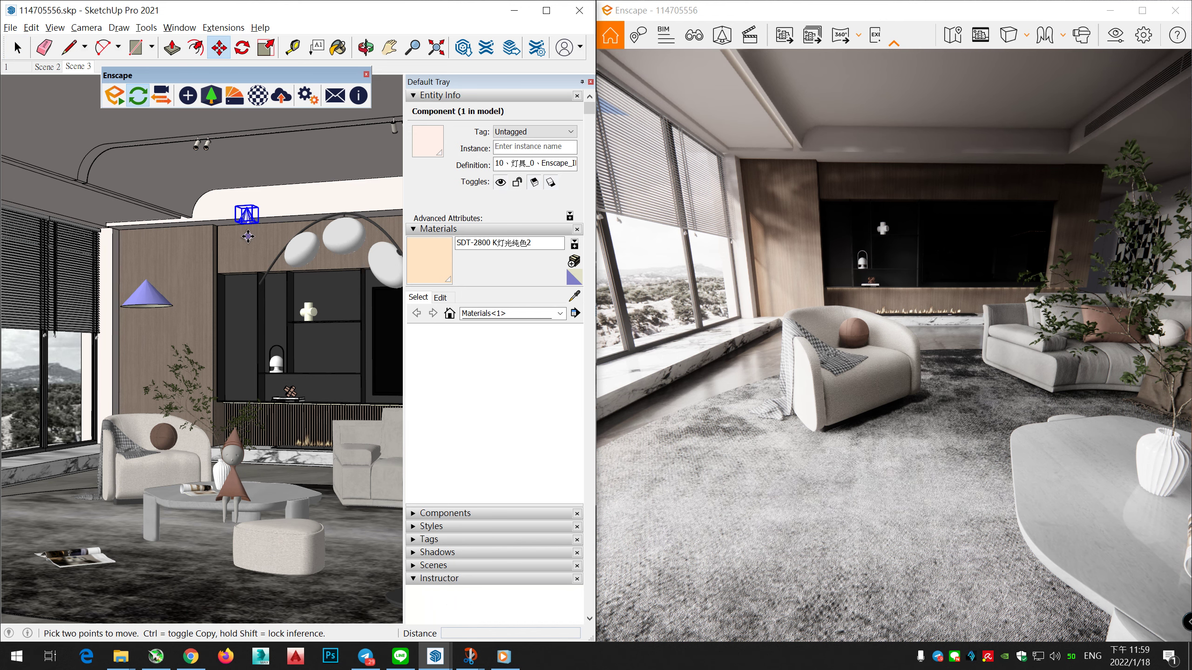
drag(248, 237, 185, 244)
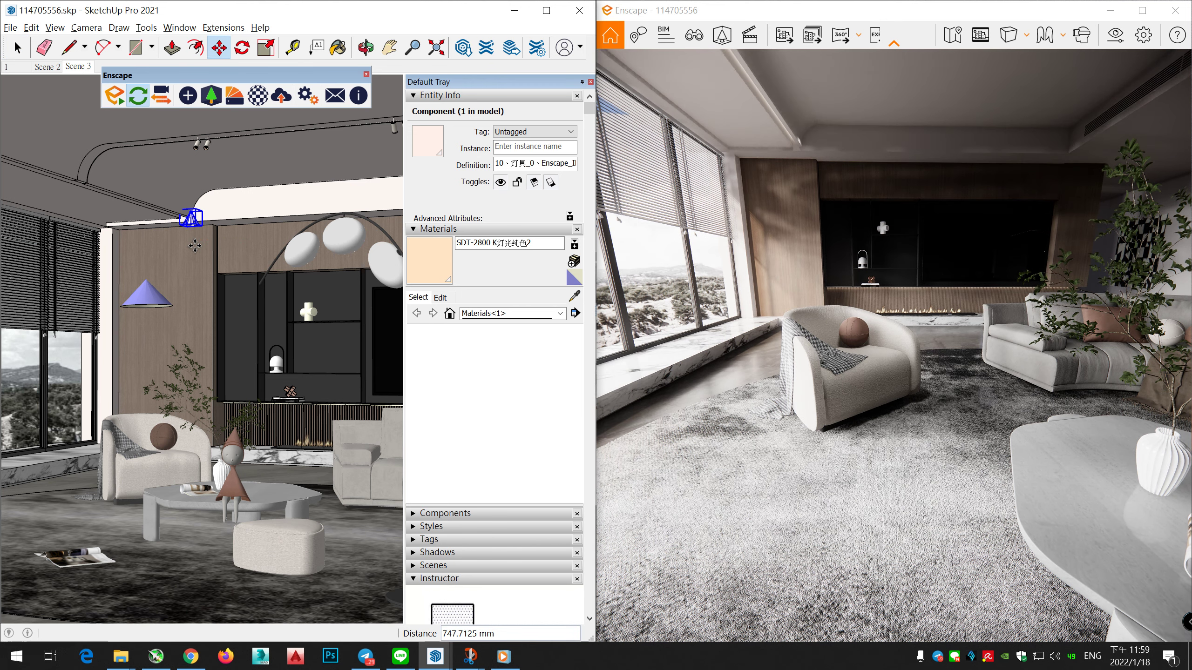
Show the light's settings in the Enscape Objects window and adjust its position below the ceiling edge, finishing with a move of about 194 mm
click(188, 97)
drag(300, 172, 372, 173)
drag(325, 109, 205, 490)
click(195, 183)
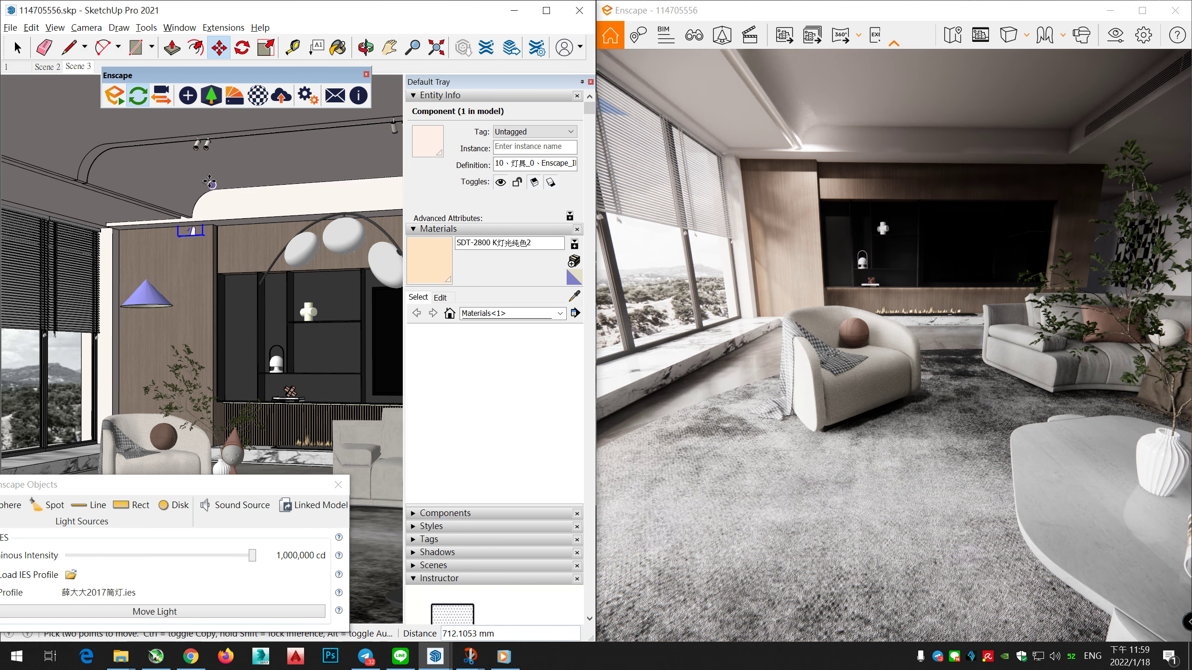
click(209, 211)
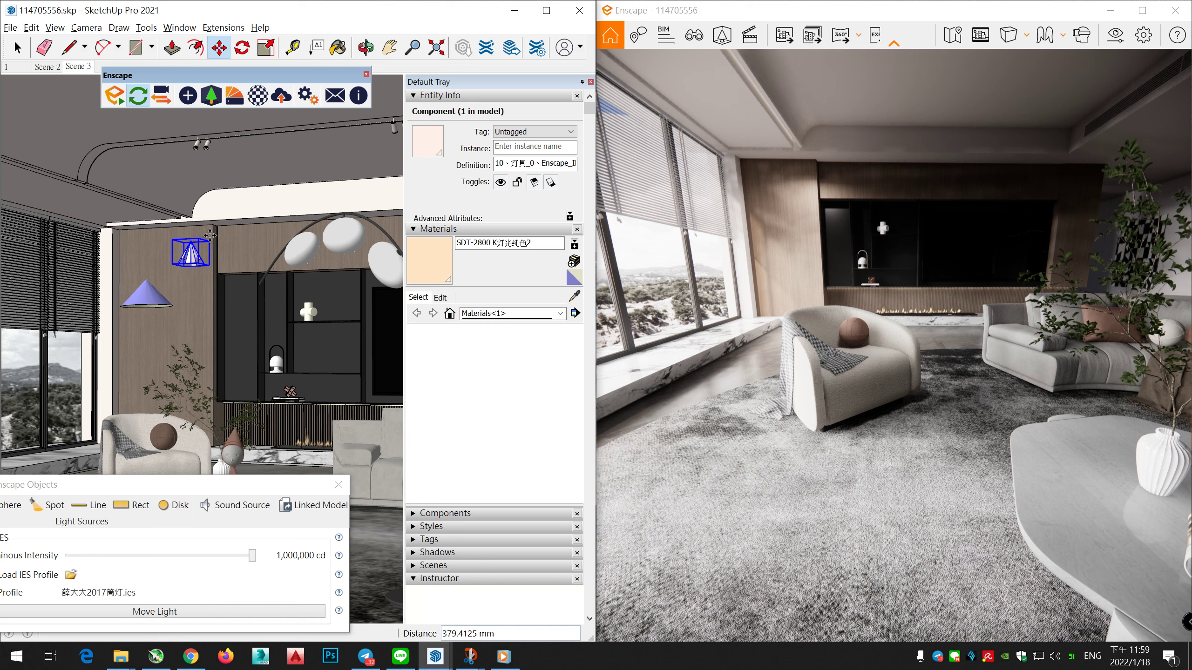
click(252, 249)
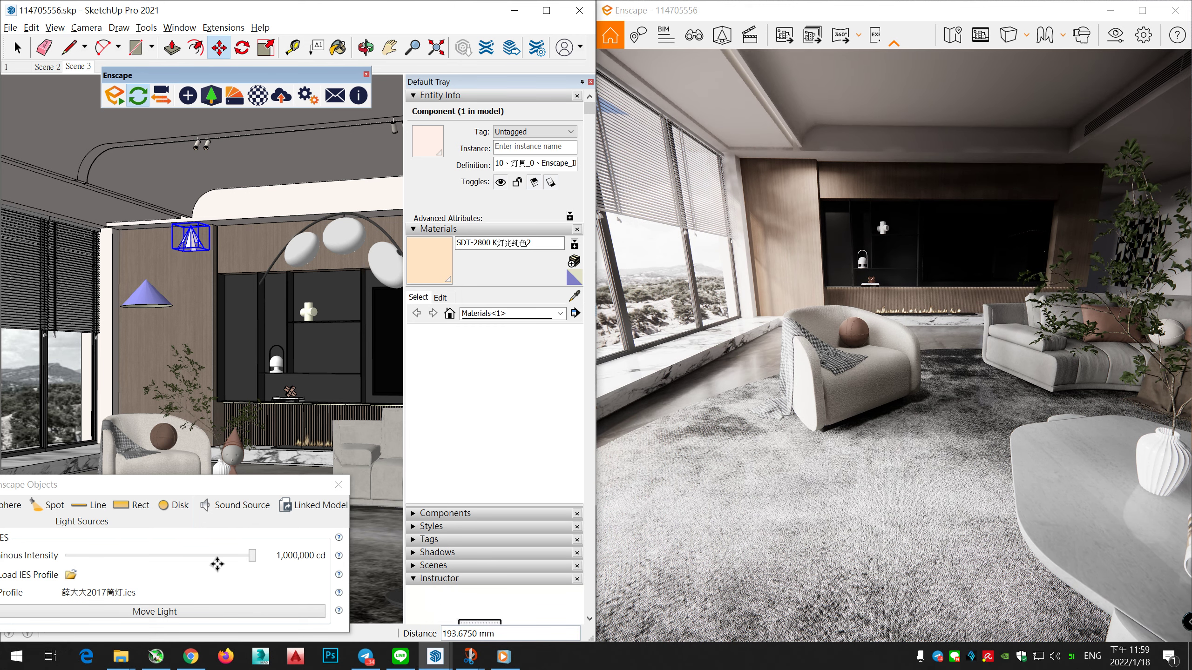
Copy the light about 1767 mm along the media wall and repeat the copy as an x2 array
key(space)
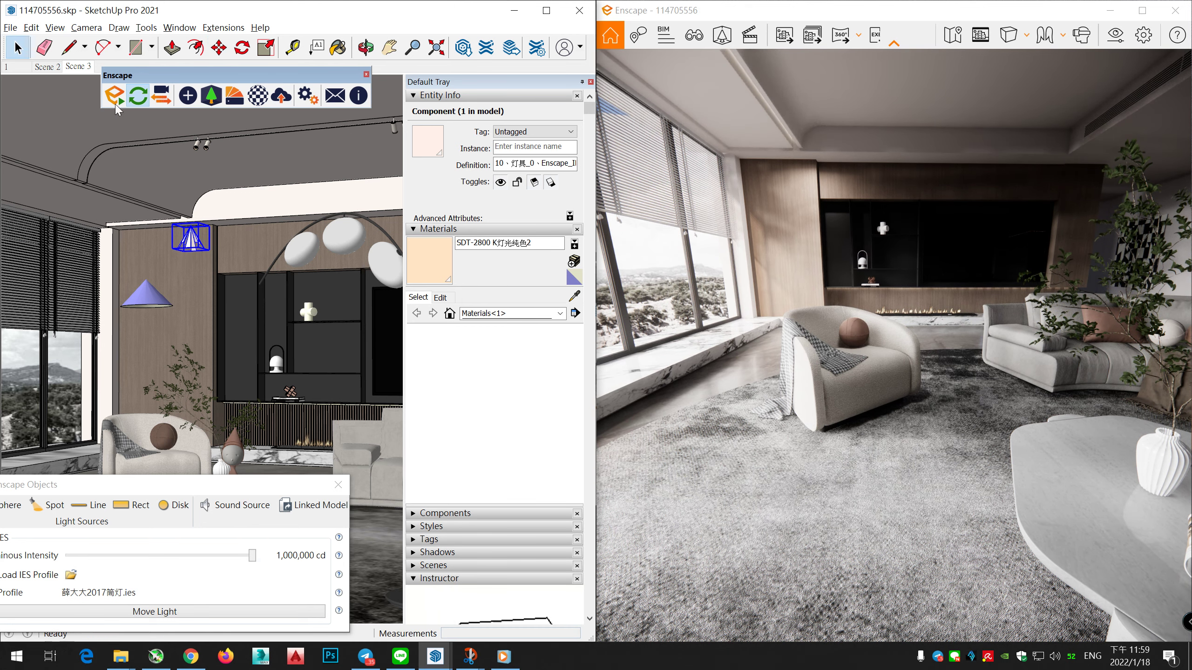
click(219, 48)
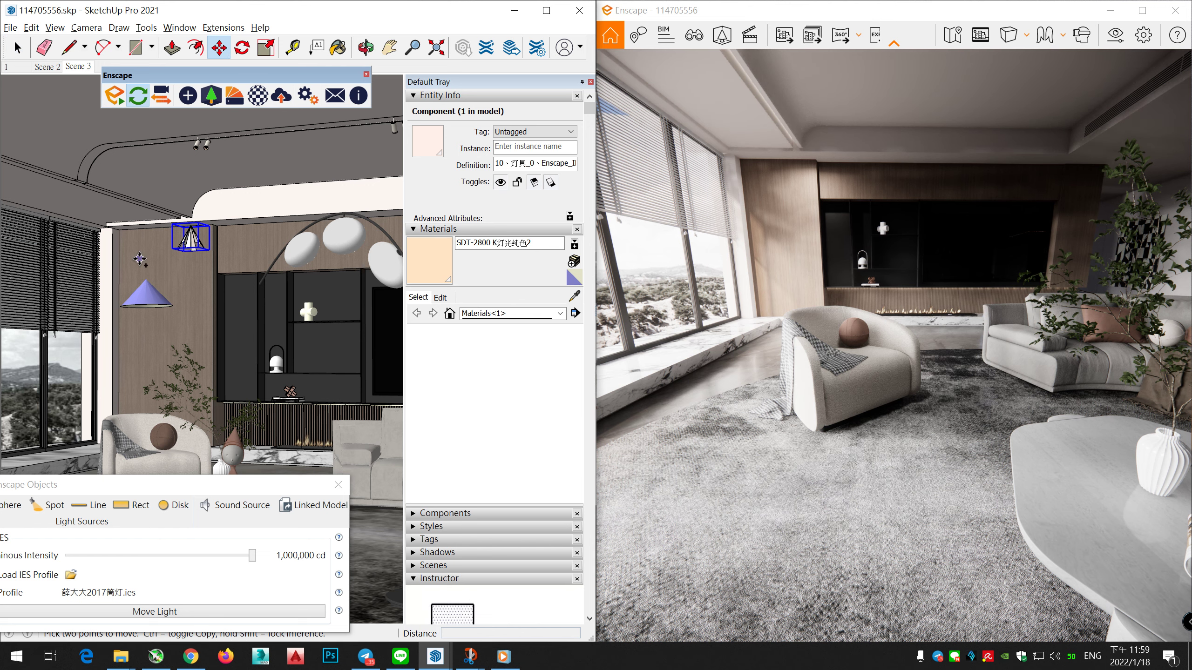
click(139, 259)
key(ctrl)
click(258, 255)
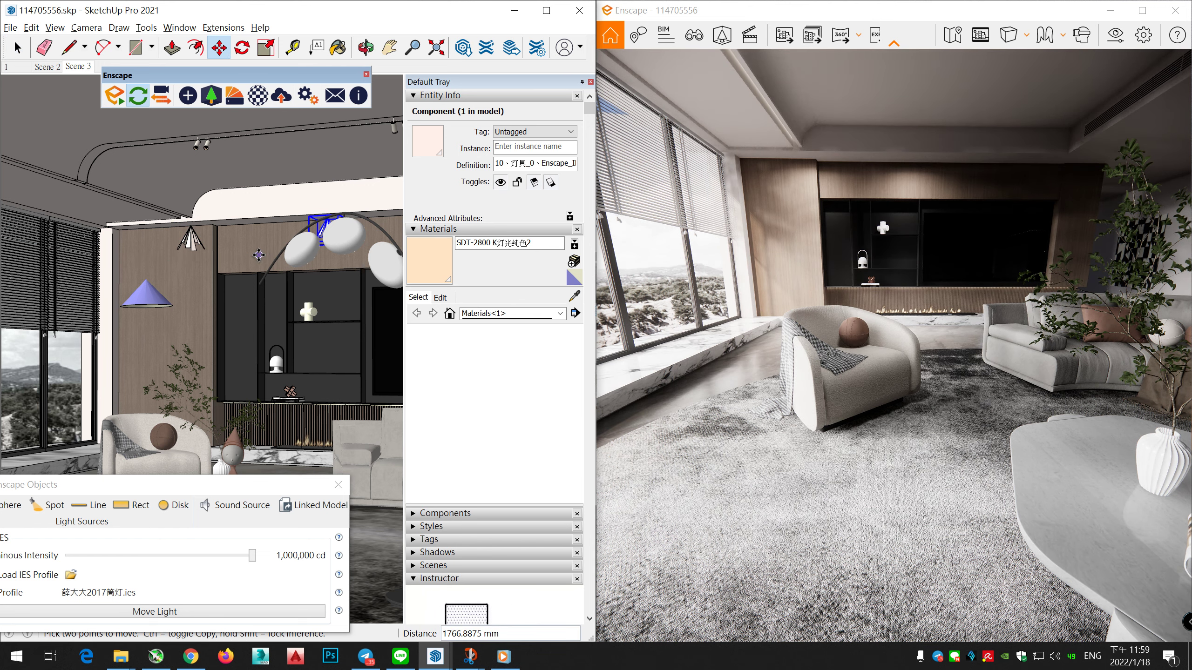
text(x2)
key(Return)
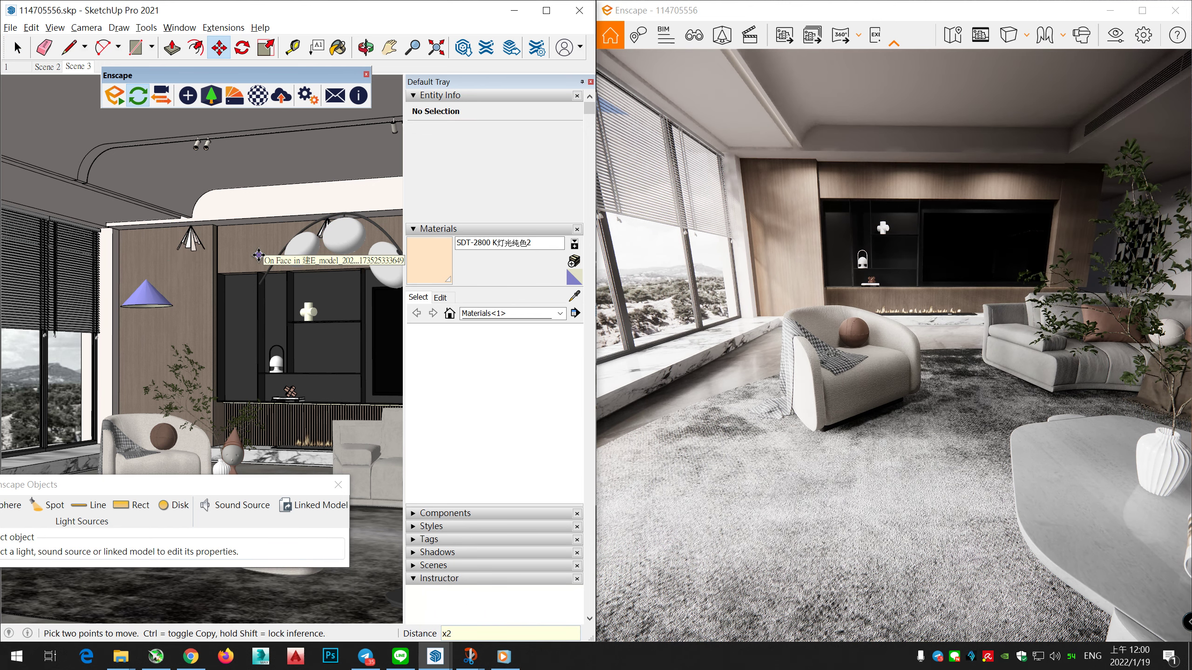
Select all three lights above the media wall, raise them about 121 mm and lower them about 156 mm
right_drag(845, 334, 864, 311)
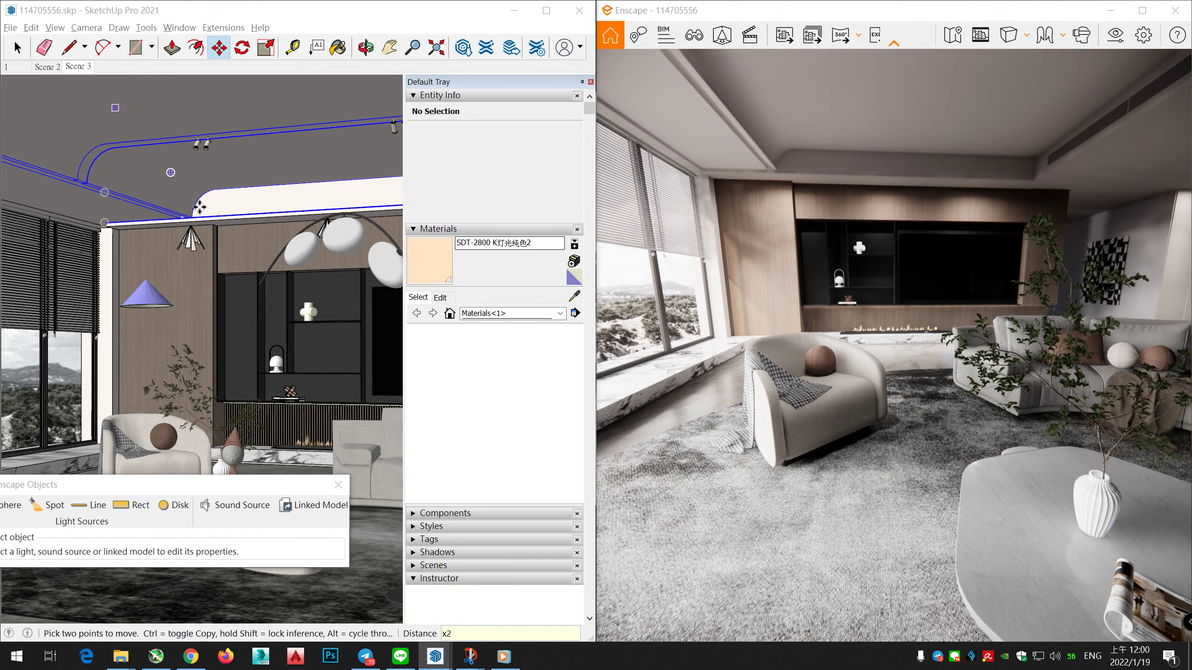
click(18, 47)
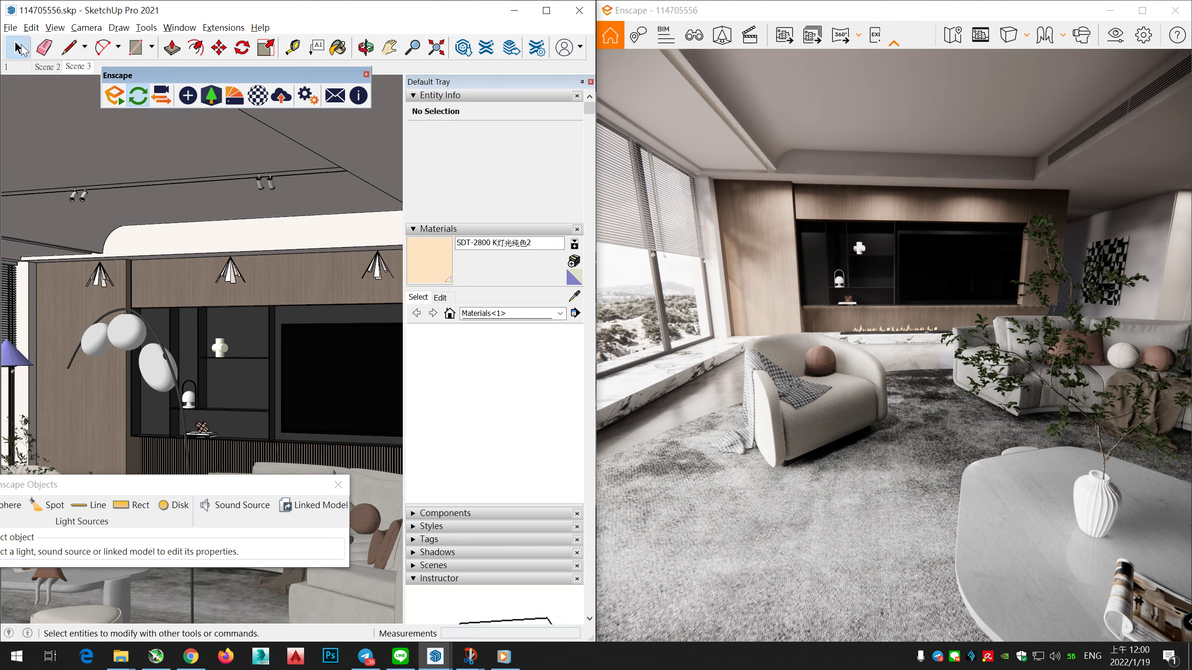
click(230, 272)
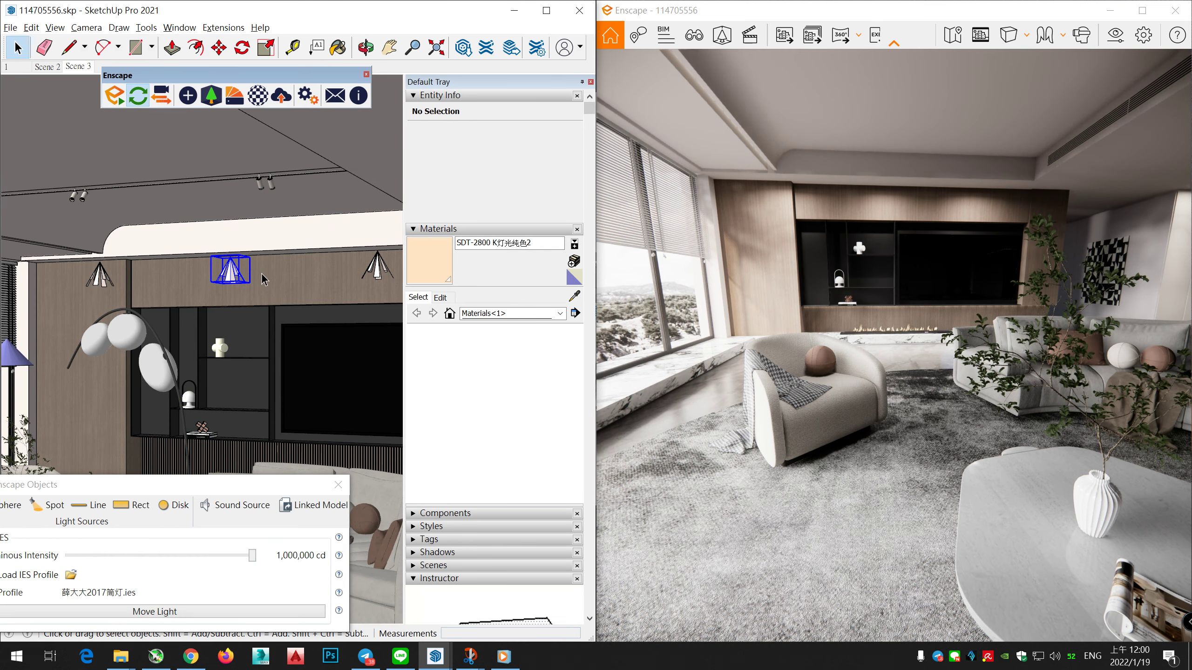
ctrl+click(377, 267)
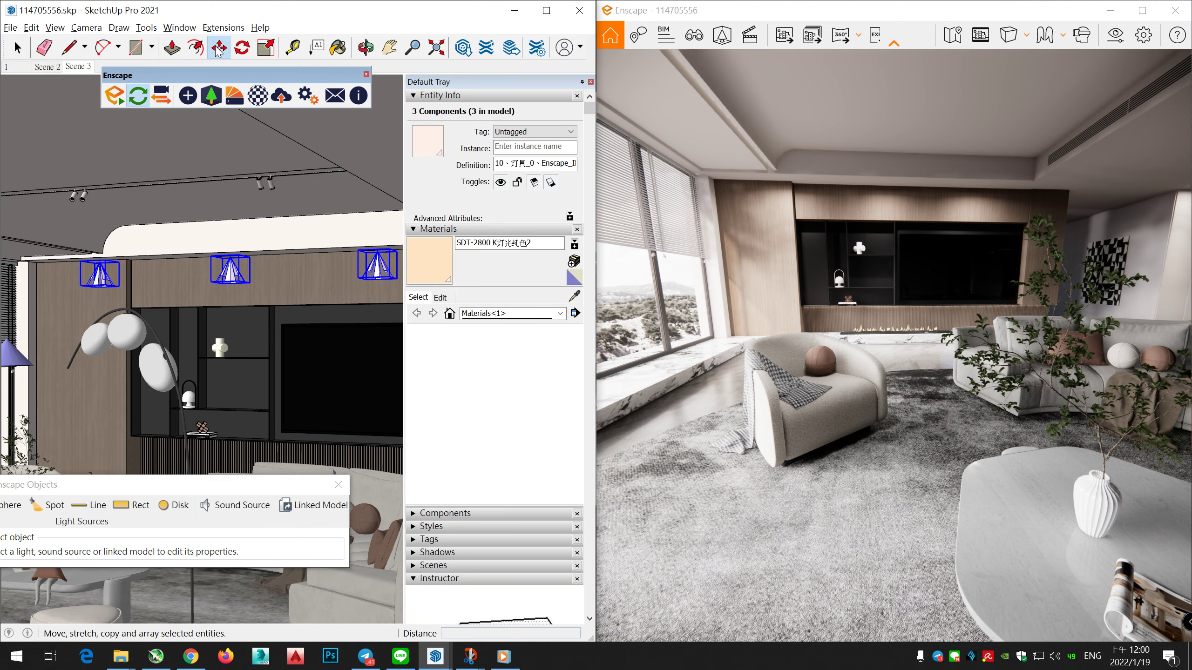
click(173, 284)
click(173, 275)
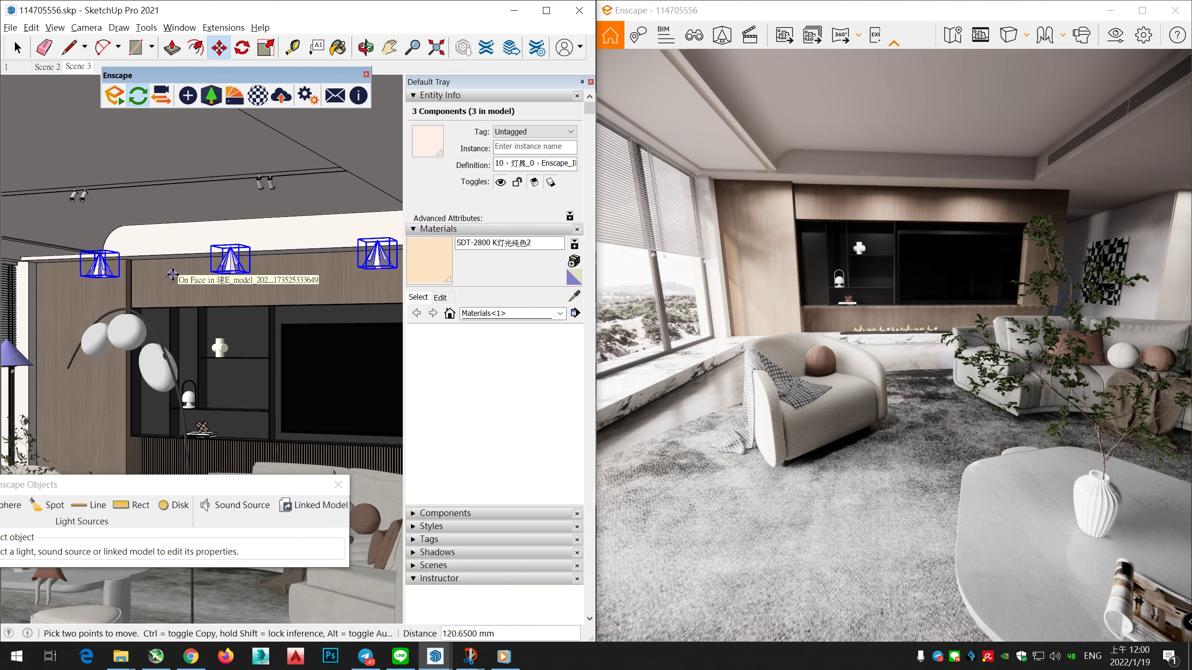
click(173, 274)
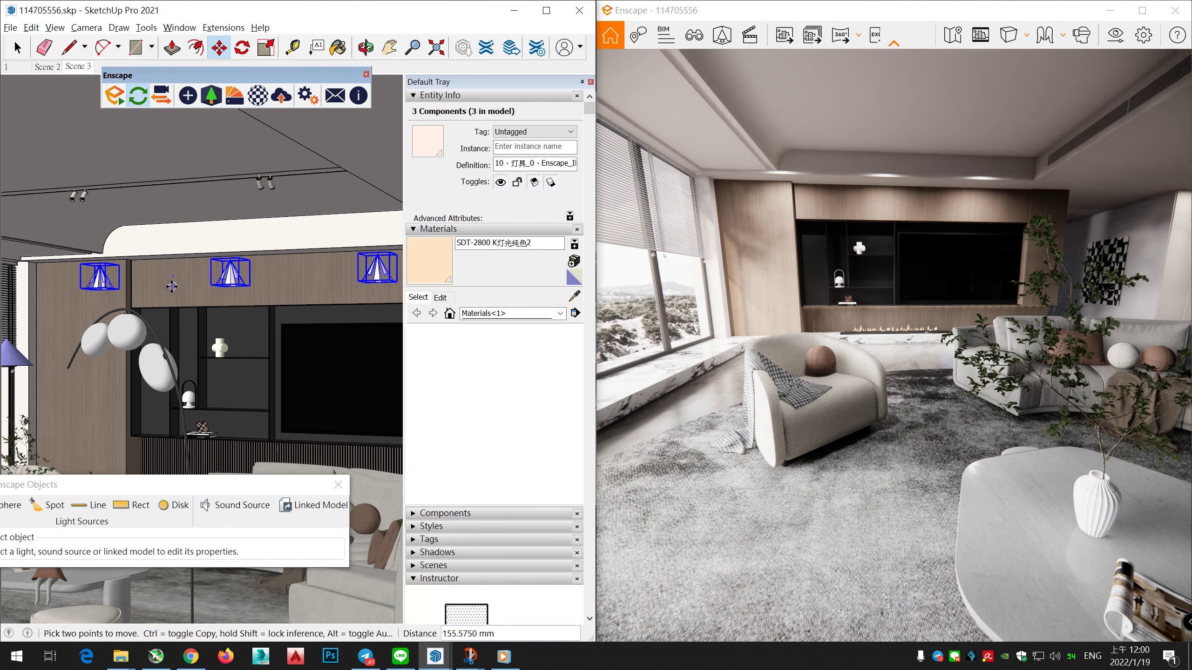
click(171, 285)
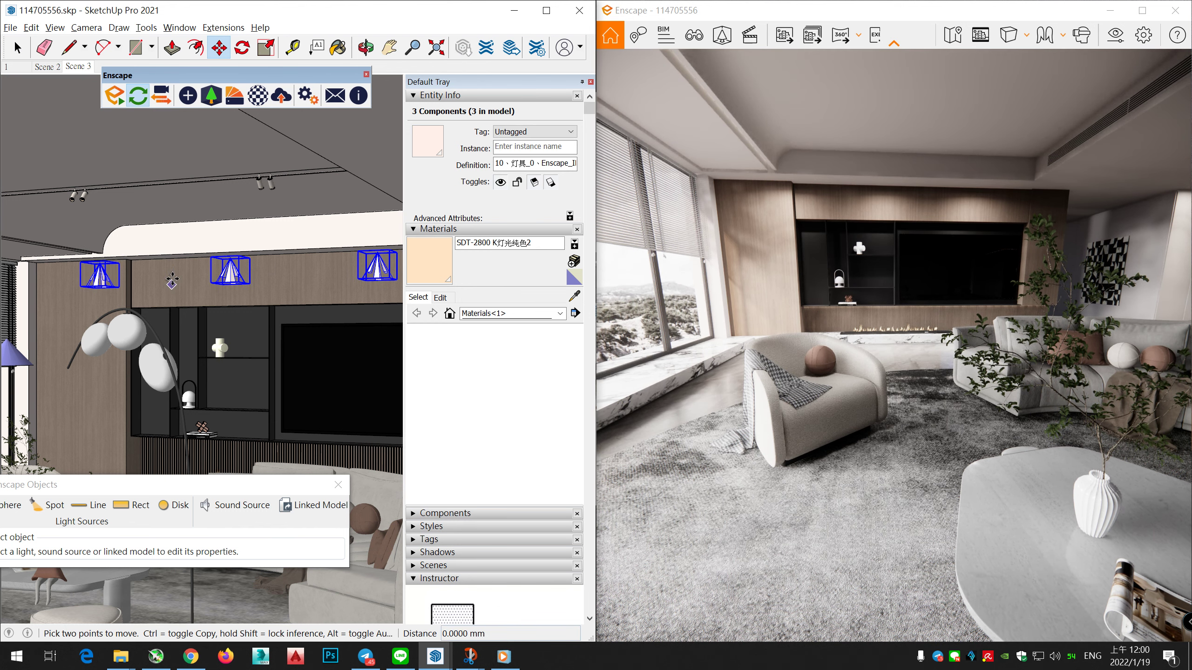
Raise the three media wall lights about 125 mm and lower them again by about 114 mm
click(172, 280)
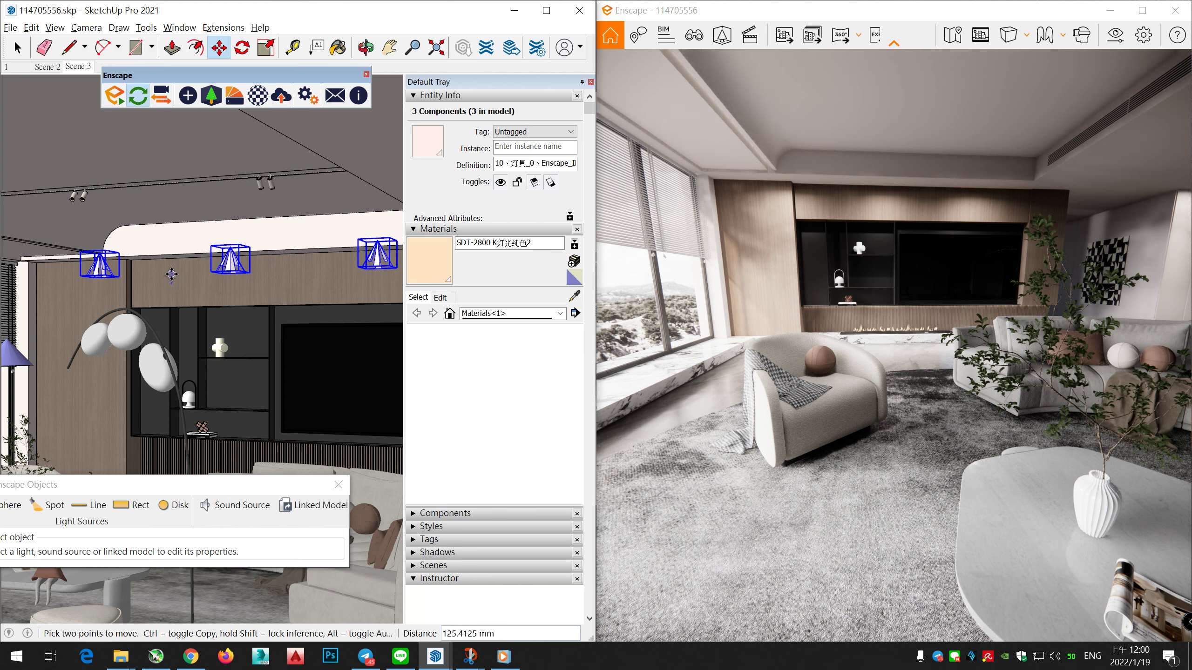
click(171, 278)
click(172, 275)
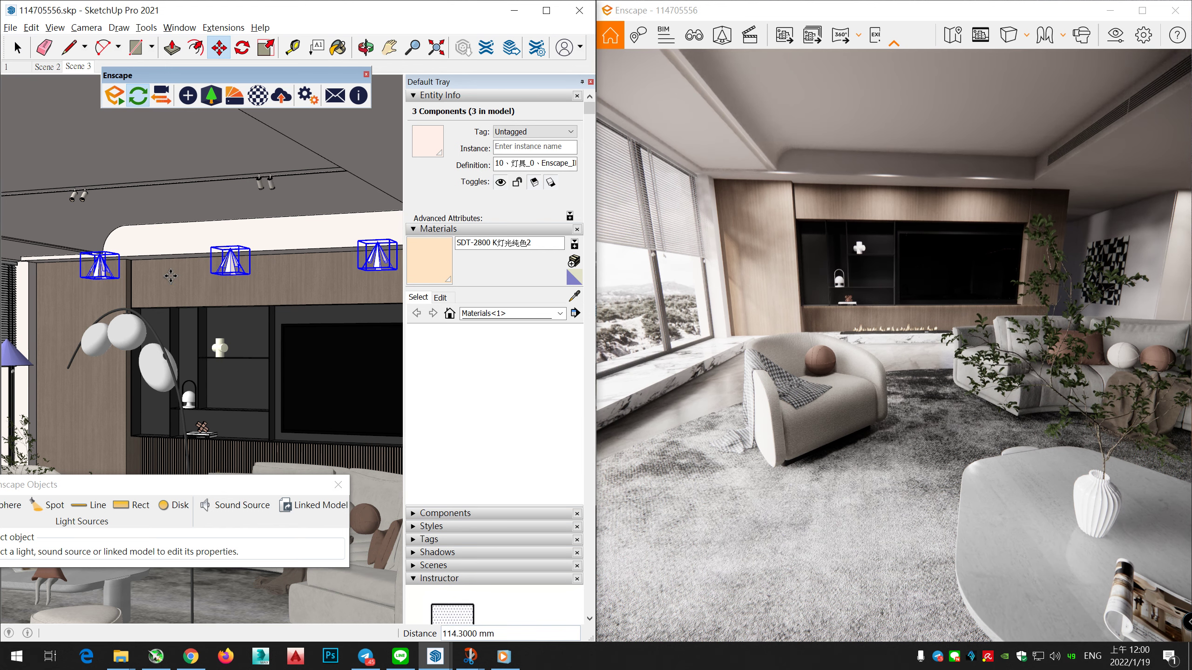
click(170, 276)
click(170, 276)
click(170, 284)
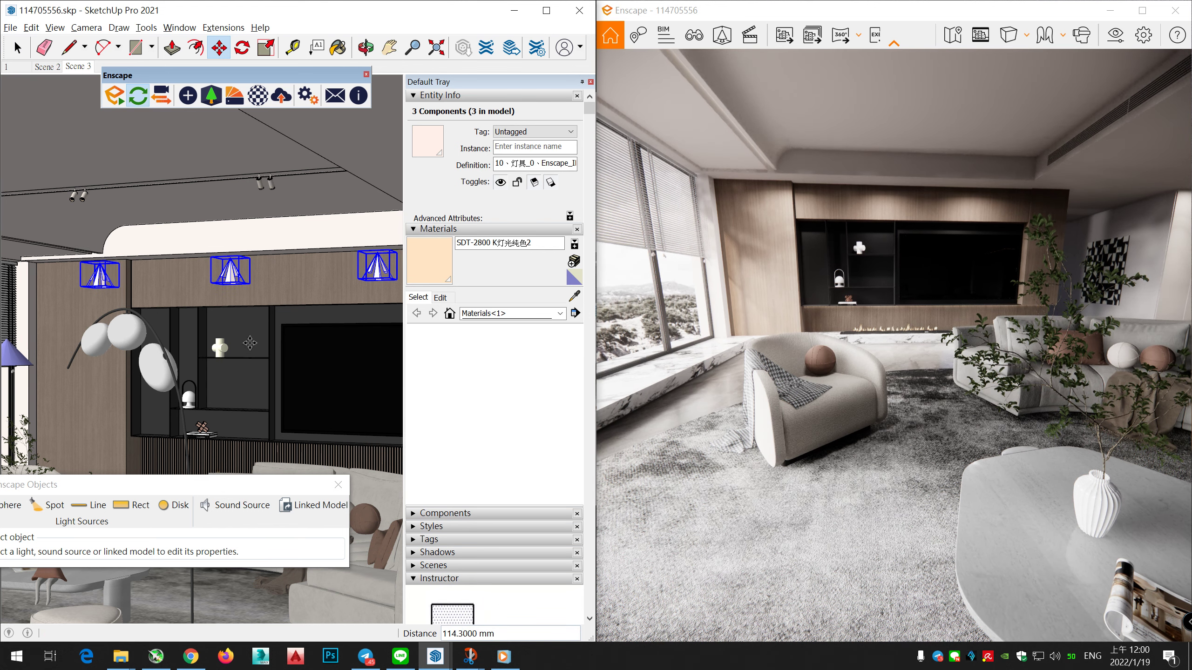
key(space)
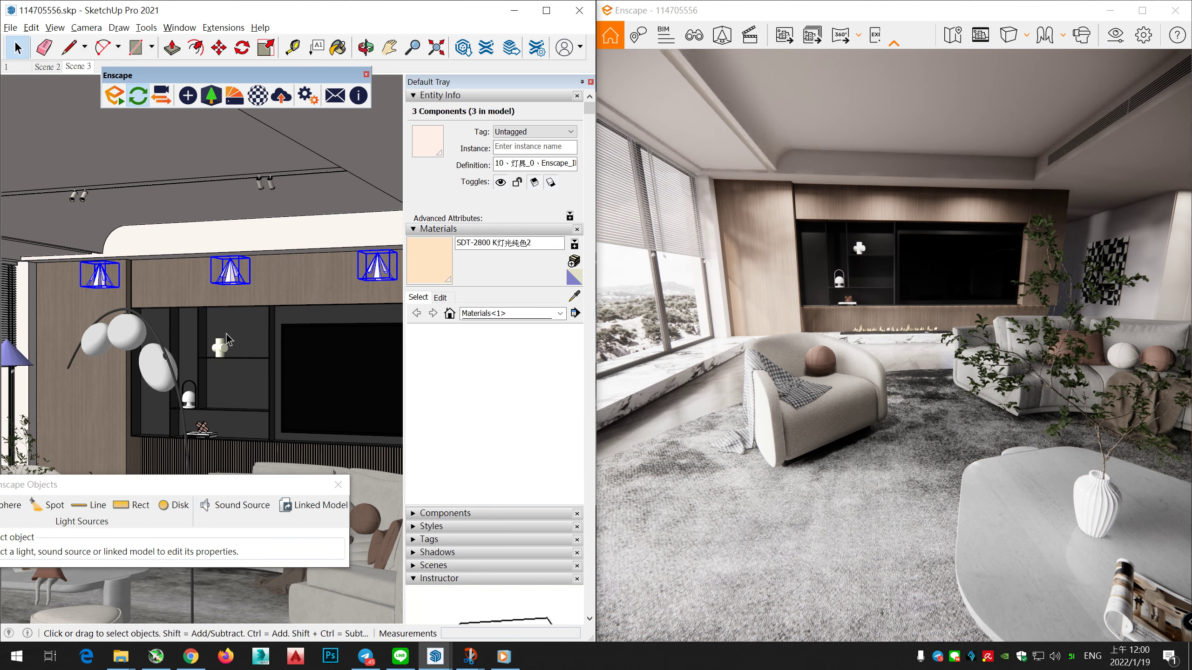
Clear the IES profile of the middle media wall light and set its beam angle to 68.4°
click(232, 277)
click(266, 557)
click(294, 583)
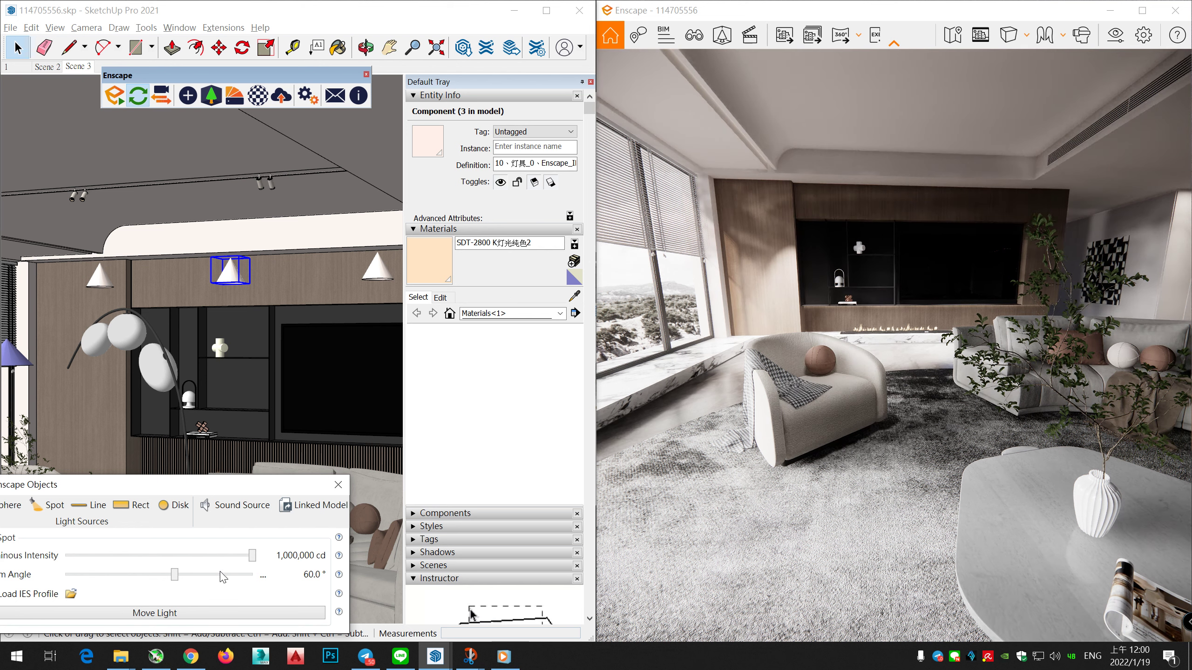
mouse_move(190, 581)
mouse_down()
mouse_move(219, 574)
mouse_move(181, 574)
mouse_move(204, 572)
mouse_up()
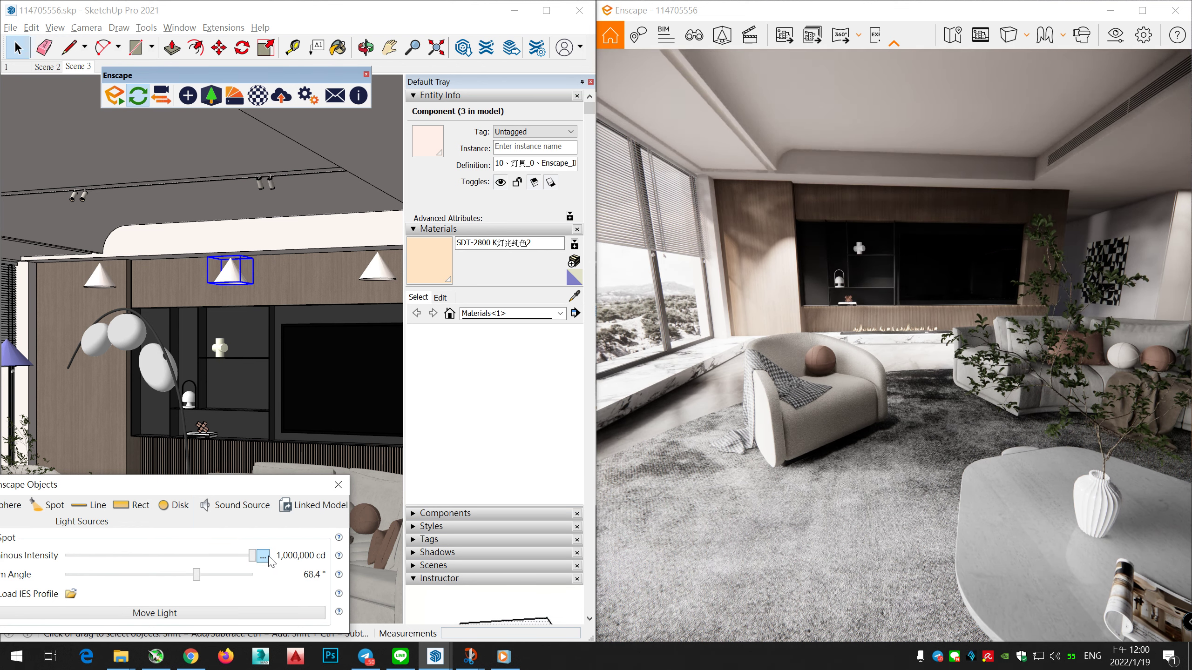
Undo the beam angle change and the IES profile removal on the middle light
click(32, 27)
click(70, 43)
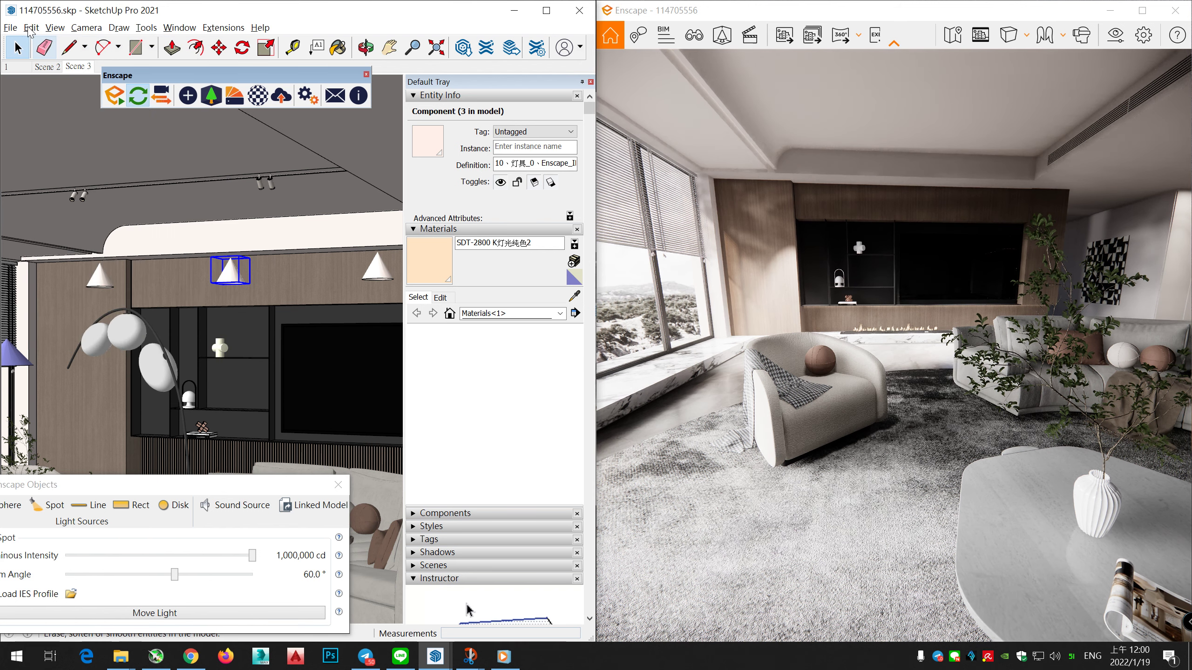
click(32, 27)
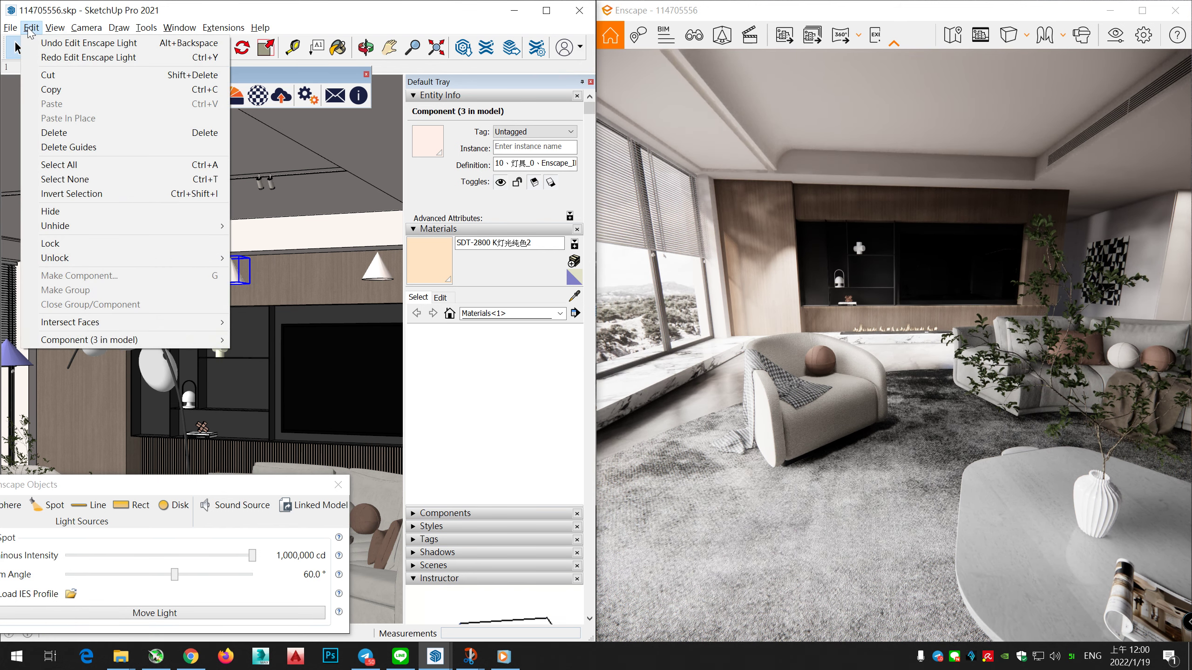
click(56, 42)
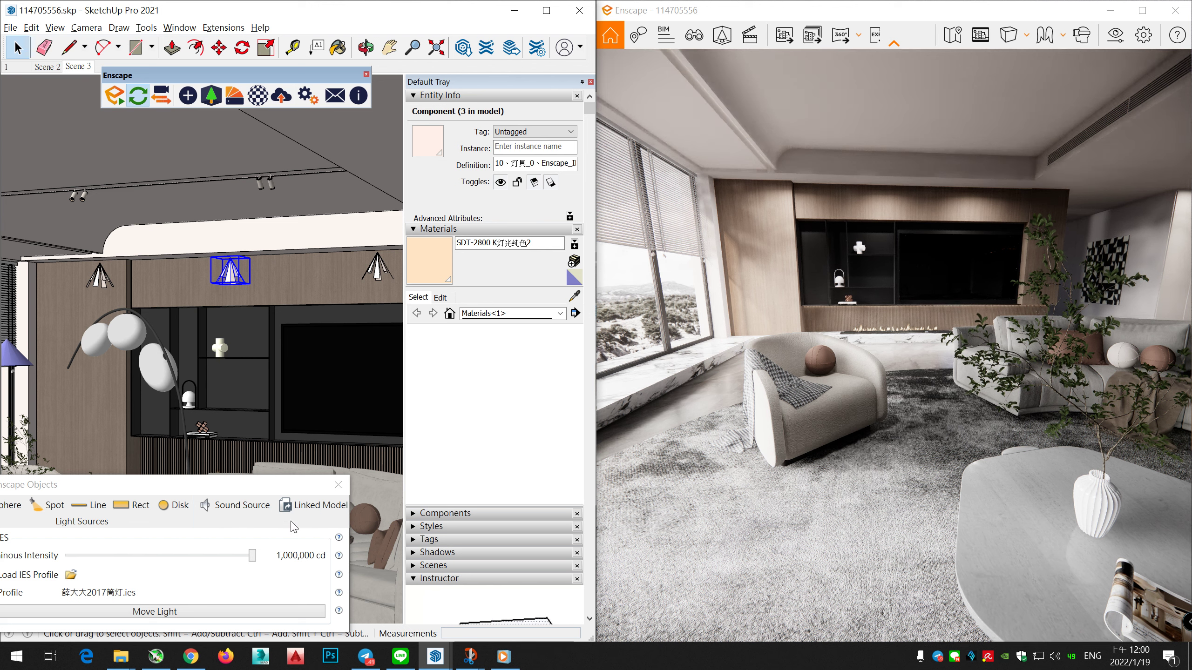
Set the middle media wall light's luminous intensity to 500,000 cd and close the Enscape Objects window
click(270, 561)
click(331, 584)
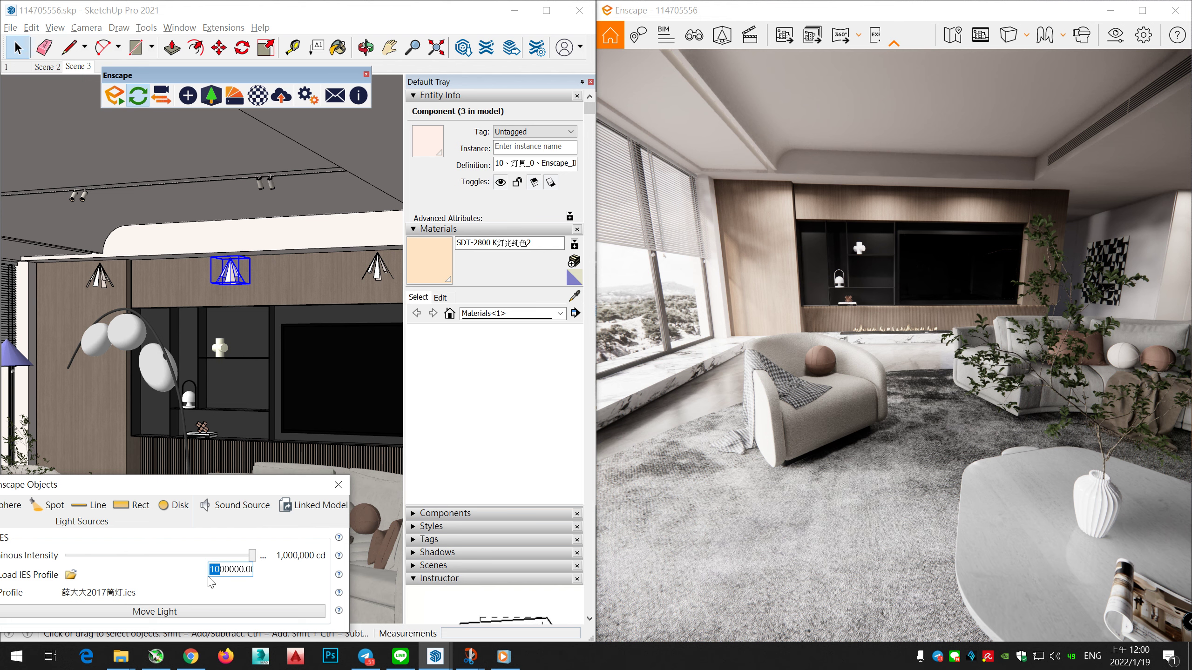
text(5)
key(Return)
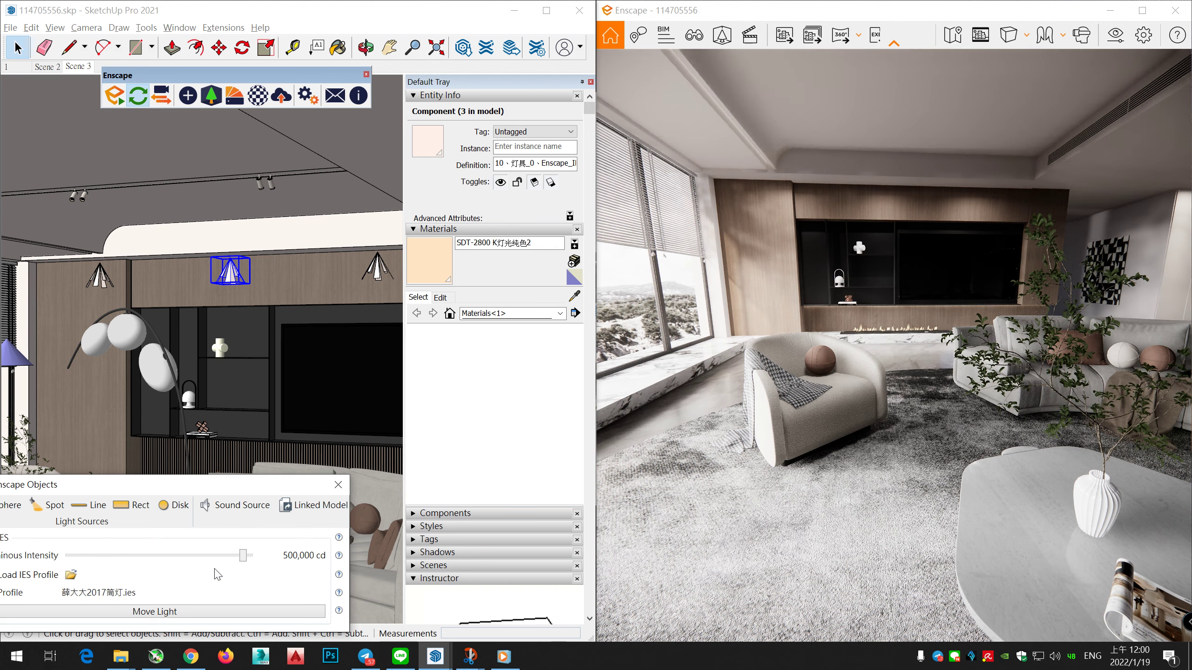
scroll(894, 347, down, 5)
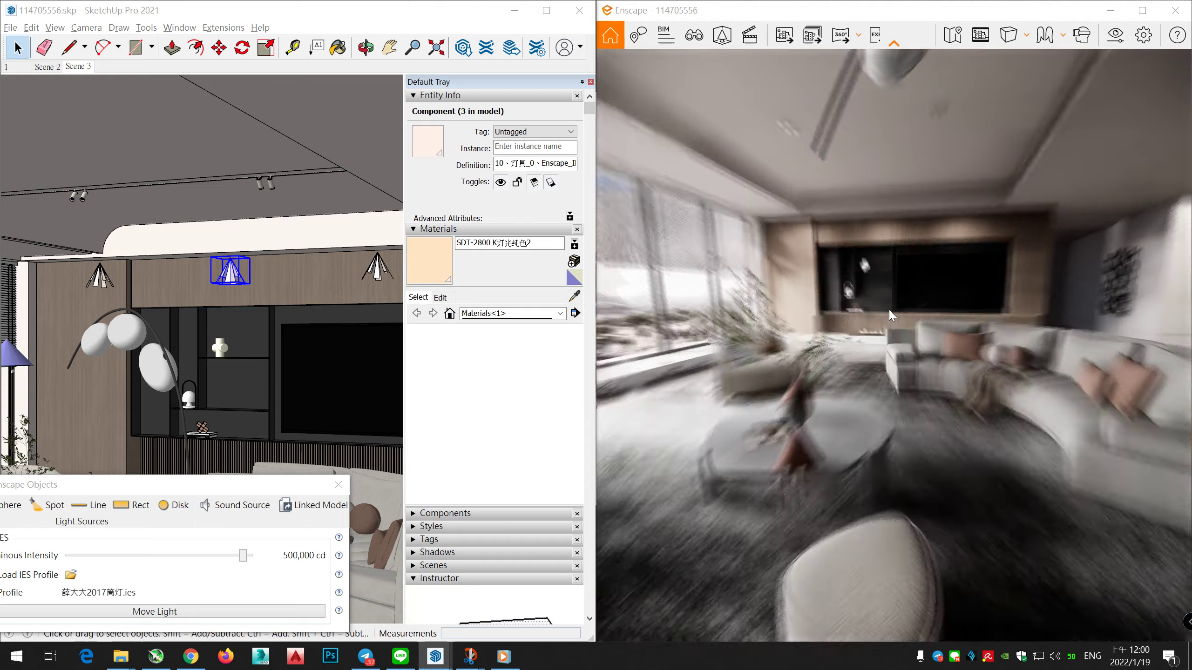
click(338, 485)
scroll(891, 356, down, 3)
scroll(891, 356, up, 5)
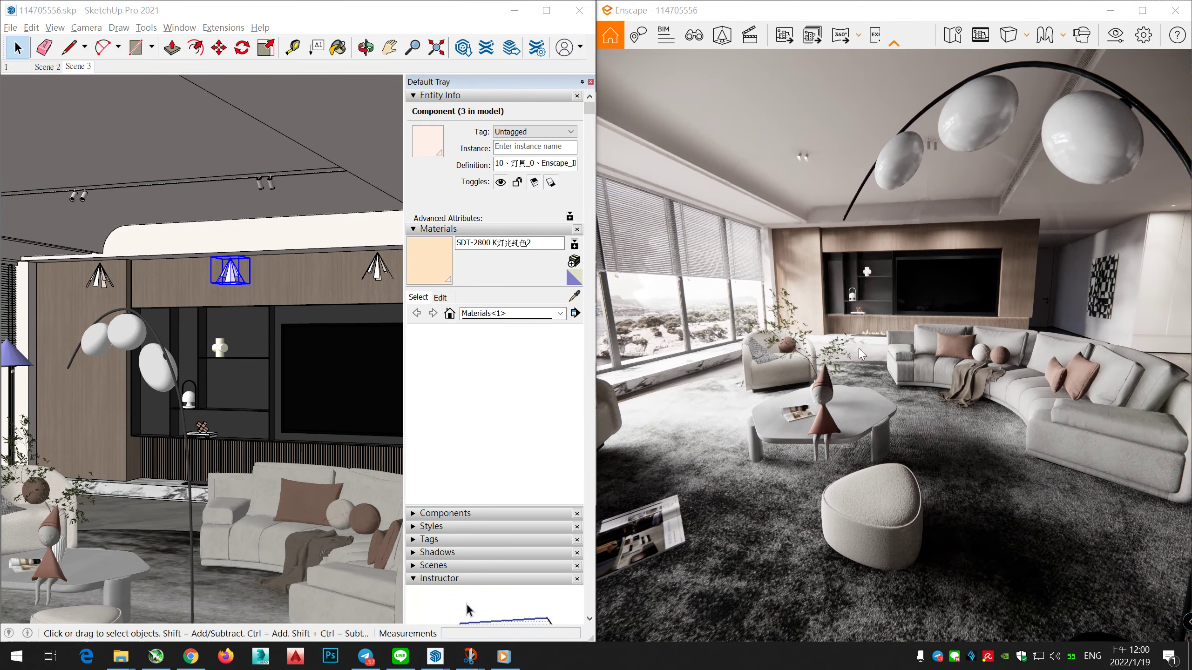